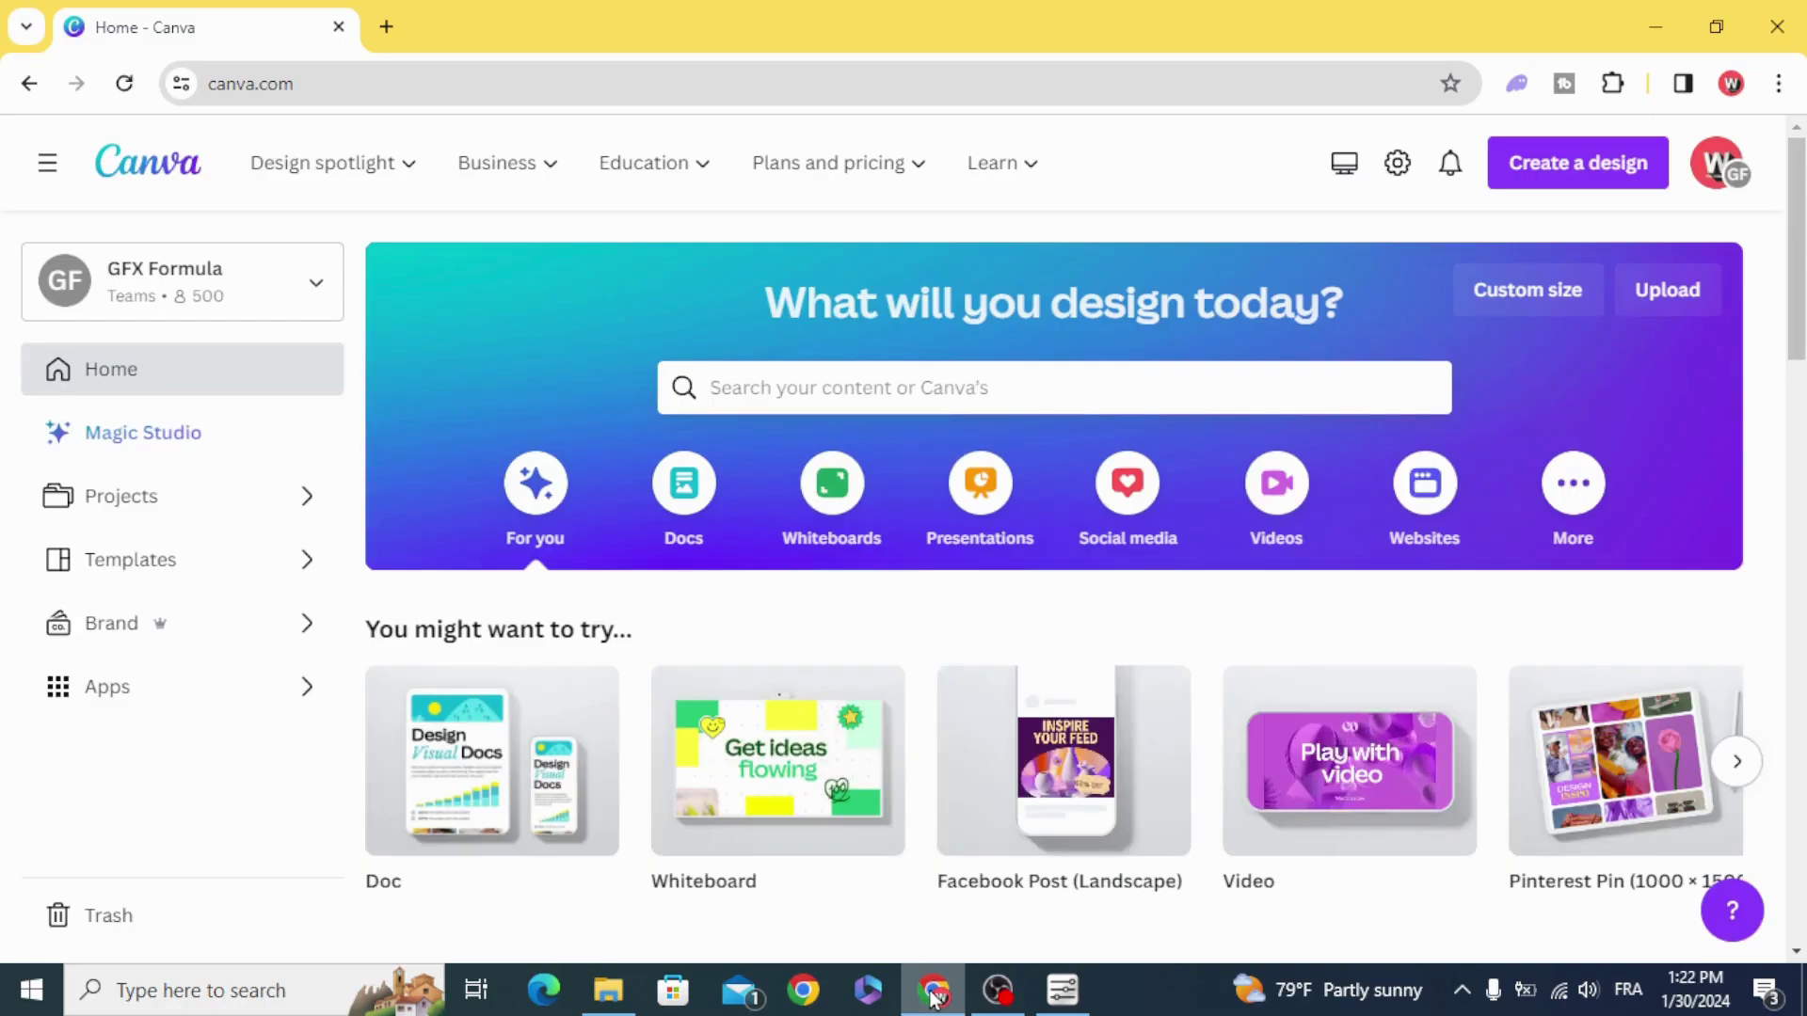
# Open the Videos category to list video designs, including the blank 1920×1080 option.
pyautogui.click(1277, 485)
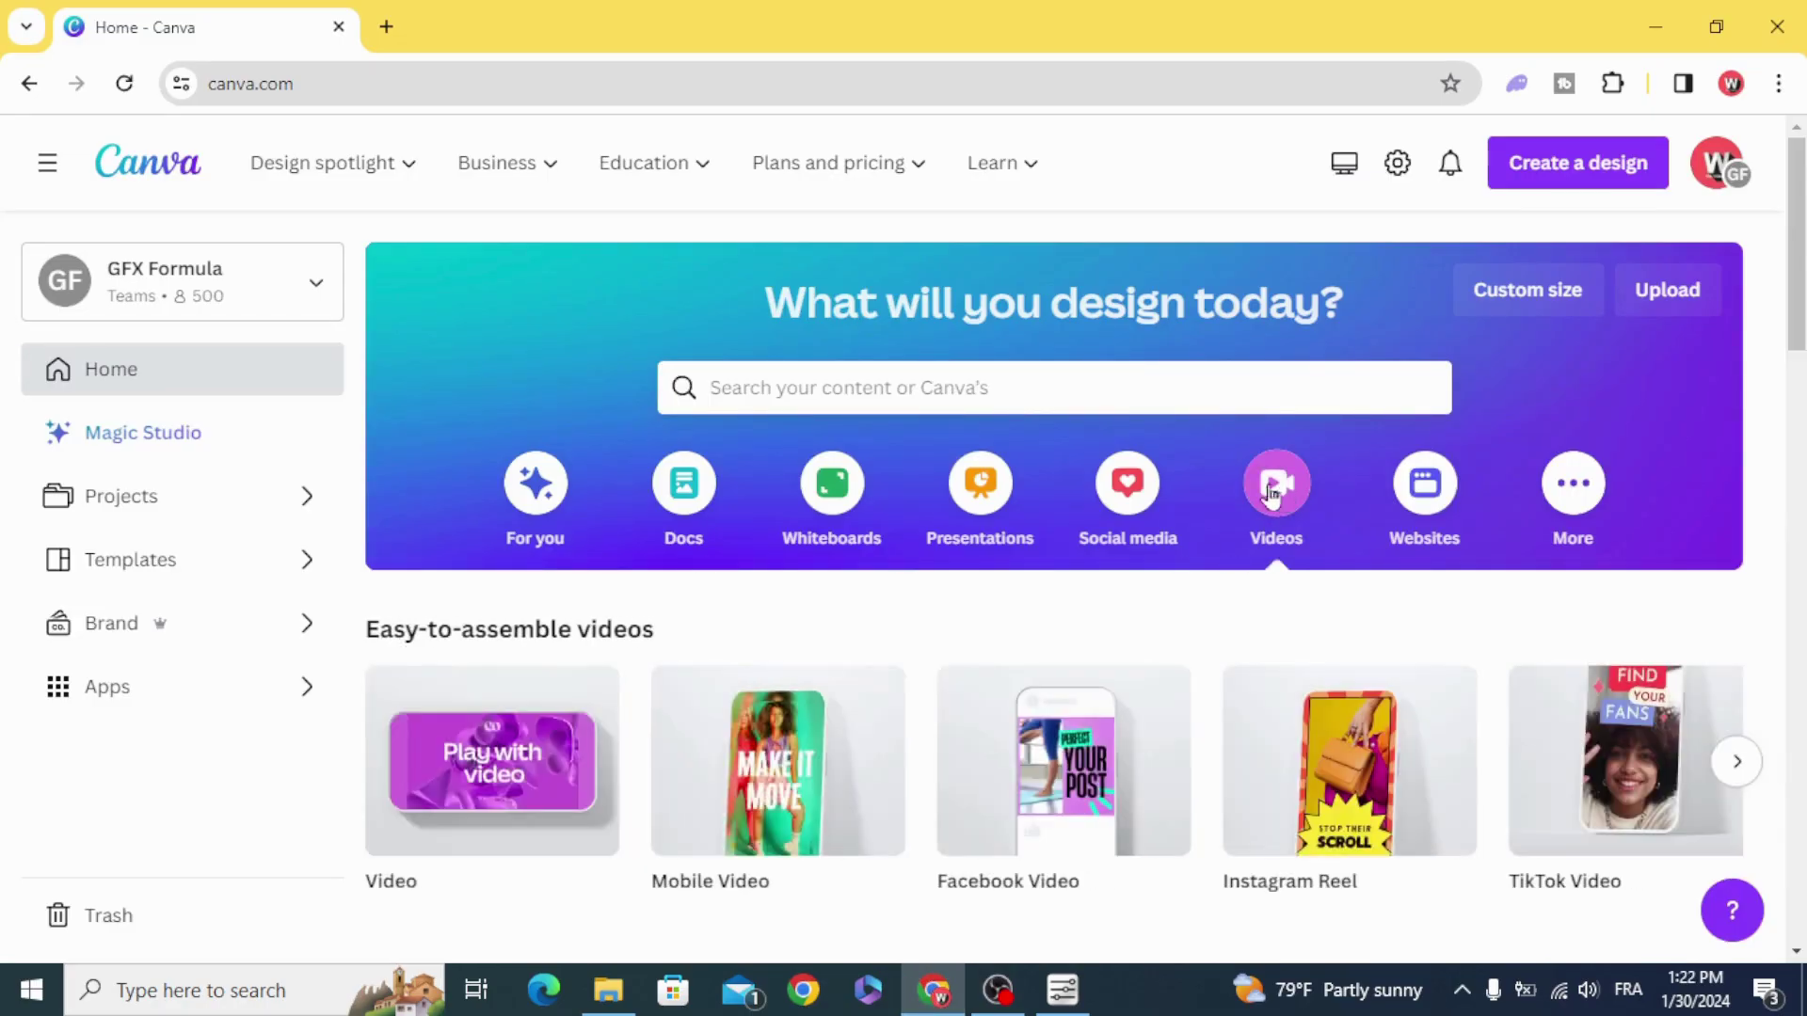
pyautogui.scroll(-1, 481, 812)
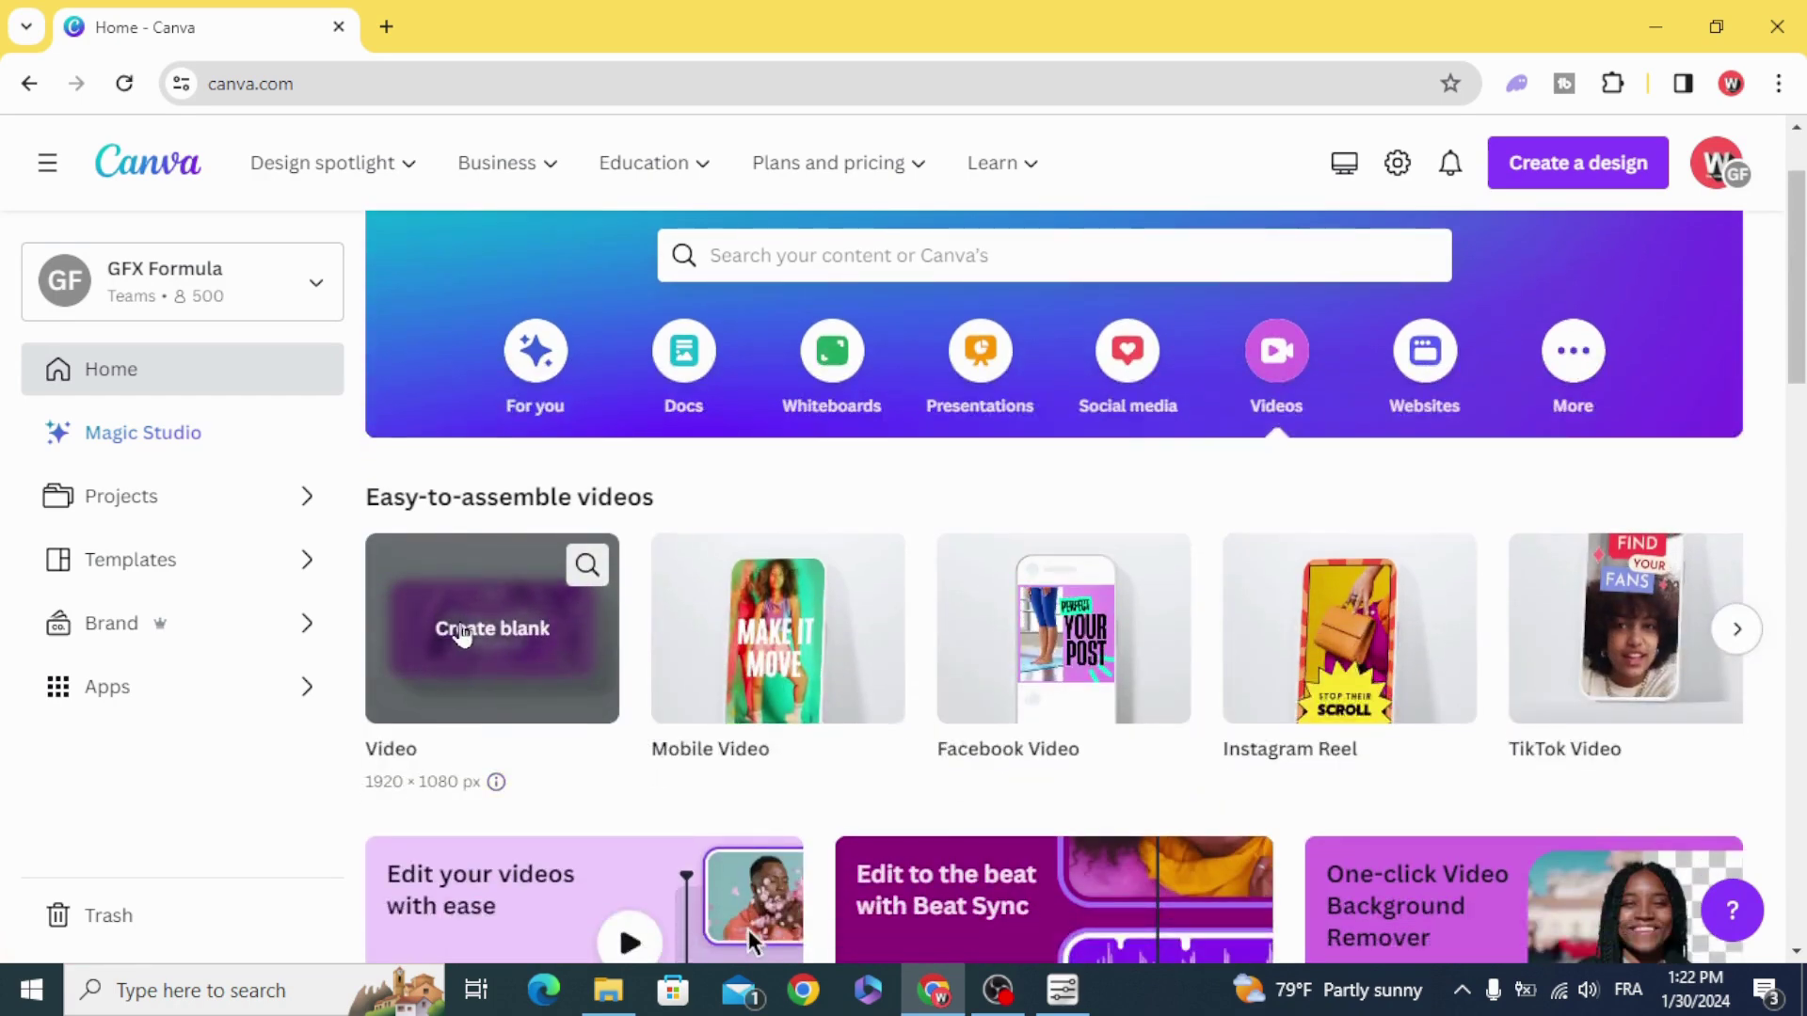
# Create a blank 1920×1080 video, zoom out to fit, and fill the background deep turquoise.
pyautogui.click(462, 631)
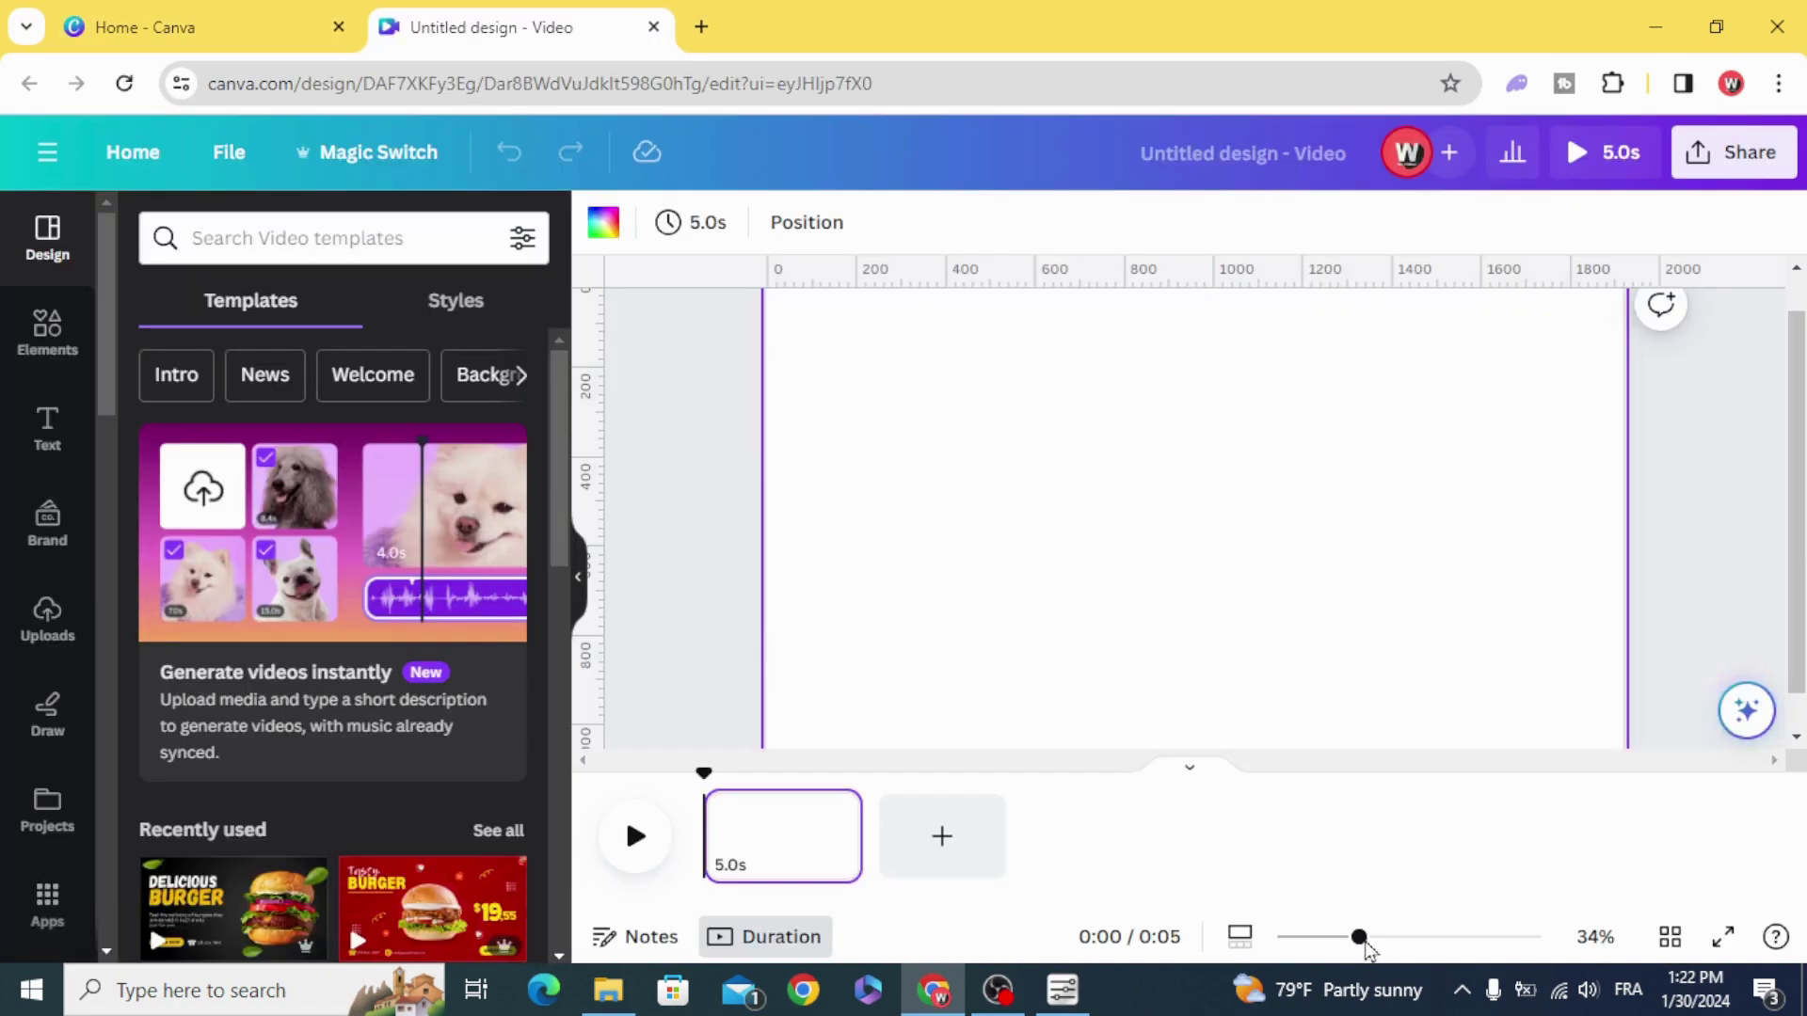
pyautogui.moveTo(1359, 939); pyautogui.dragTo(1336, 939)
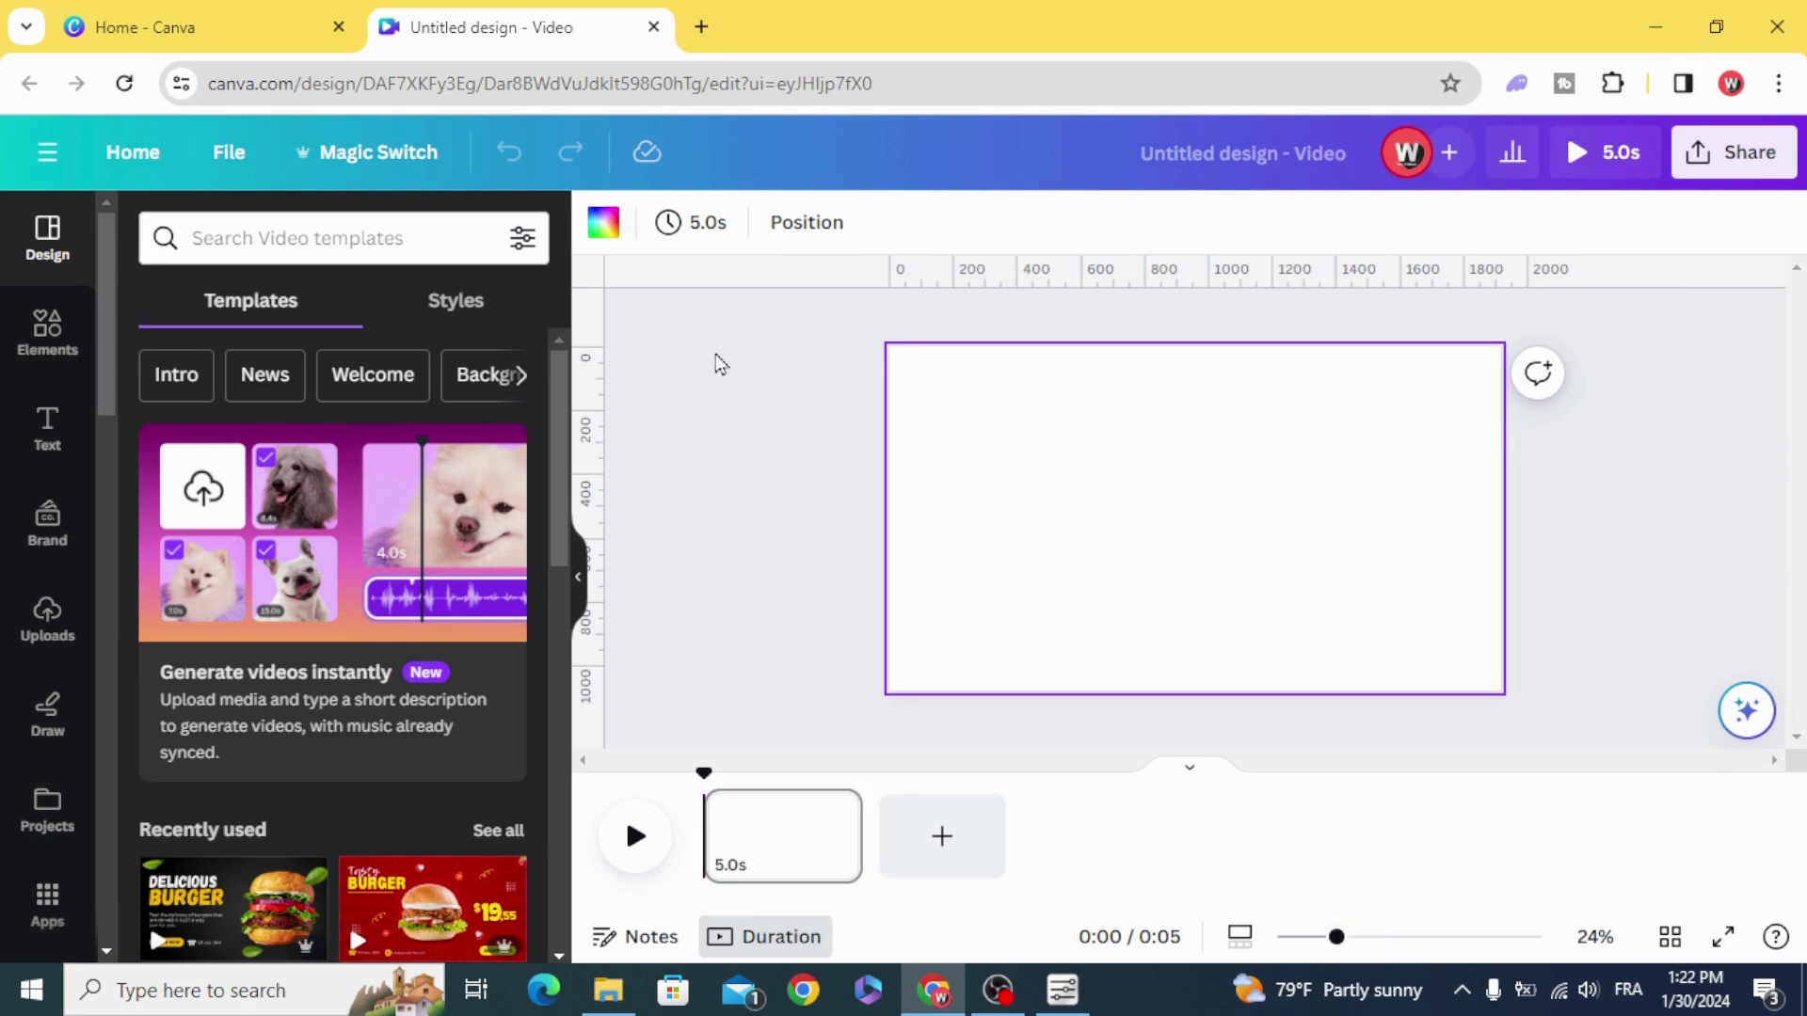
pyautogui.click(622, 234)
pyautogui.click(284, 818)
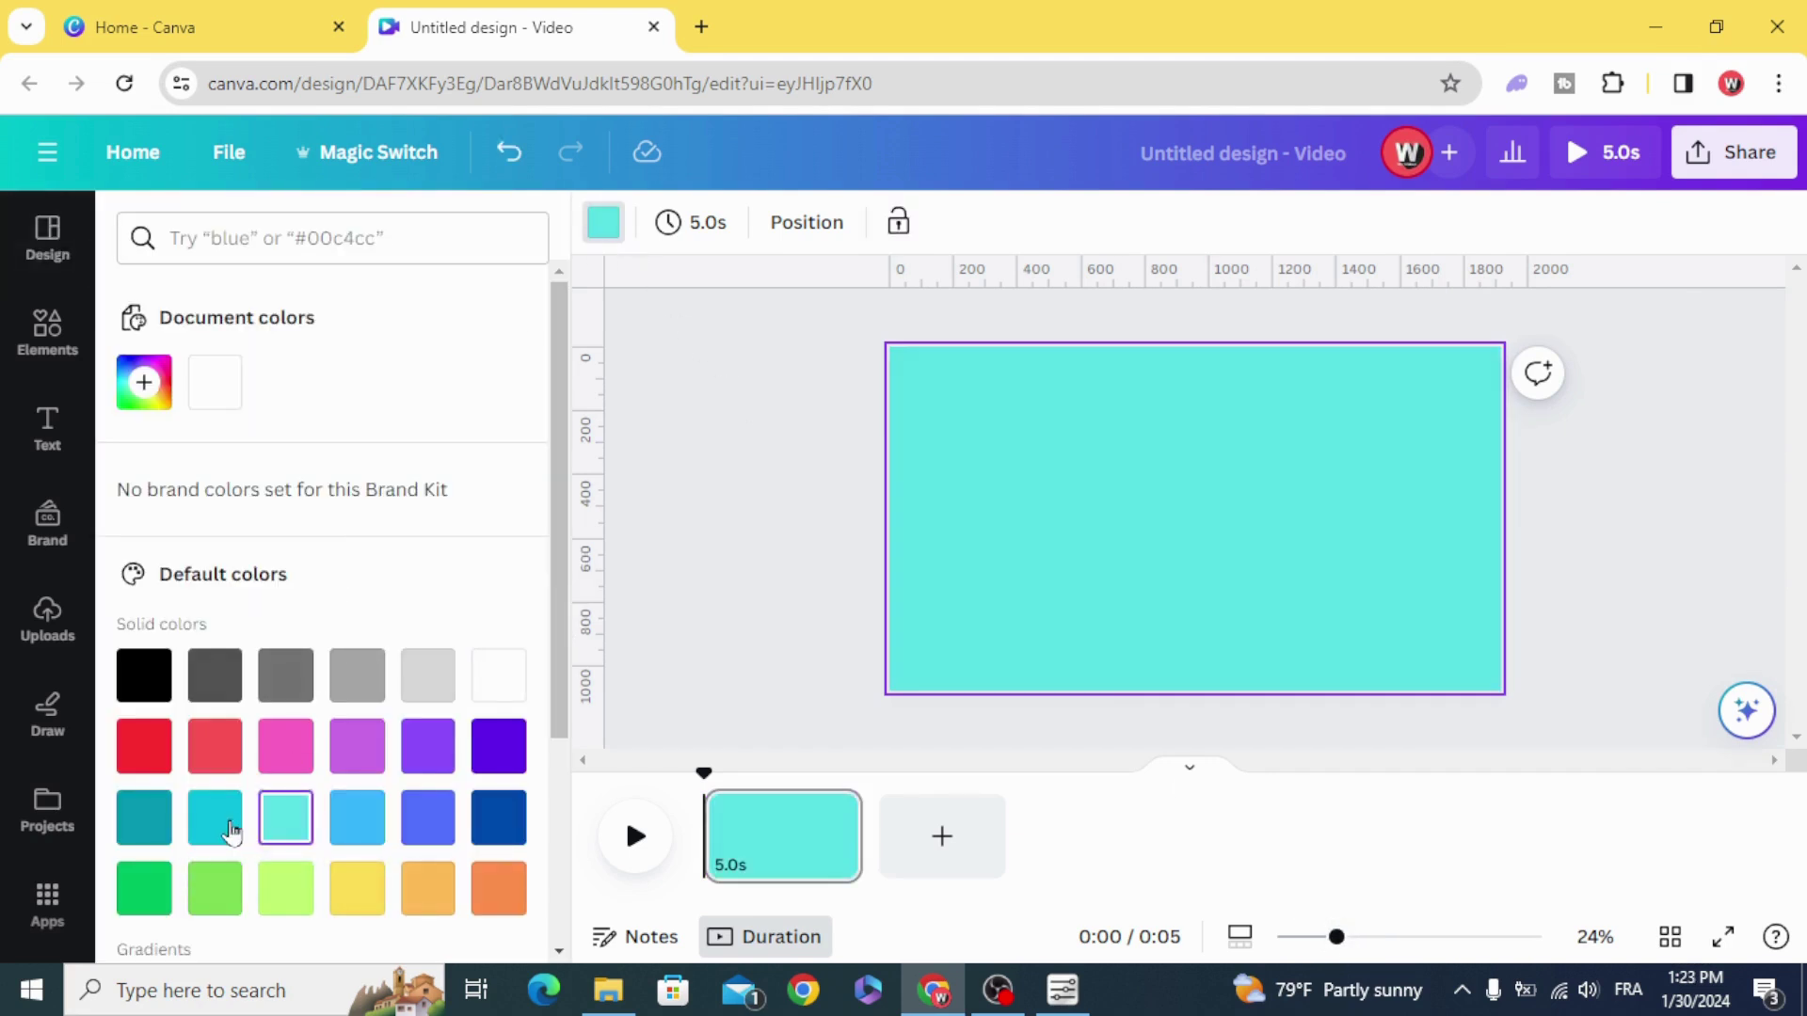
pyautogui.click(215, 818)
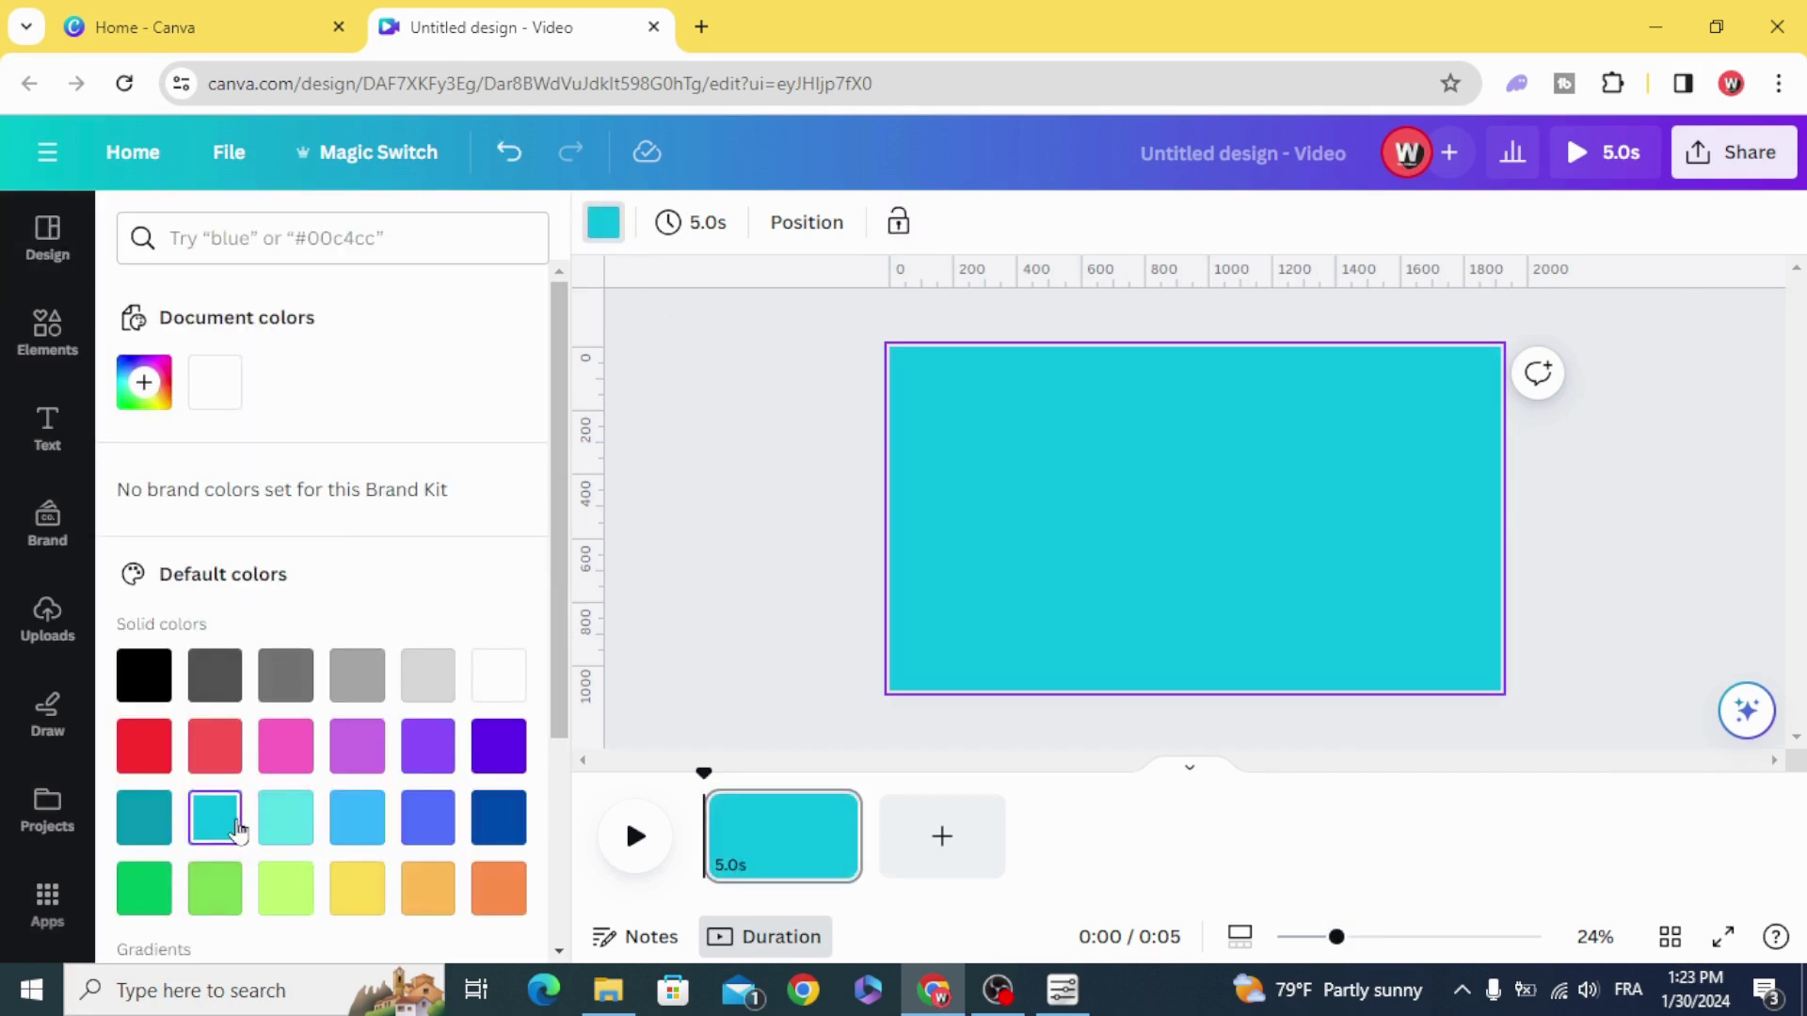
# Search element graphics for '3d letter a' and view letters similar to the white 3D A.
pyautogui.click(715, 617)
pyautogui.click(47, 332)
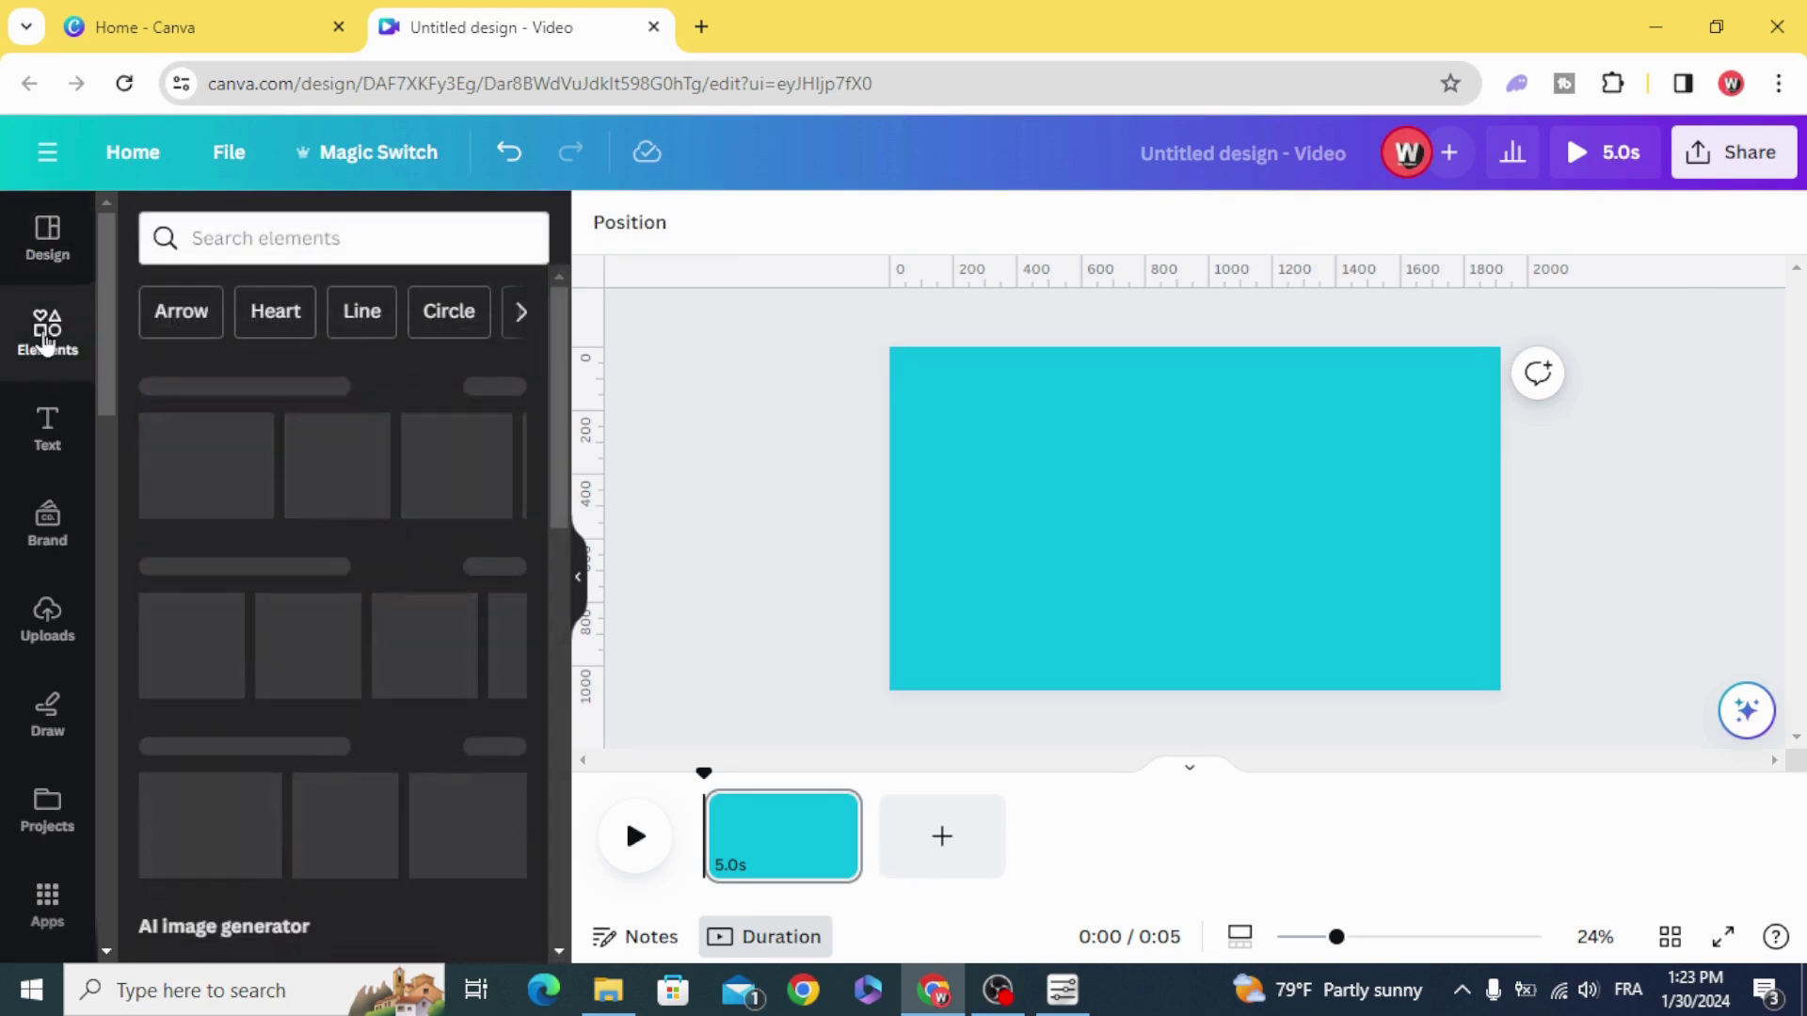
pyautogui.click(286, 233)
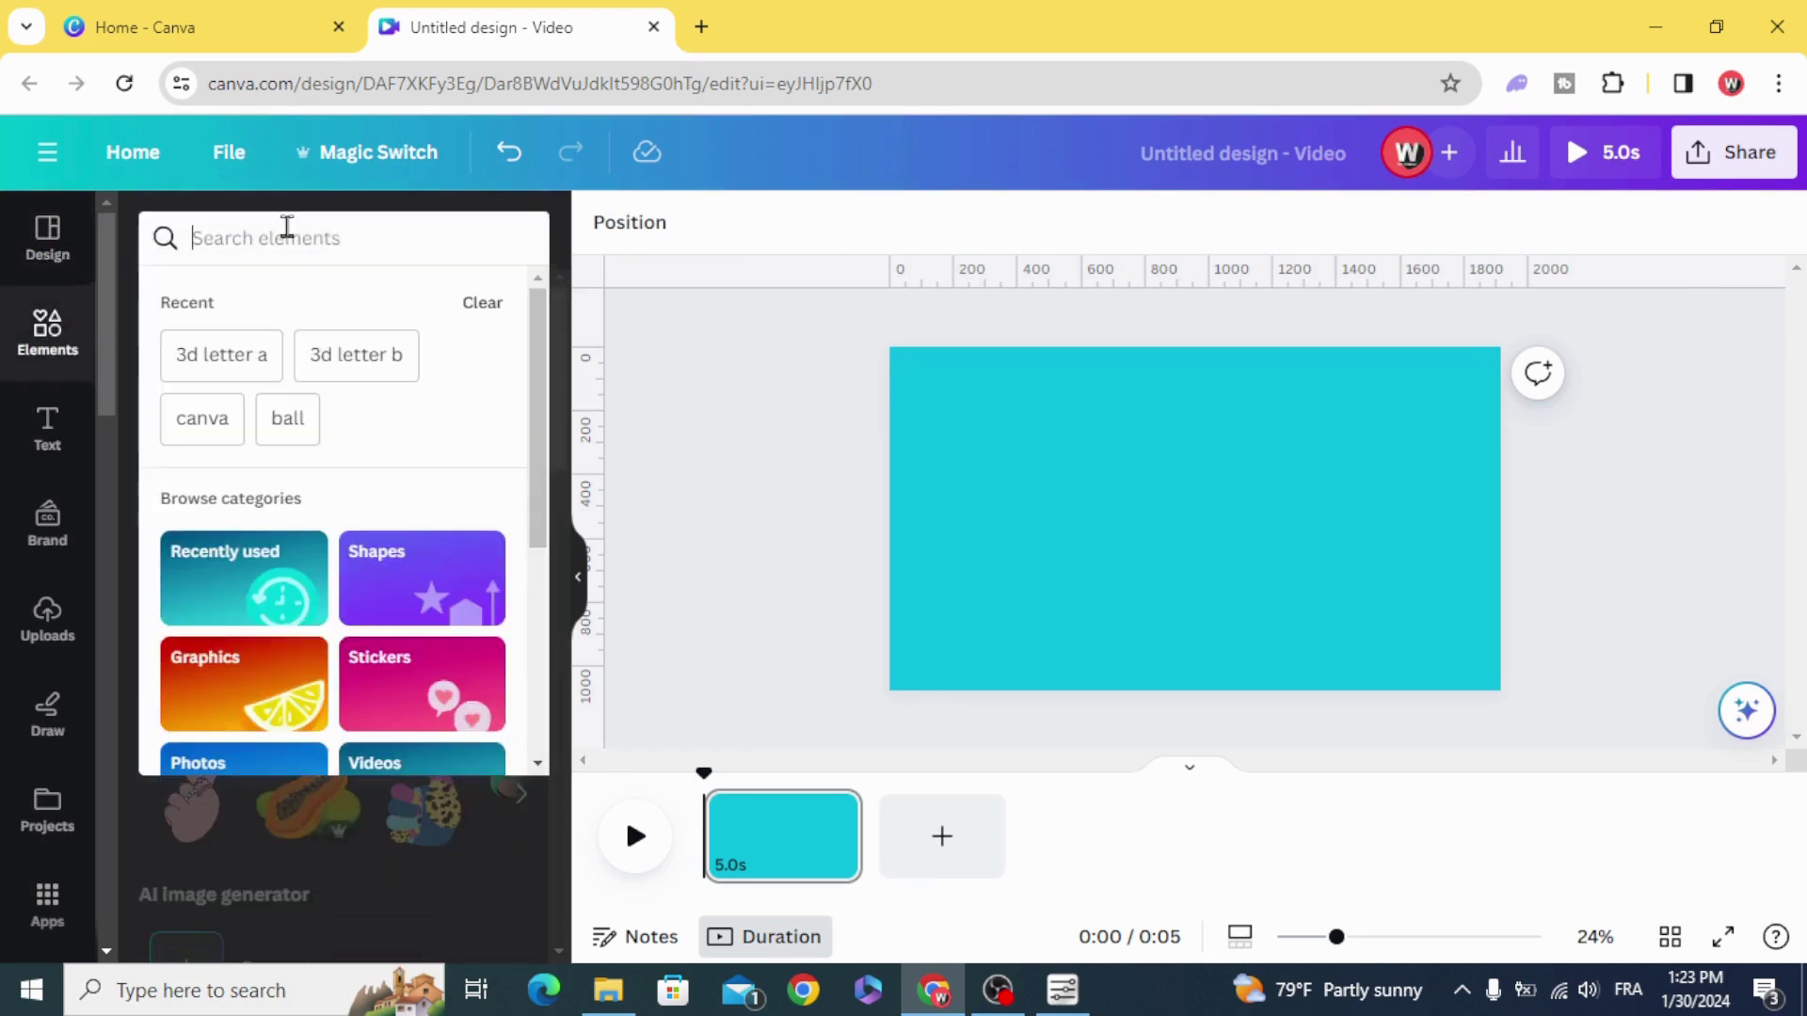
pyautogui.click(222, 353)
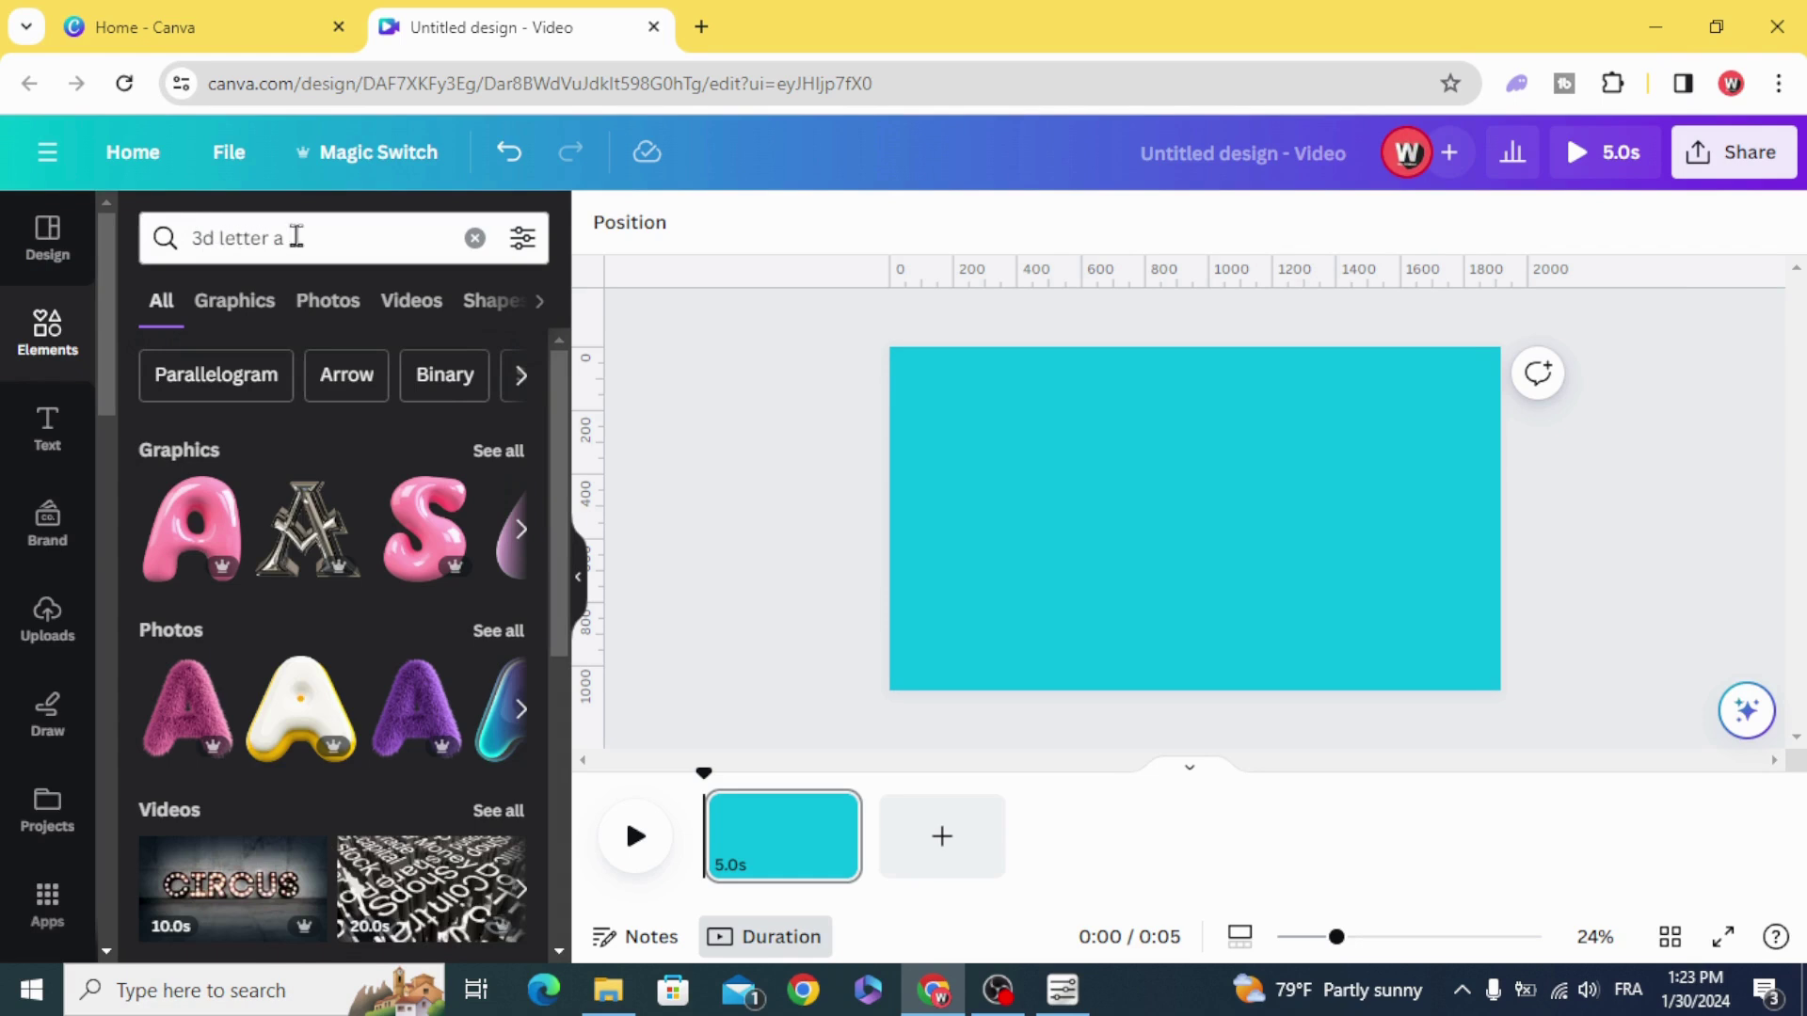
pyautogui.click(235, 301)
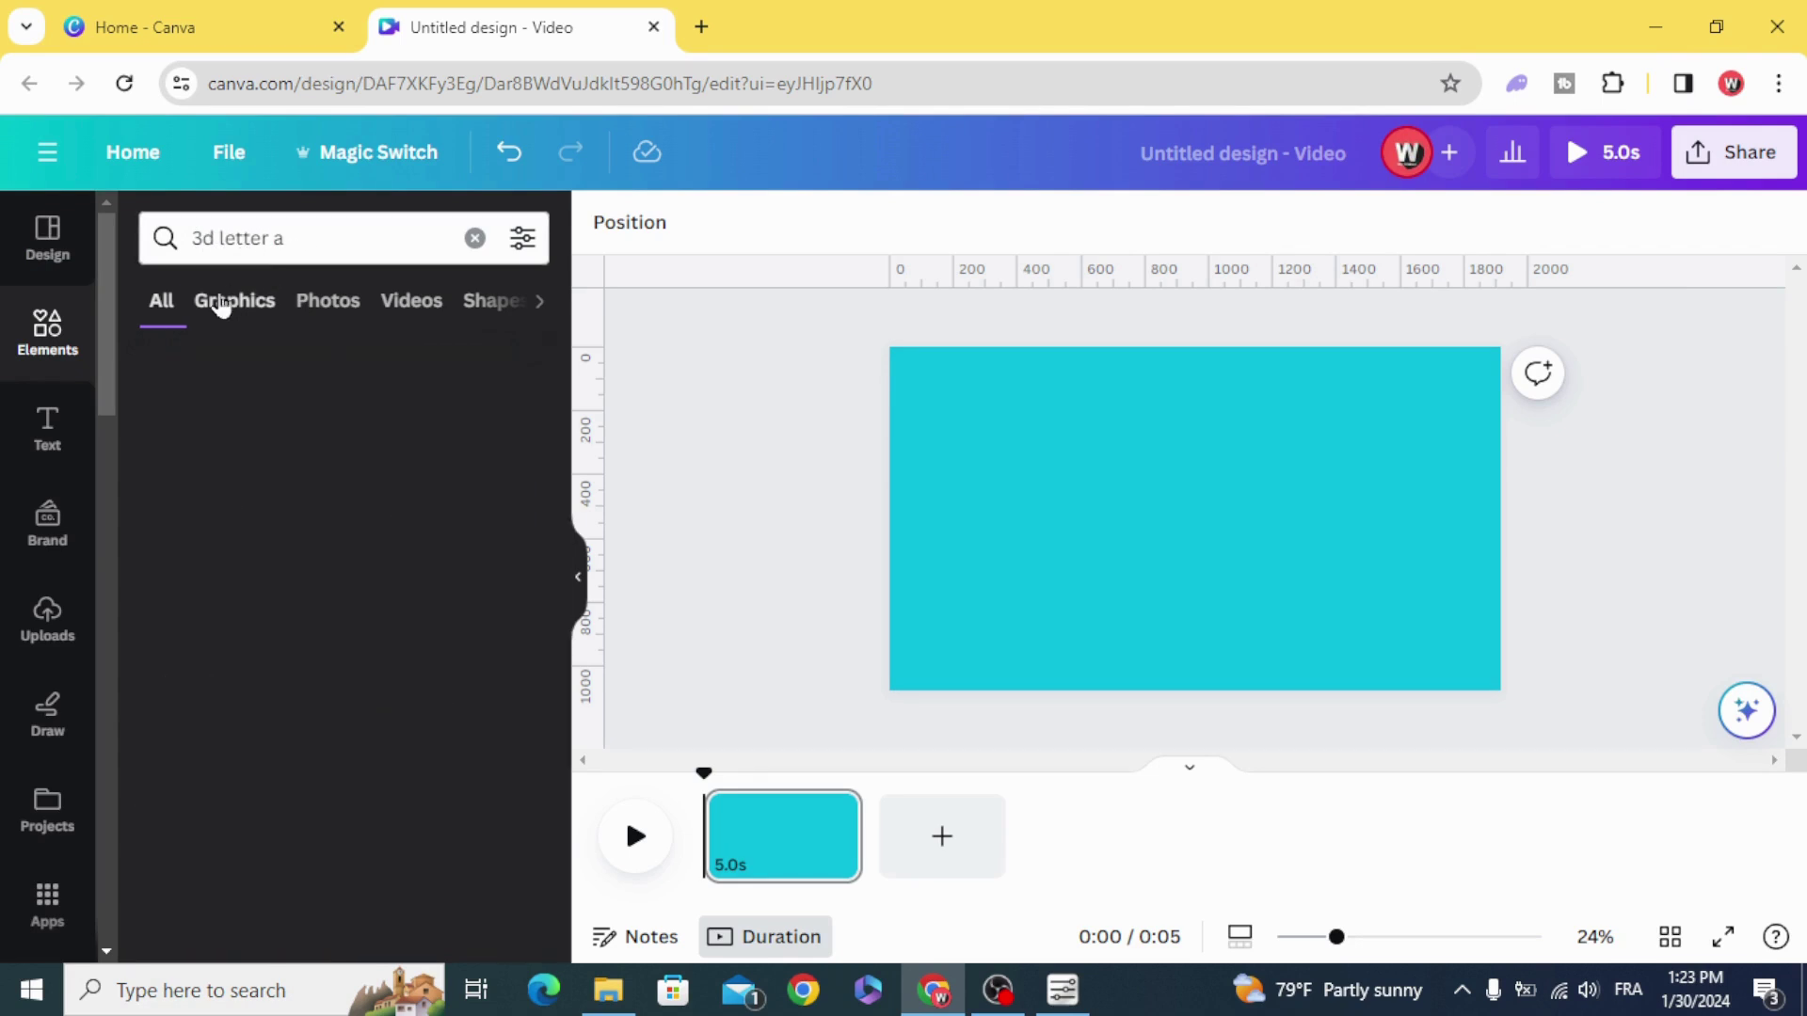
pyautogui.scroll(-1, 222, 611)
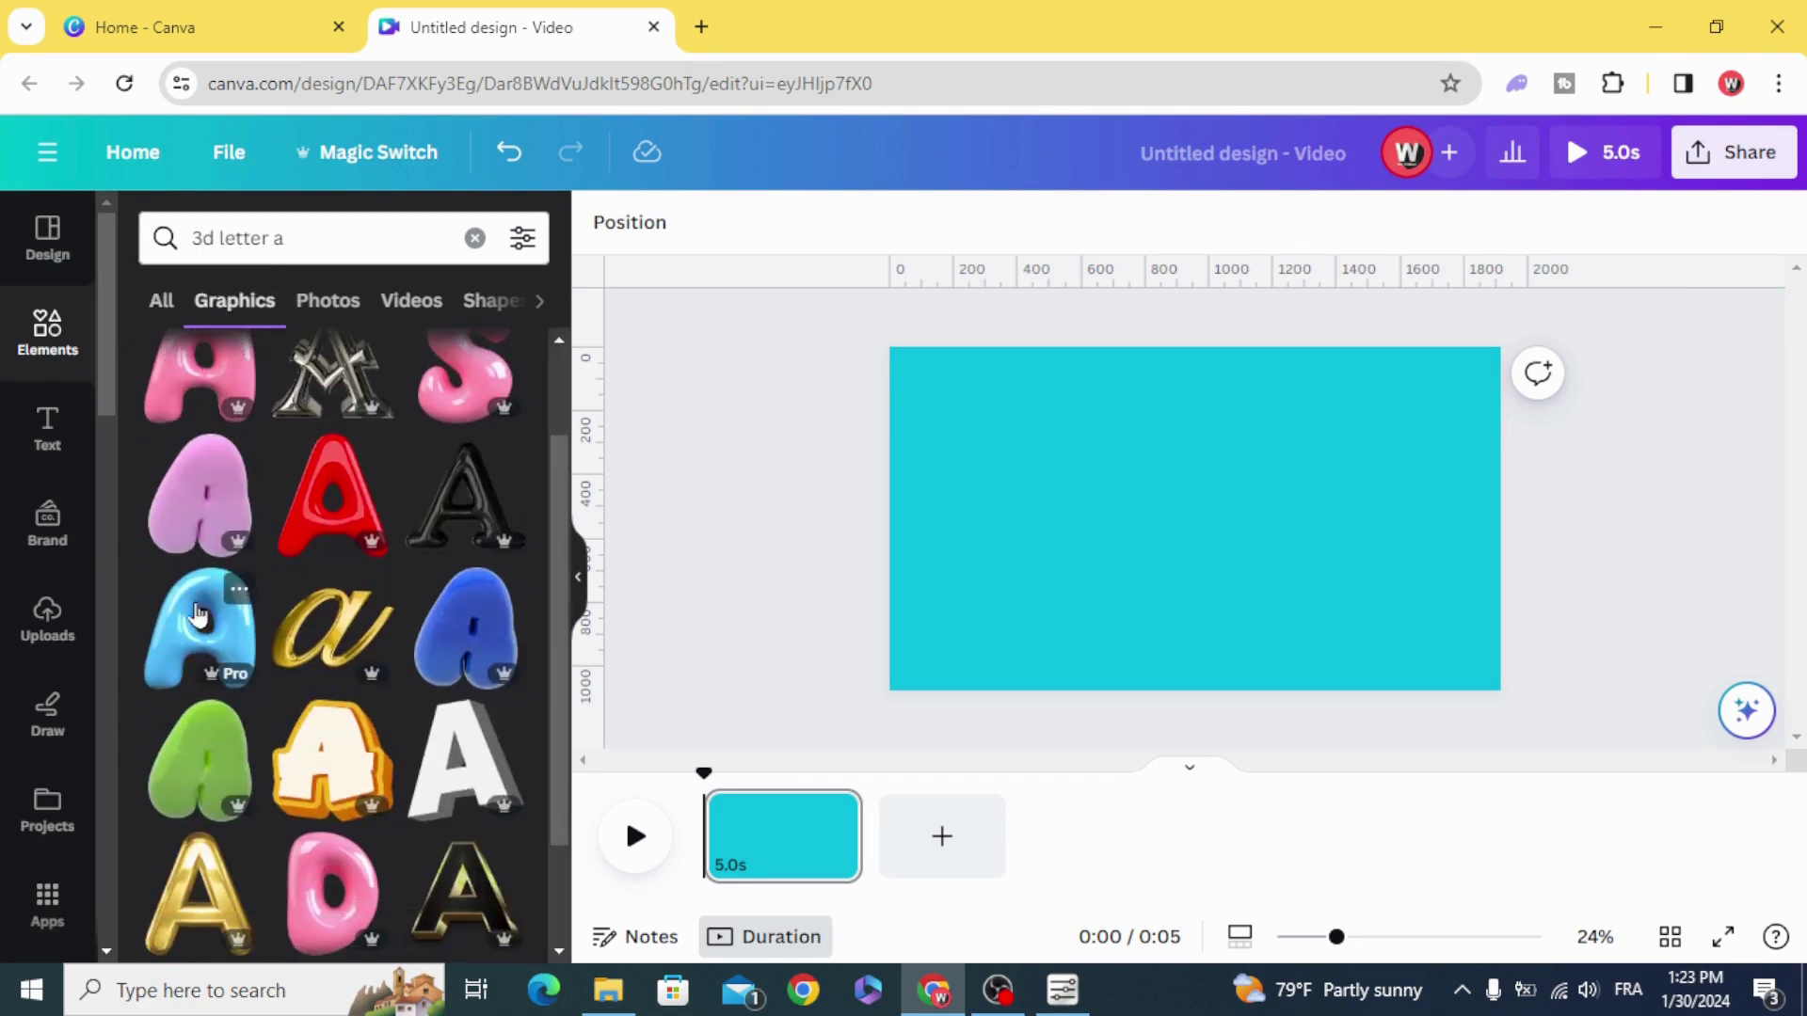
pyautogui.scroll(-1, 197, 651)
pyautogui.scroll(-1, 180, 691)
pyautogui.scroll(-2, 180, 691)
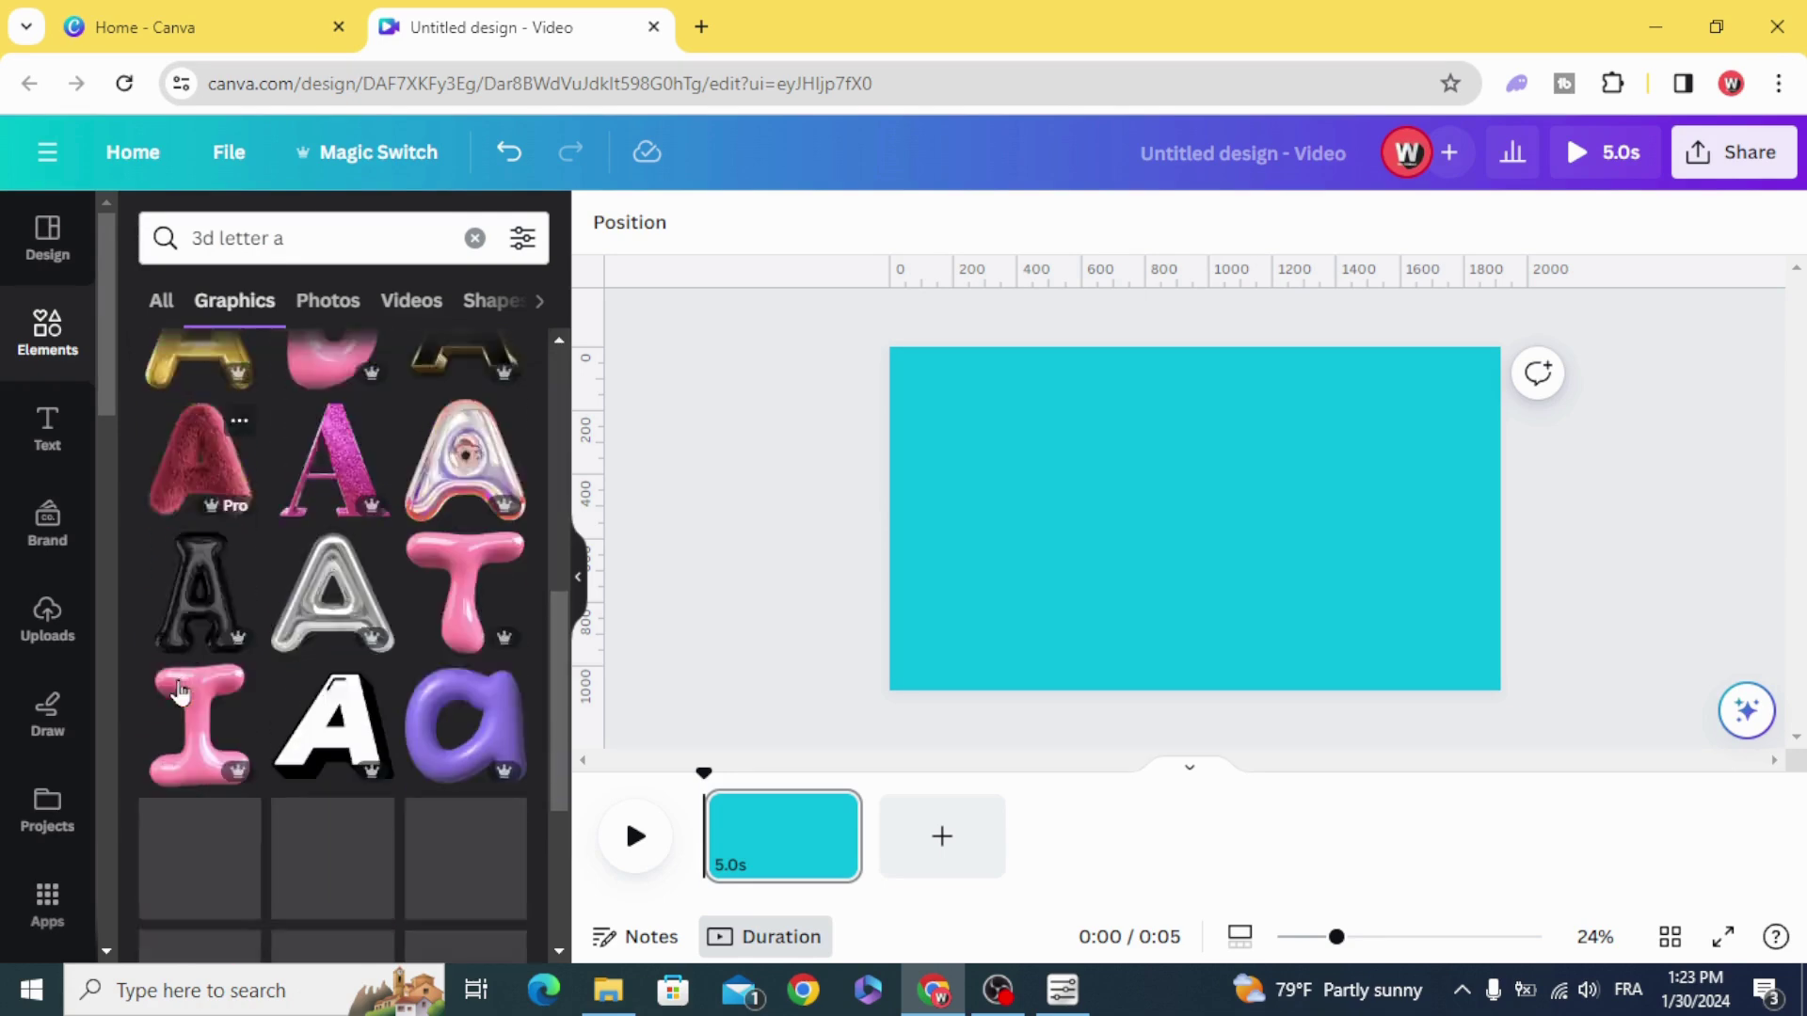
pyautogui.scroll(-1, 202, 678)
pyautogui.scroll(-2, 202, 678)
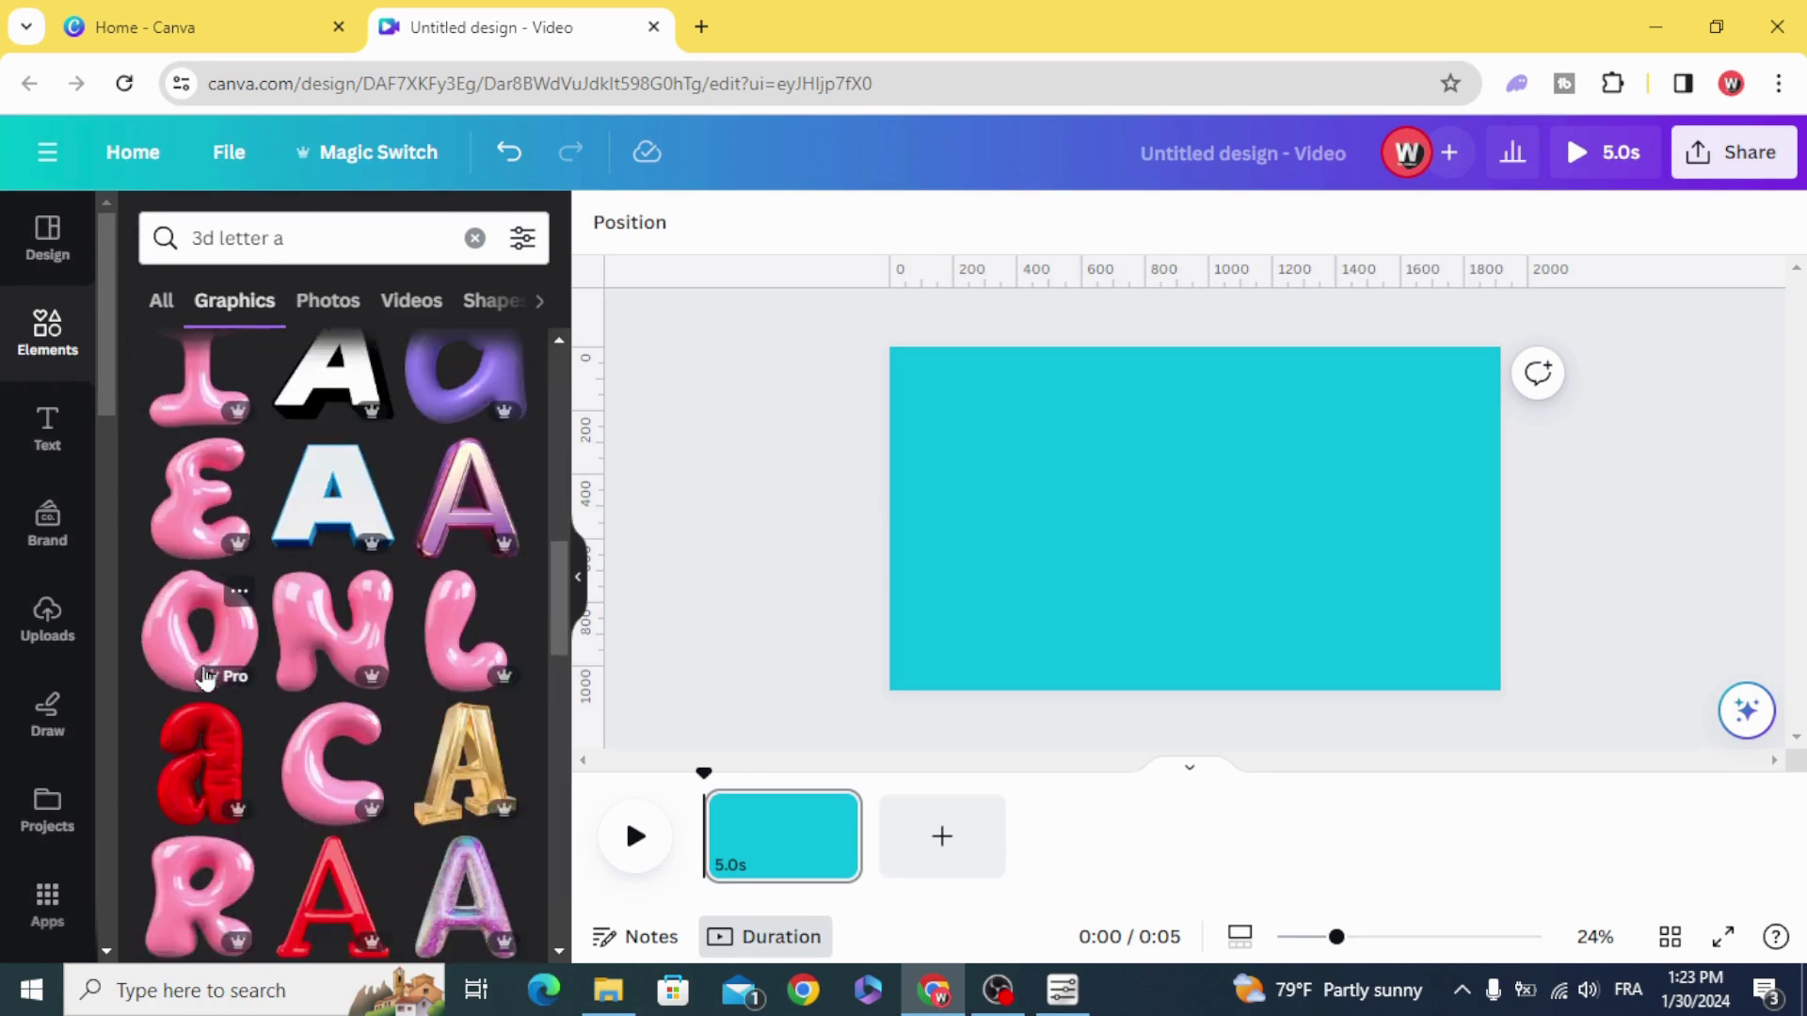
pyautogui.scroll(2, 254, 649)
pyautogui.click(368, 594)
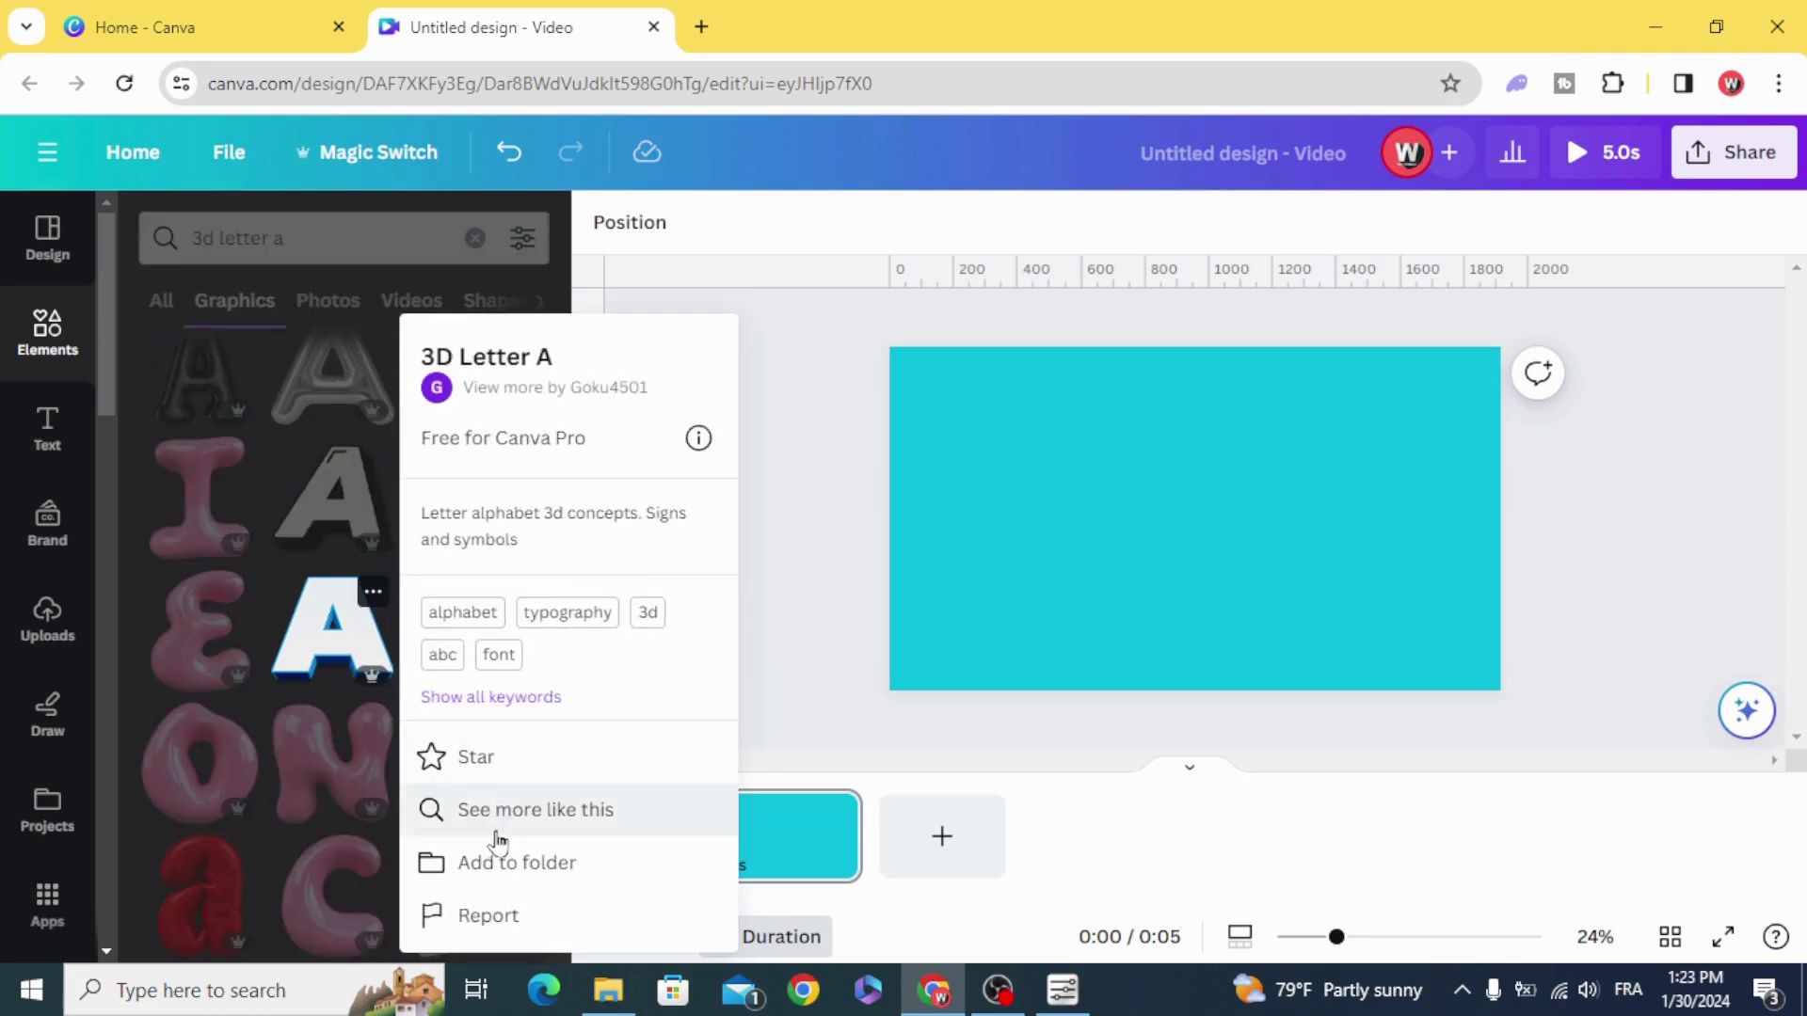
pyautogui.click(597, 813)
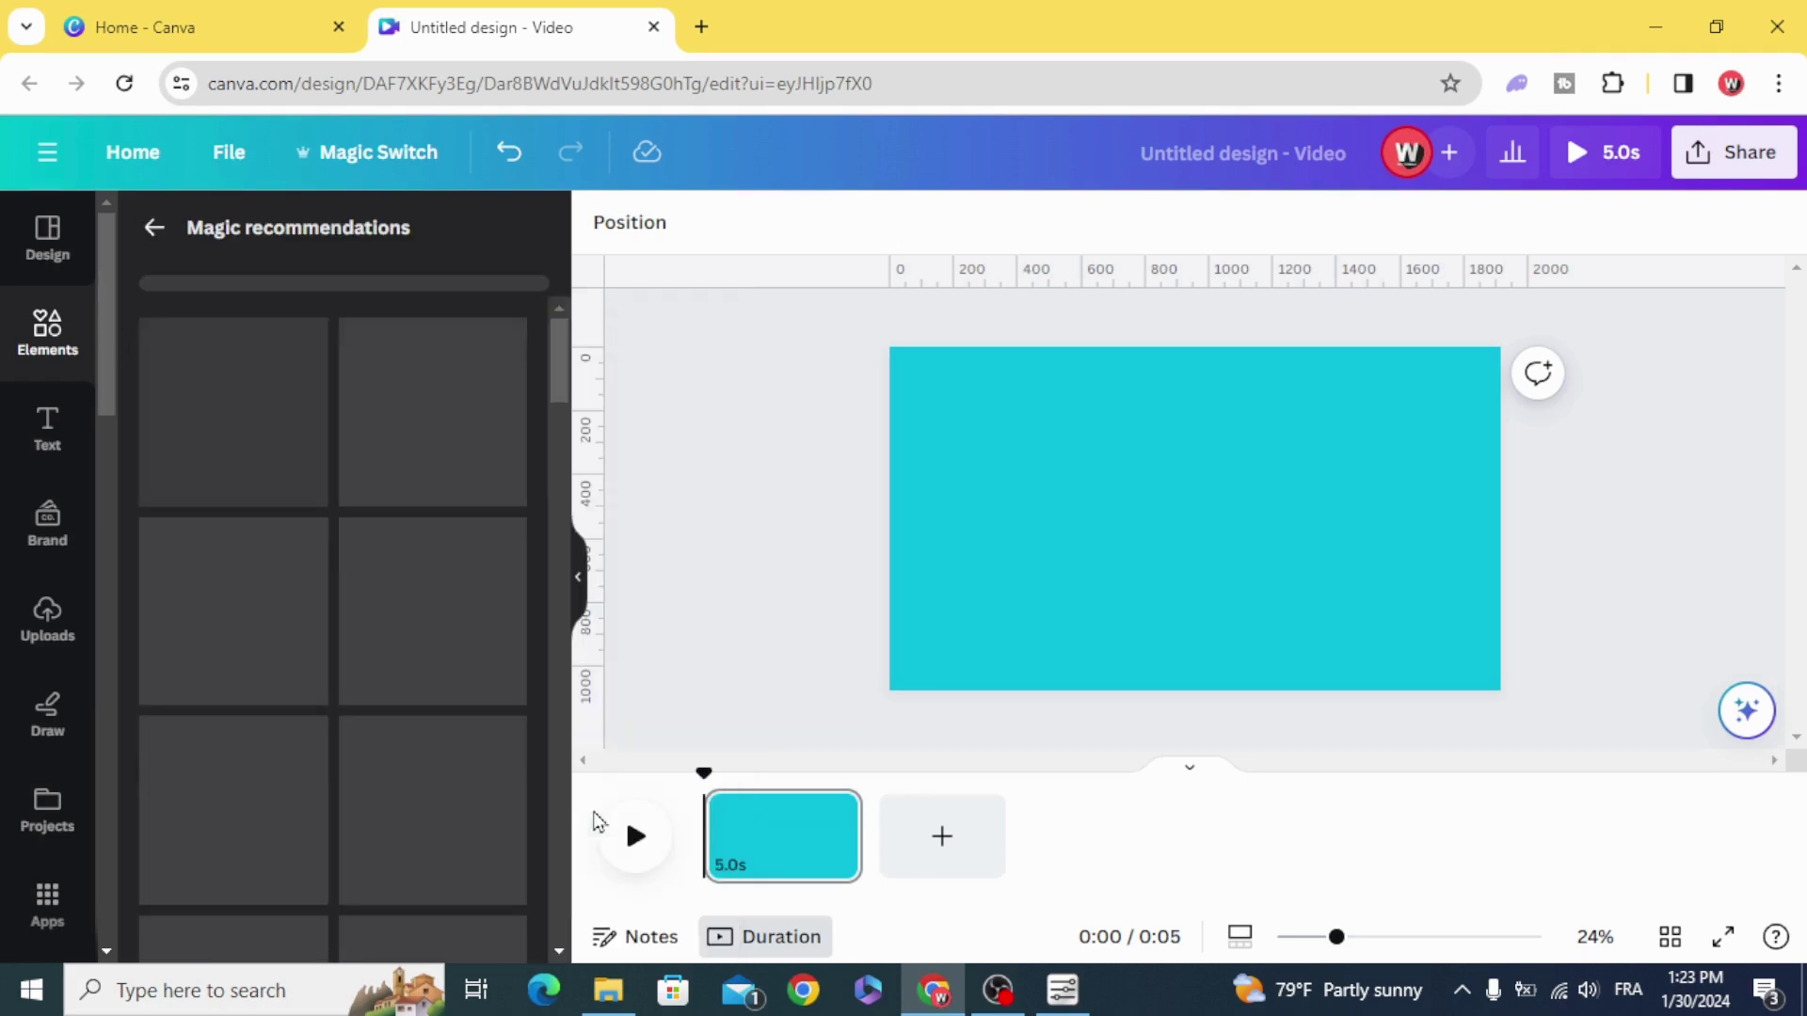
pyautogui.moveTo(233, 403)
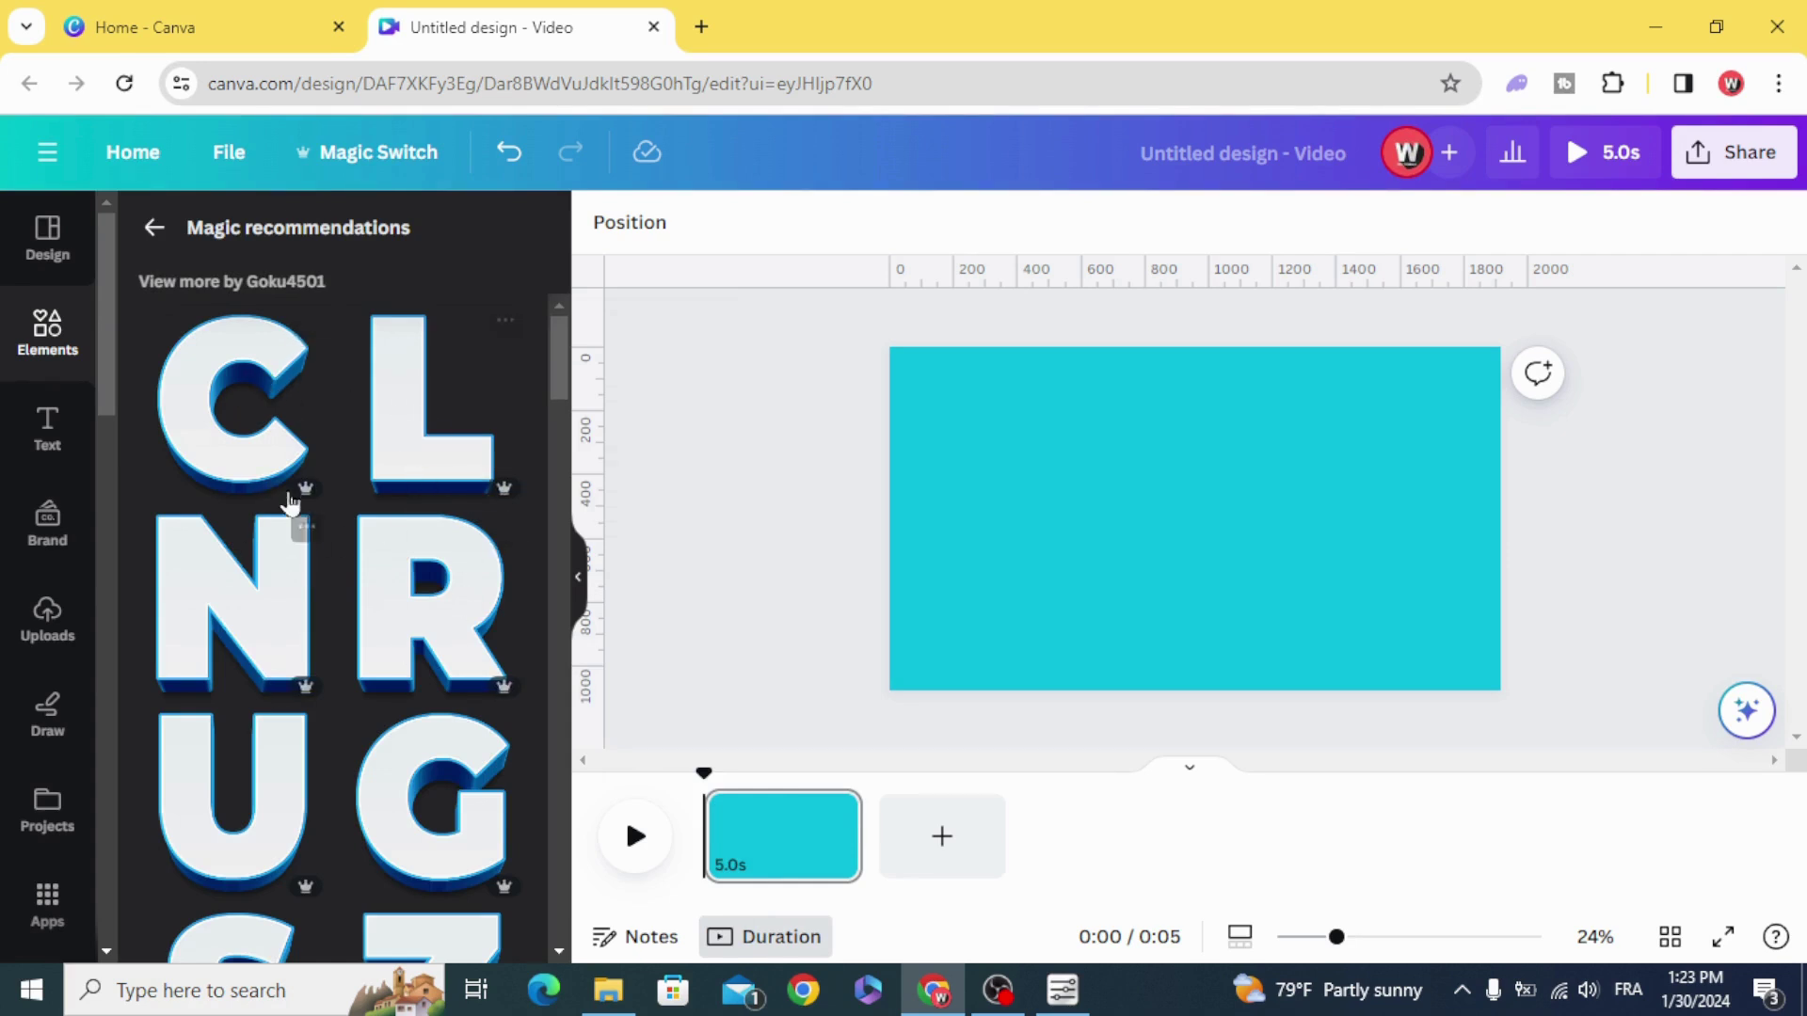
pyautogui.click(151, 227)
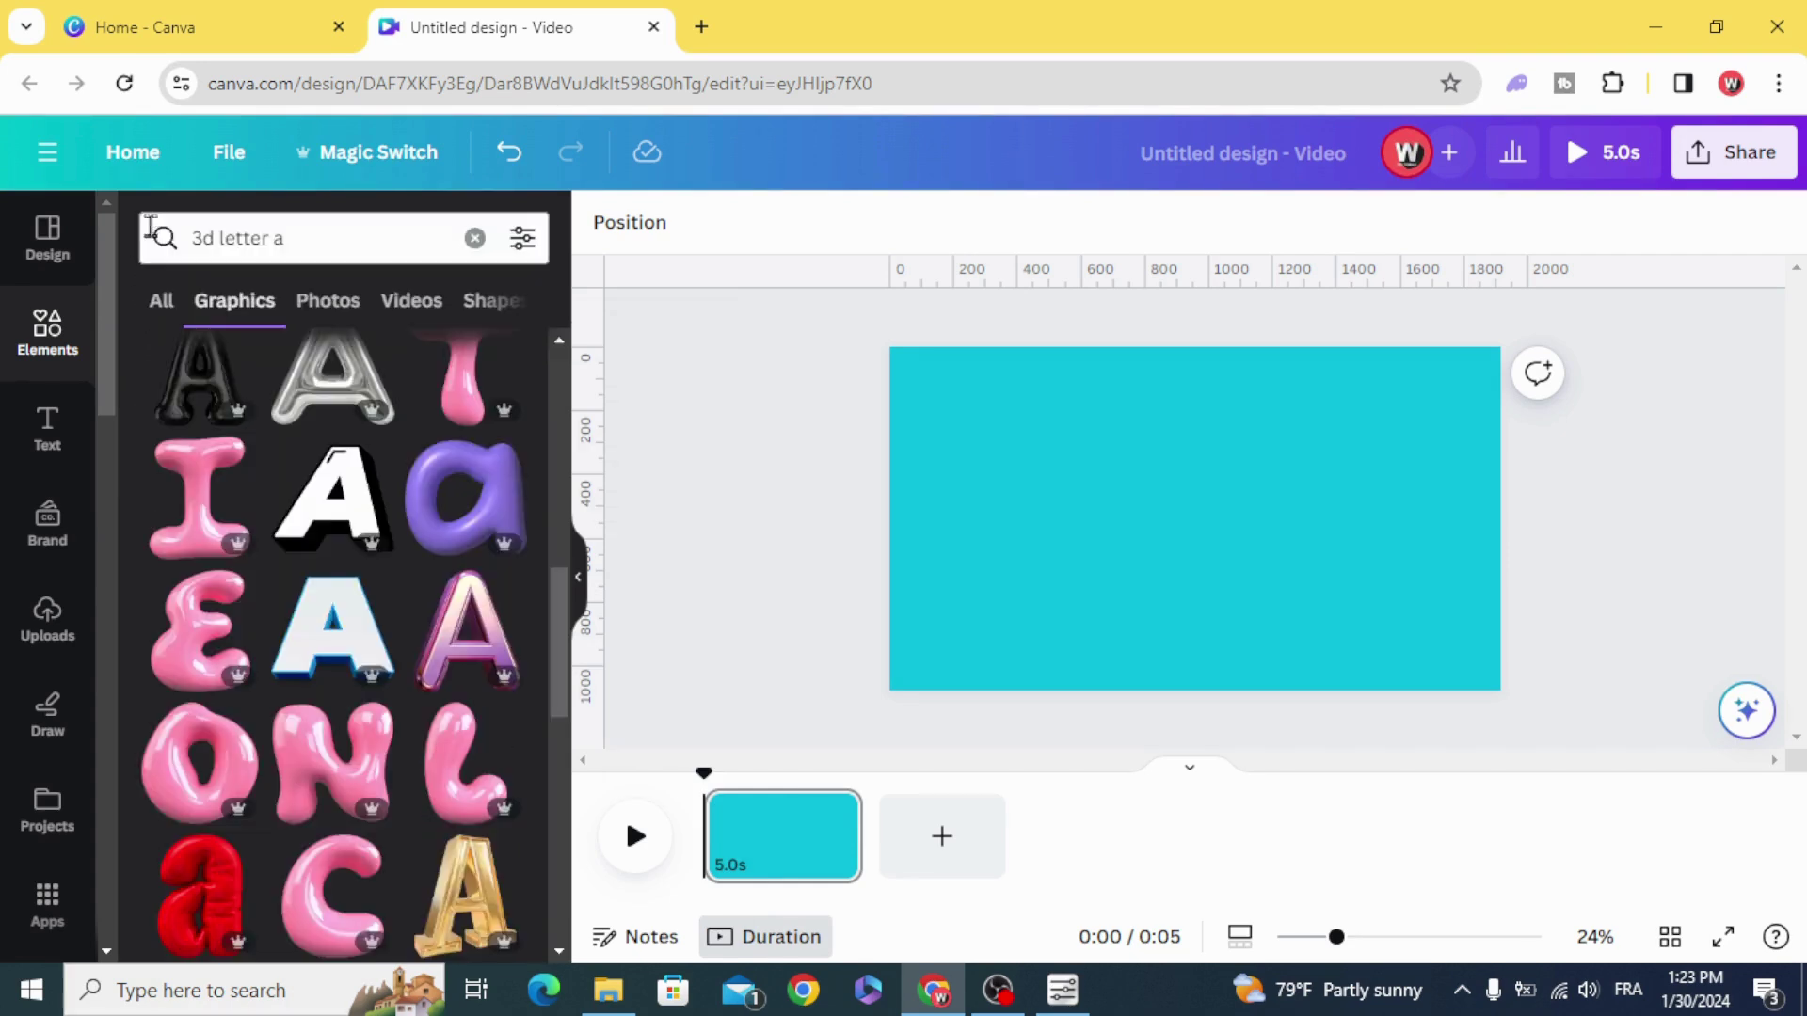
# Add the white 3D letter A, shrink it, and position it on the left.
pyautogui.click(332, 622)
pyautogui.moveTo(1167, 528); pyautogui.dragTo(1052, 507)
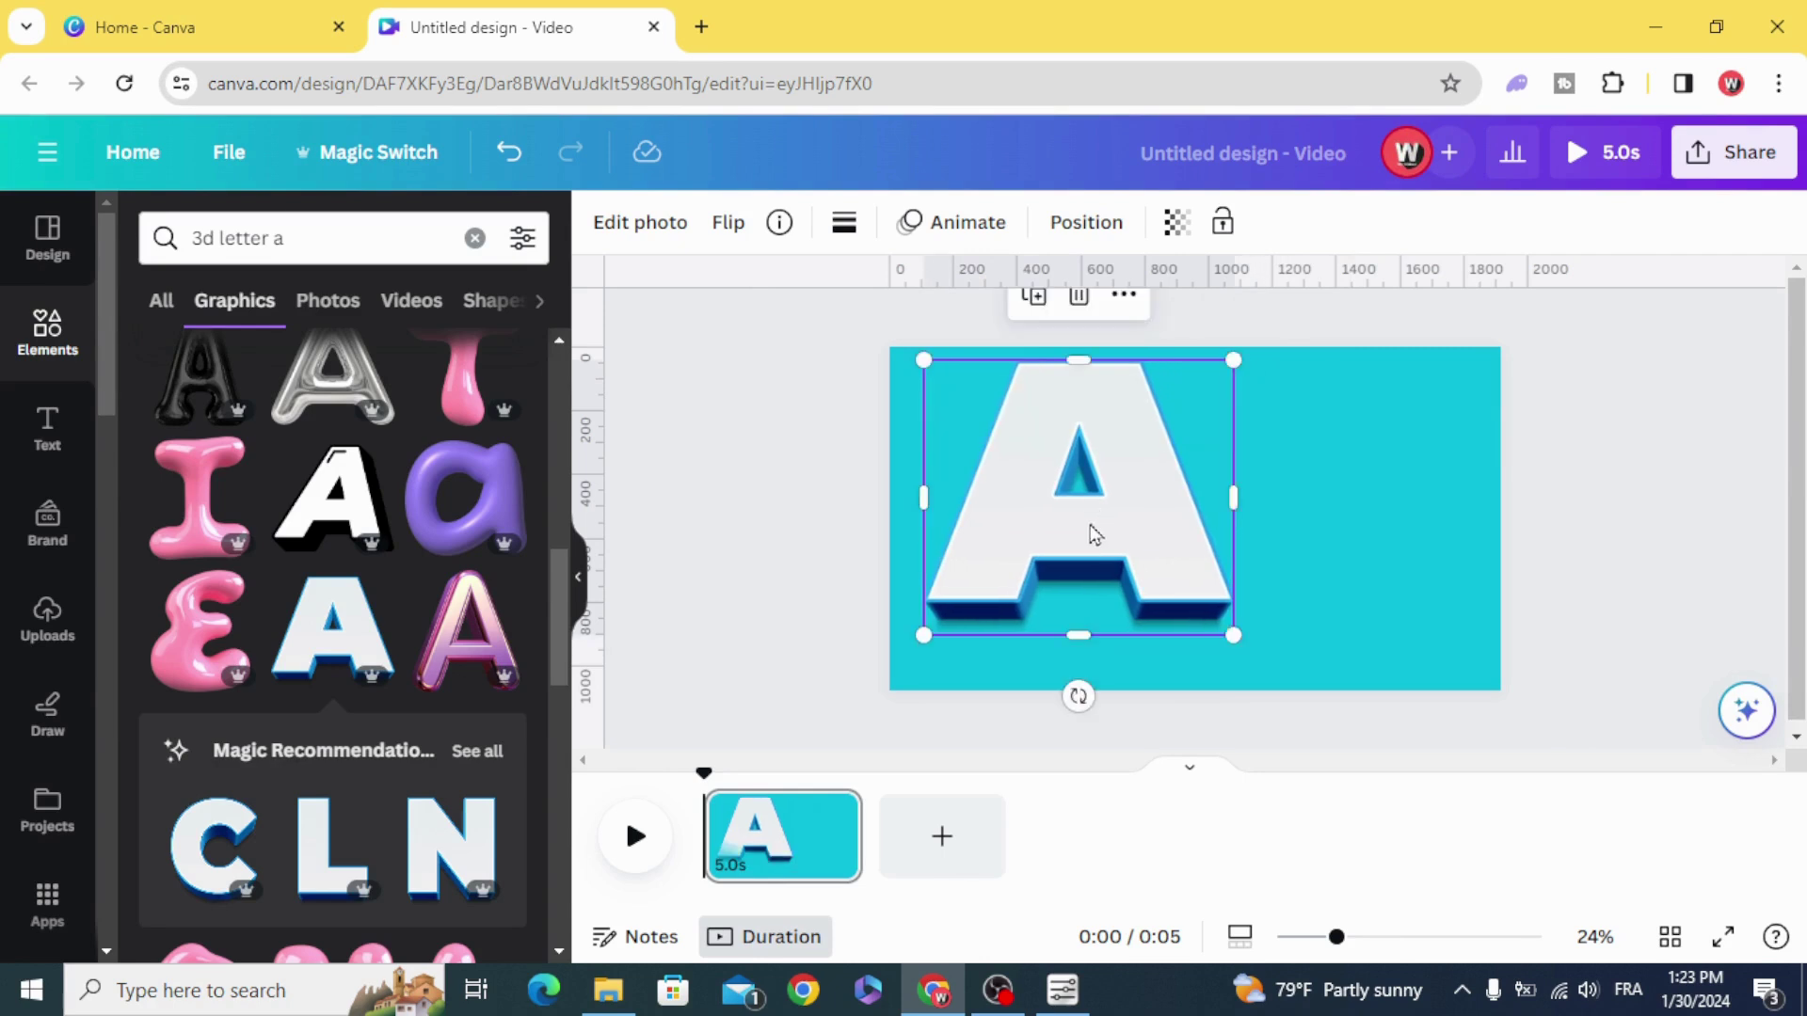
pyautogui.moveTo(1196, 615)
pyautogui.mouseDown()
pyautogui.moveTo(1138, 574)
pyautogui.moveTo(1185, 596)
pyautogui.mouseUp()
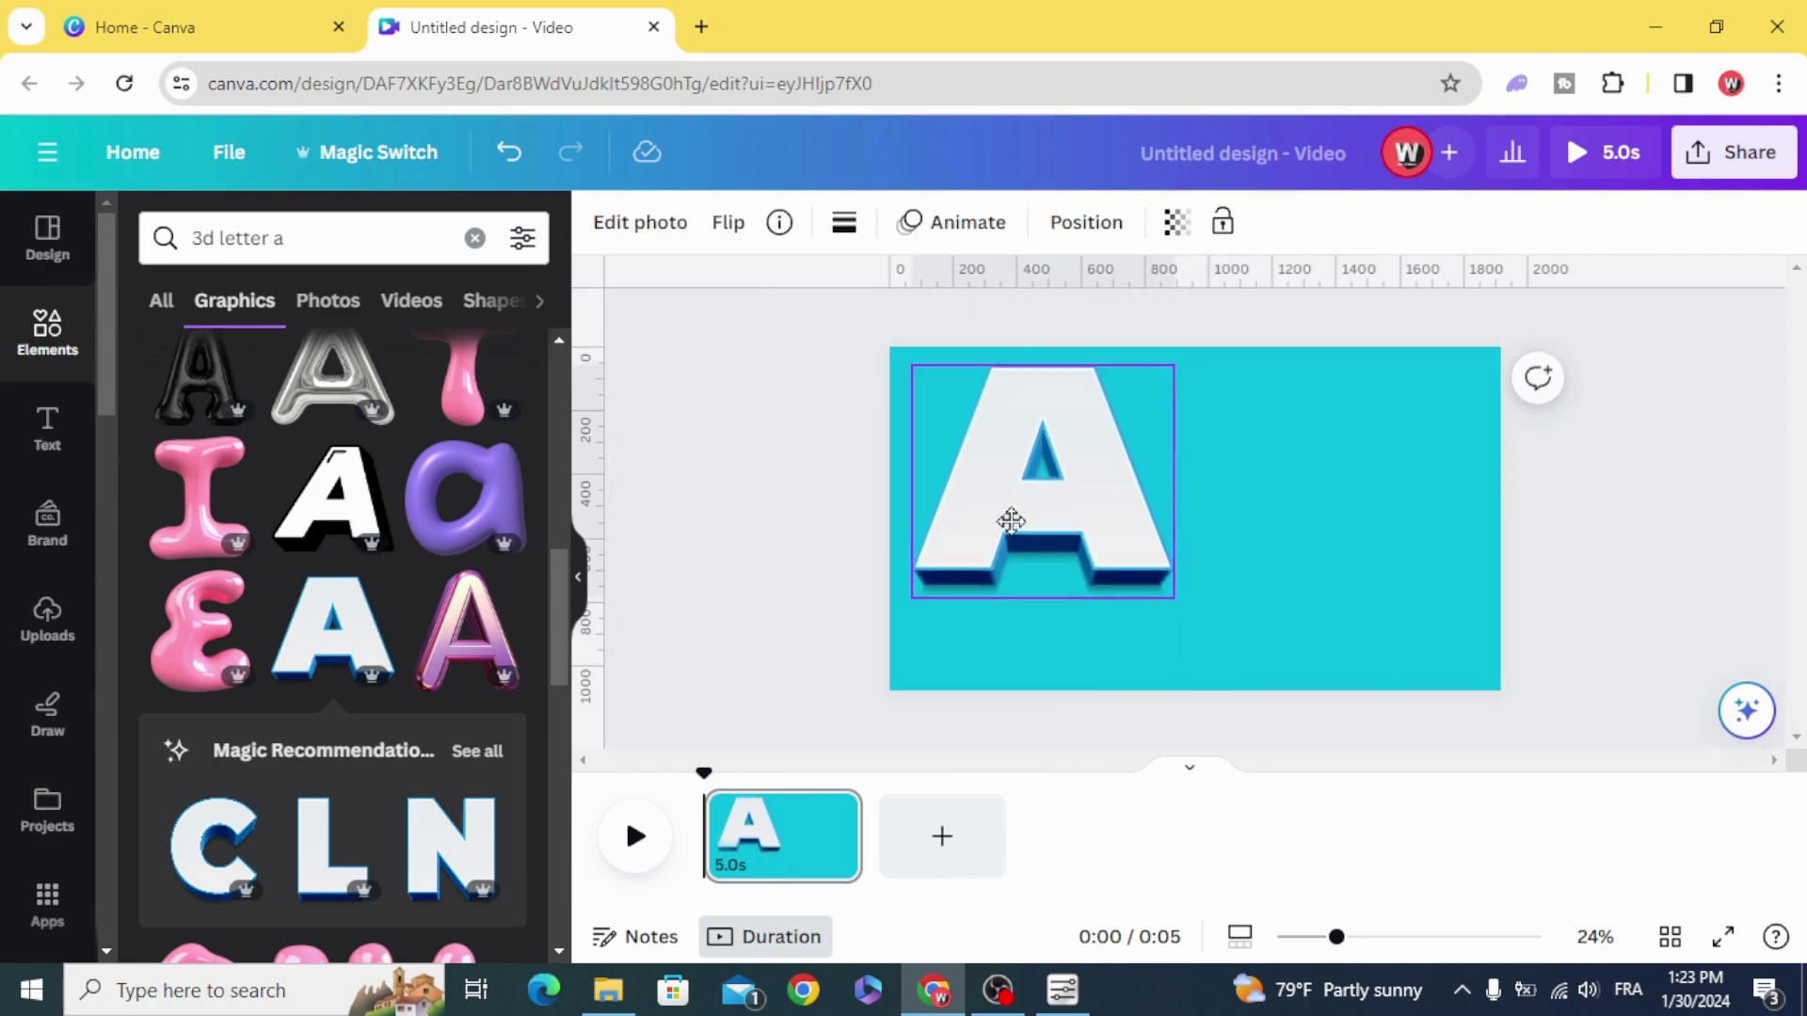
pyautogui.moveTo(1011, 521); pyautogui.dragTo(1273, 530)
# Duplicate the A, flip the copy vertically, and place it beneath as a reflection.
pyautogui.click(1010, 299)
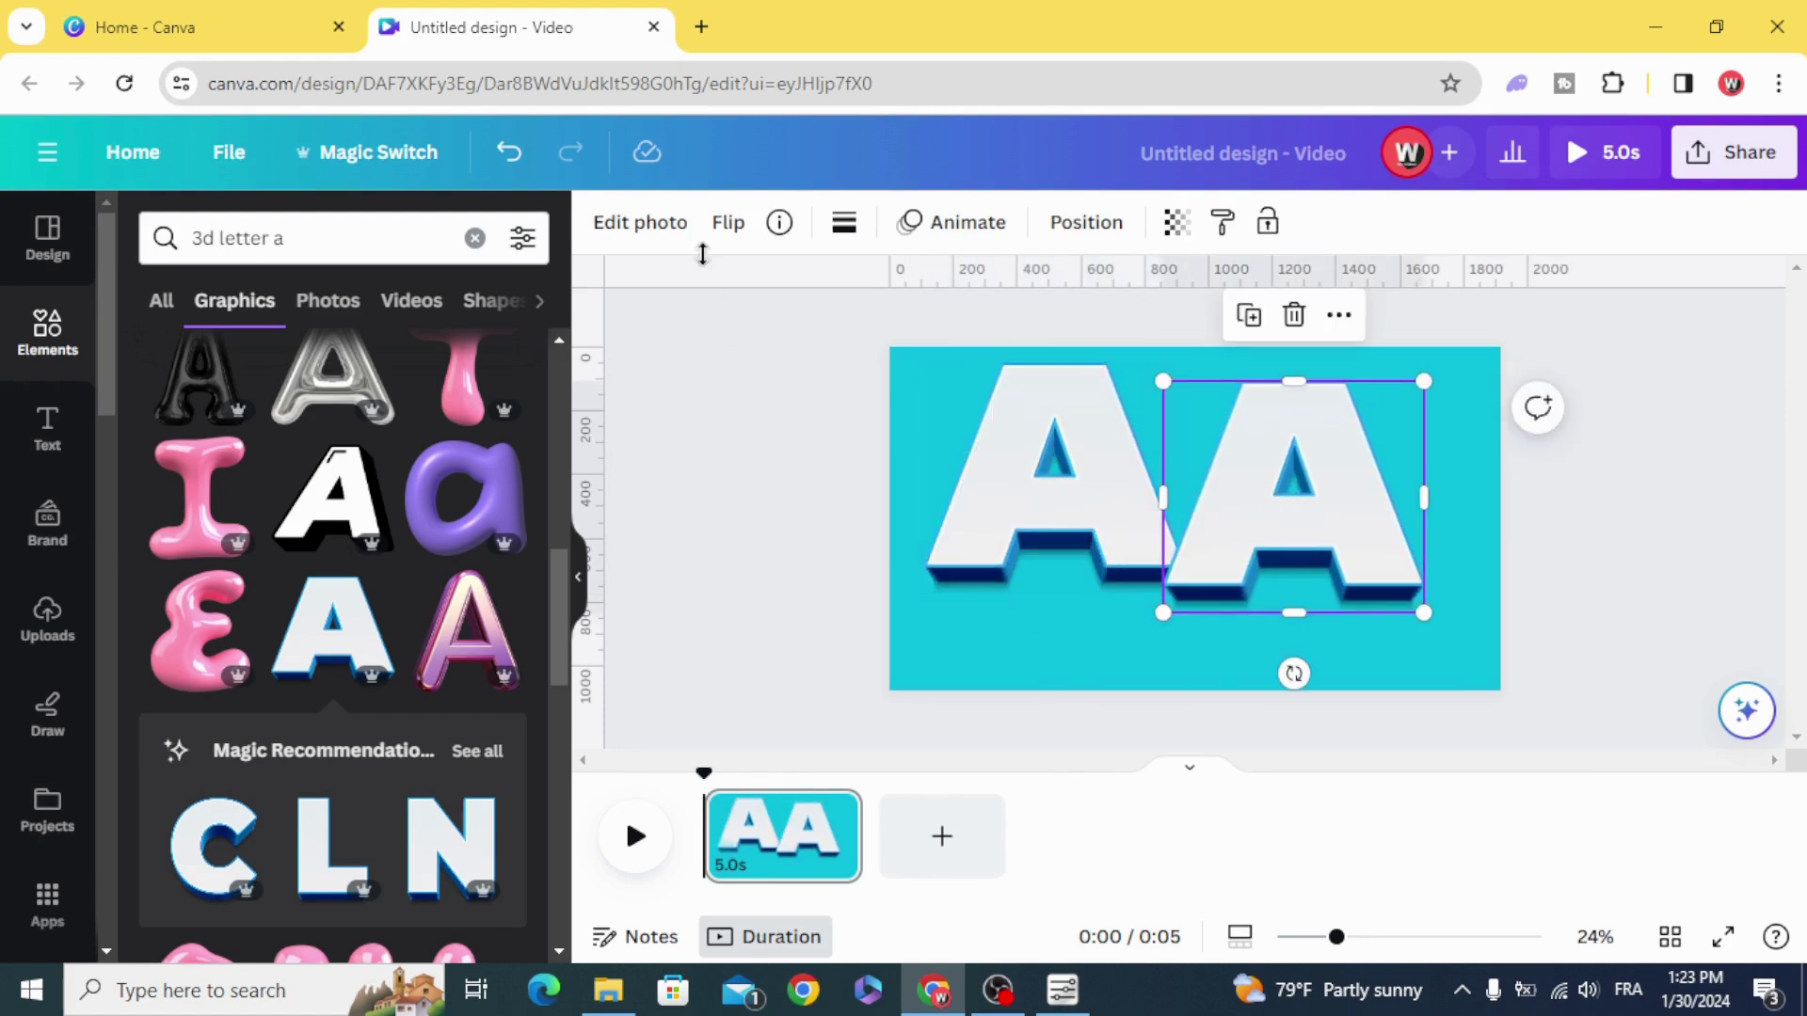
pyautogui.click(731, 222)
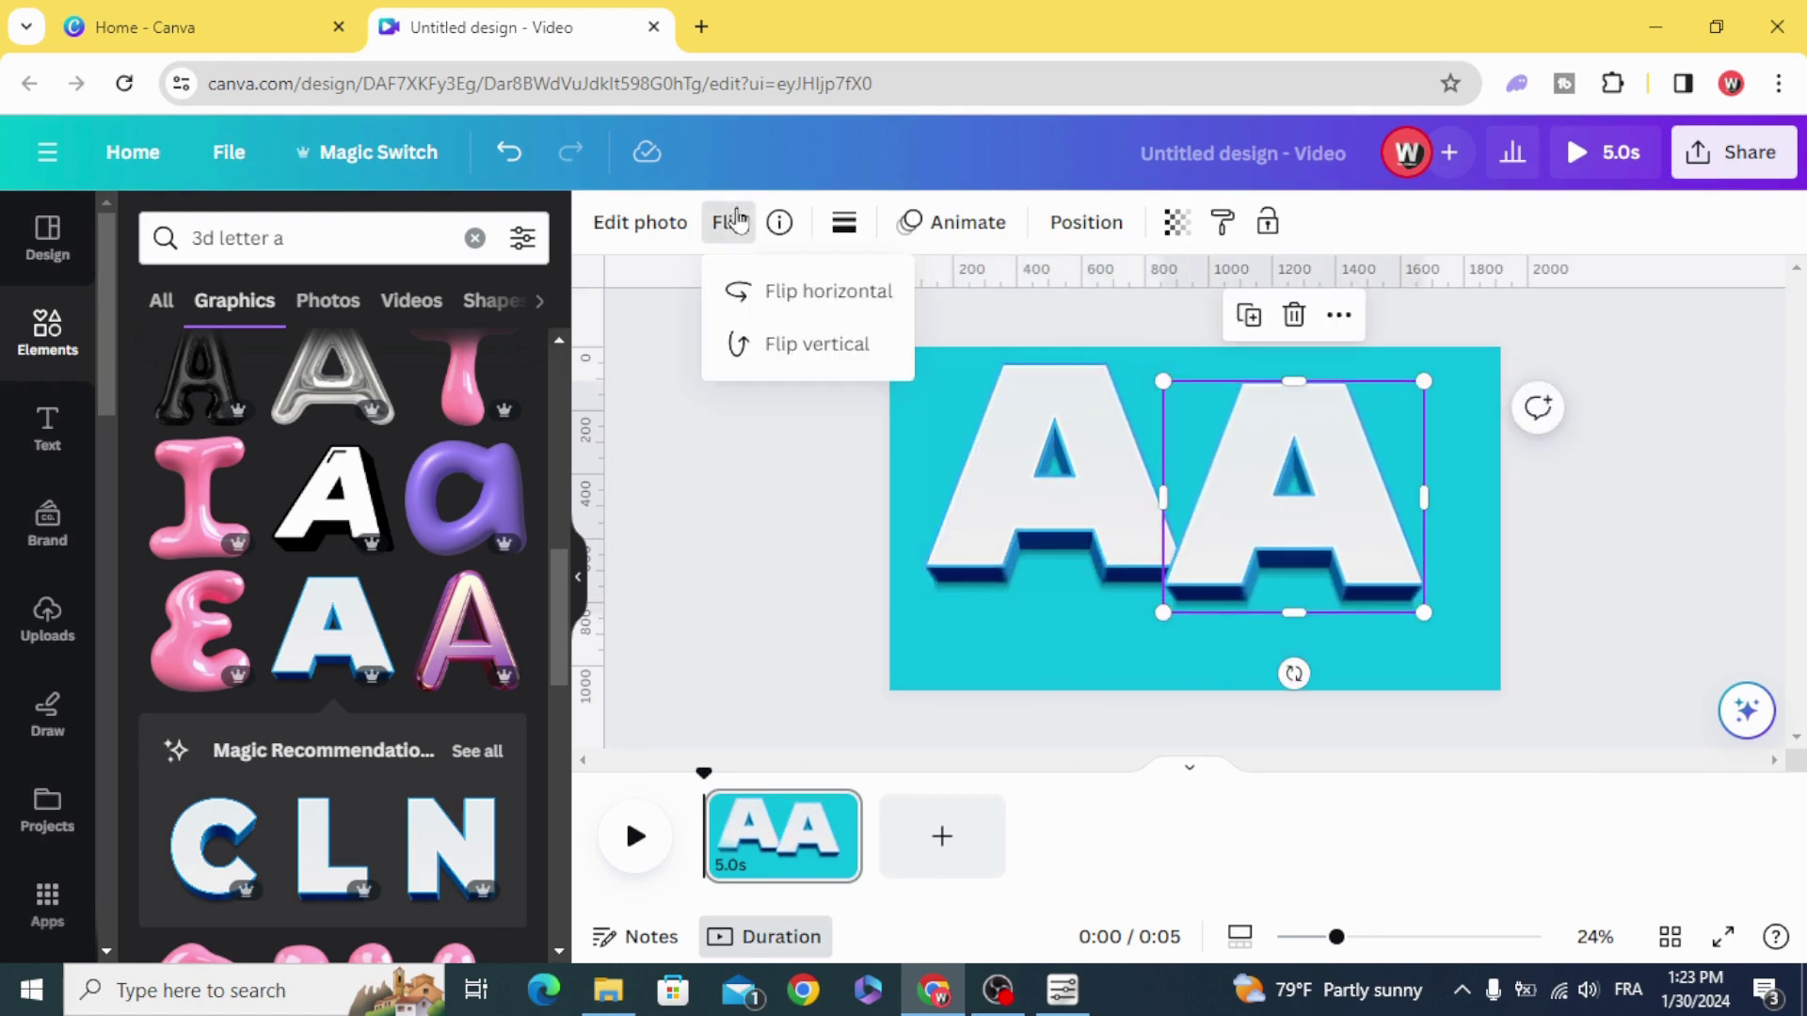
pyautogui.click(820, 345)
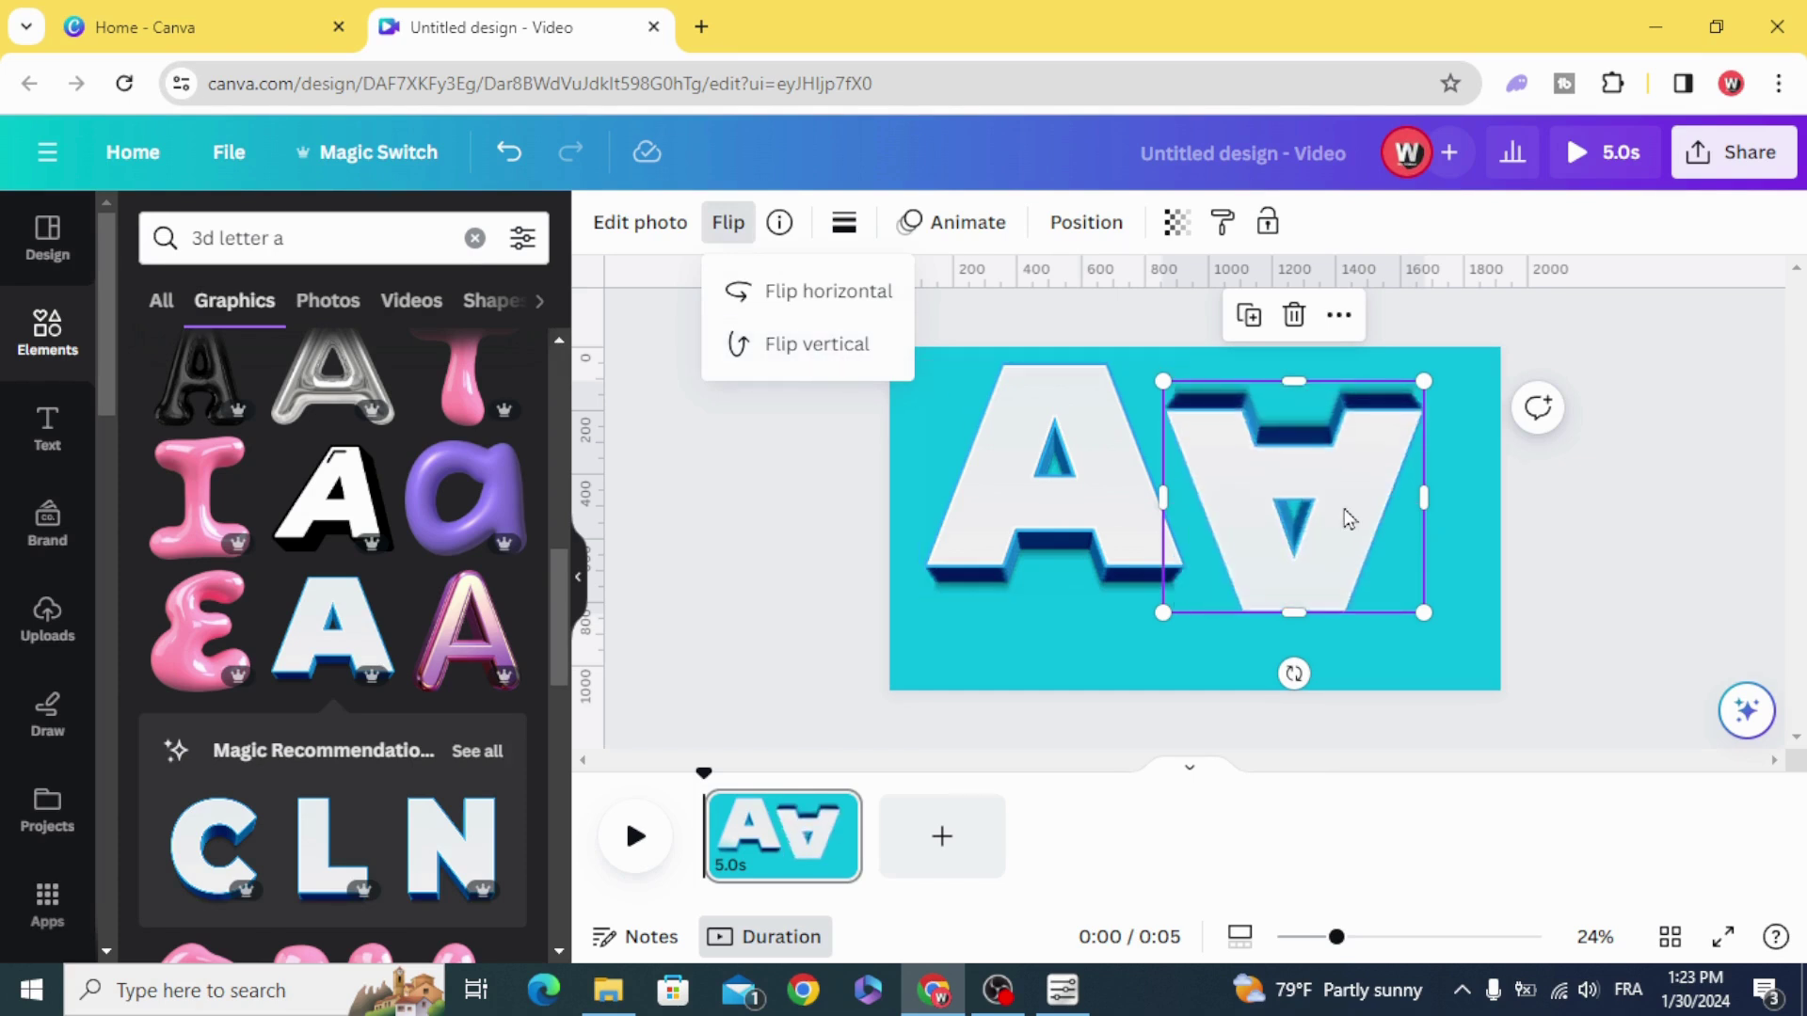
pyautogui.moveTo(1341, 517); pyautogui.dragTo(1107, 716)
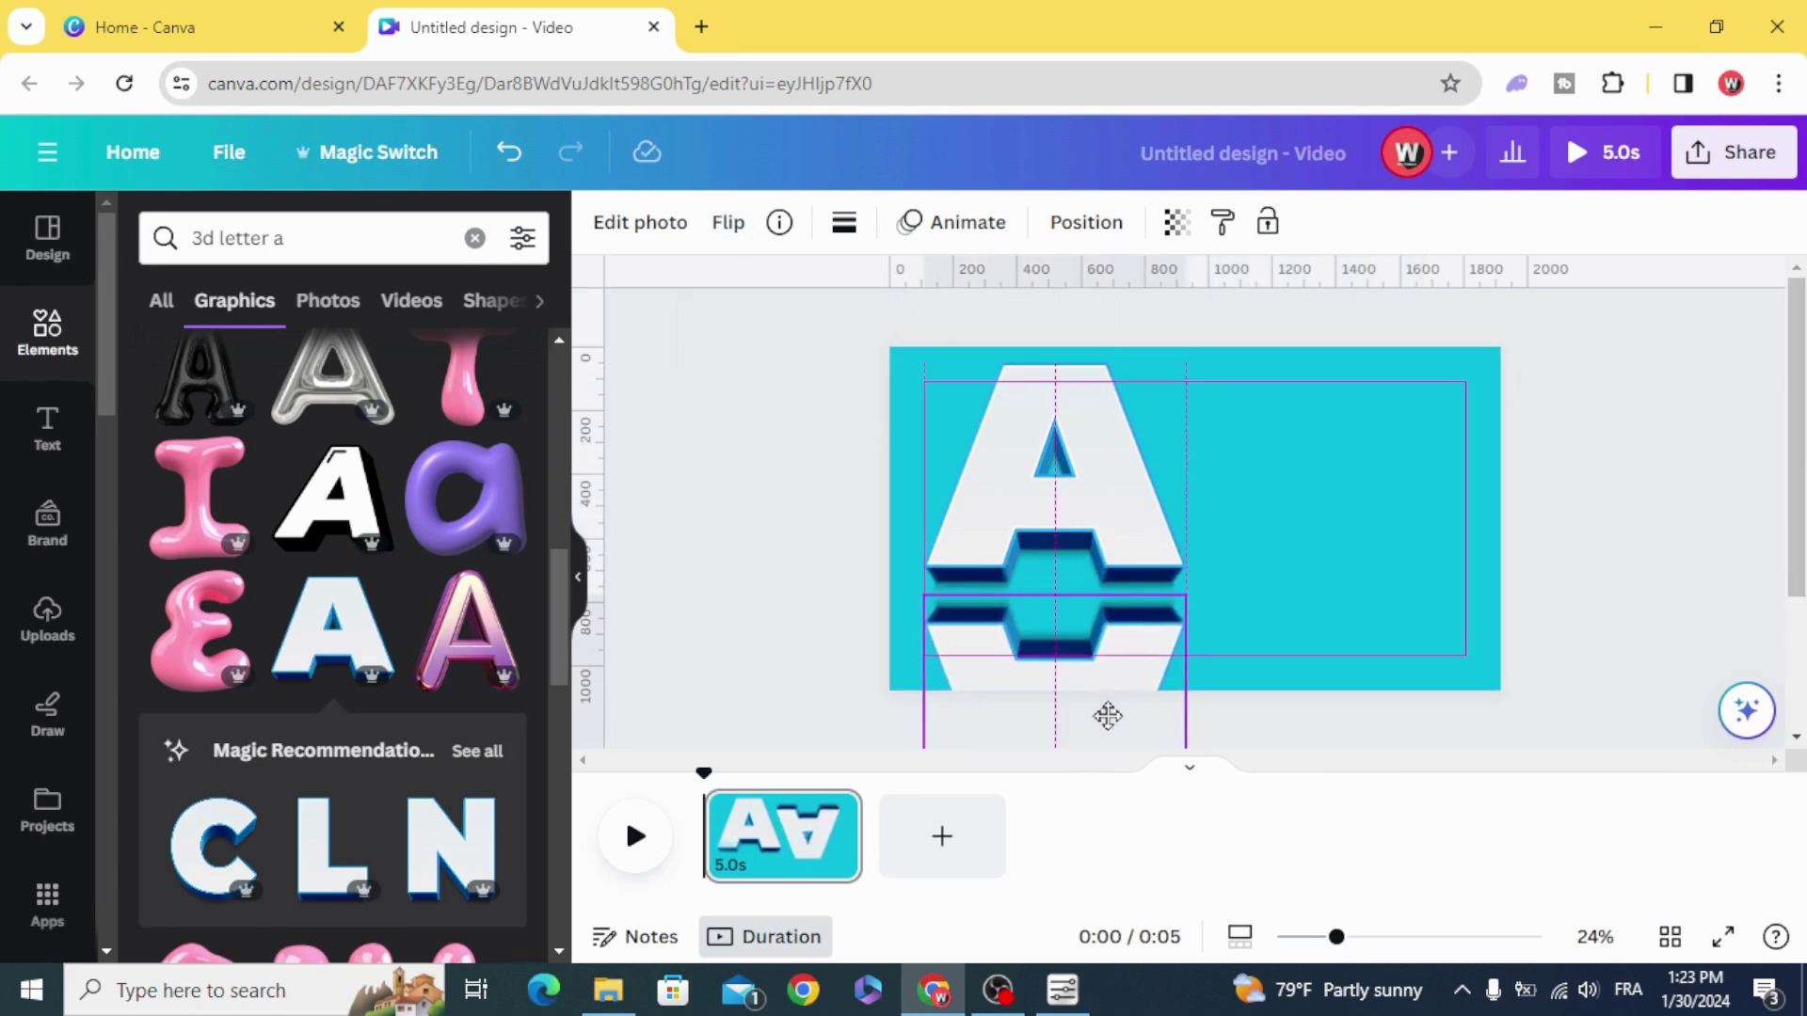
pyautogui.click(791, 645)
pyautogui.click(474, 237)
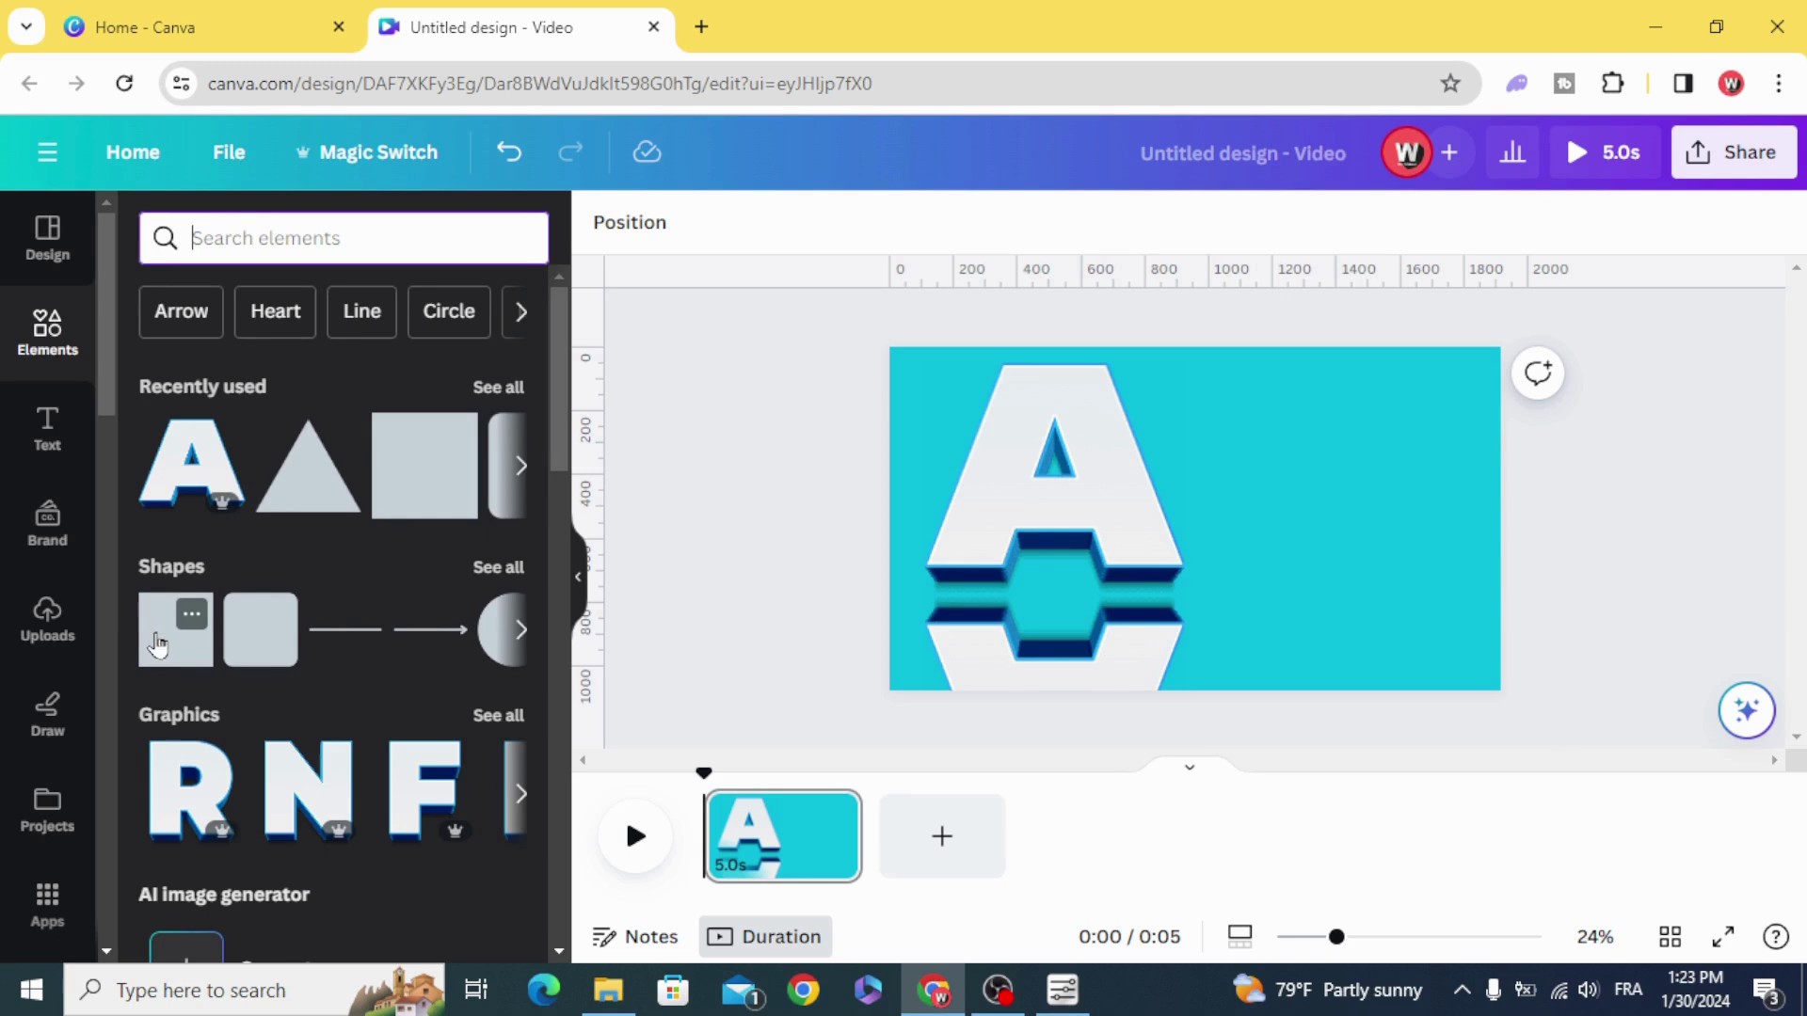
# Add a square right of the letter with a top-to-bottom red-orange gradient fill.
pyautogui.click(156, 644)
pyautogui.click(867, 524)
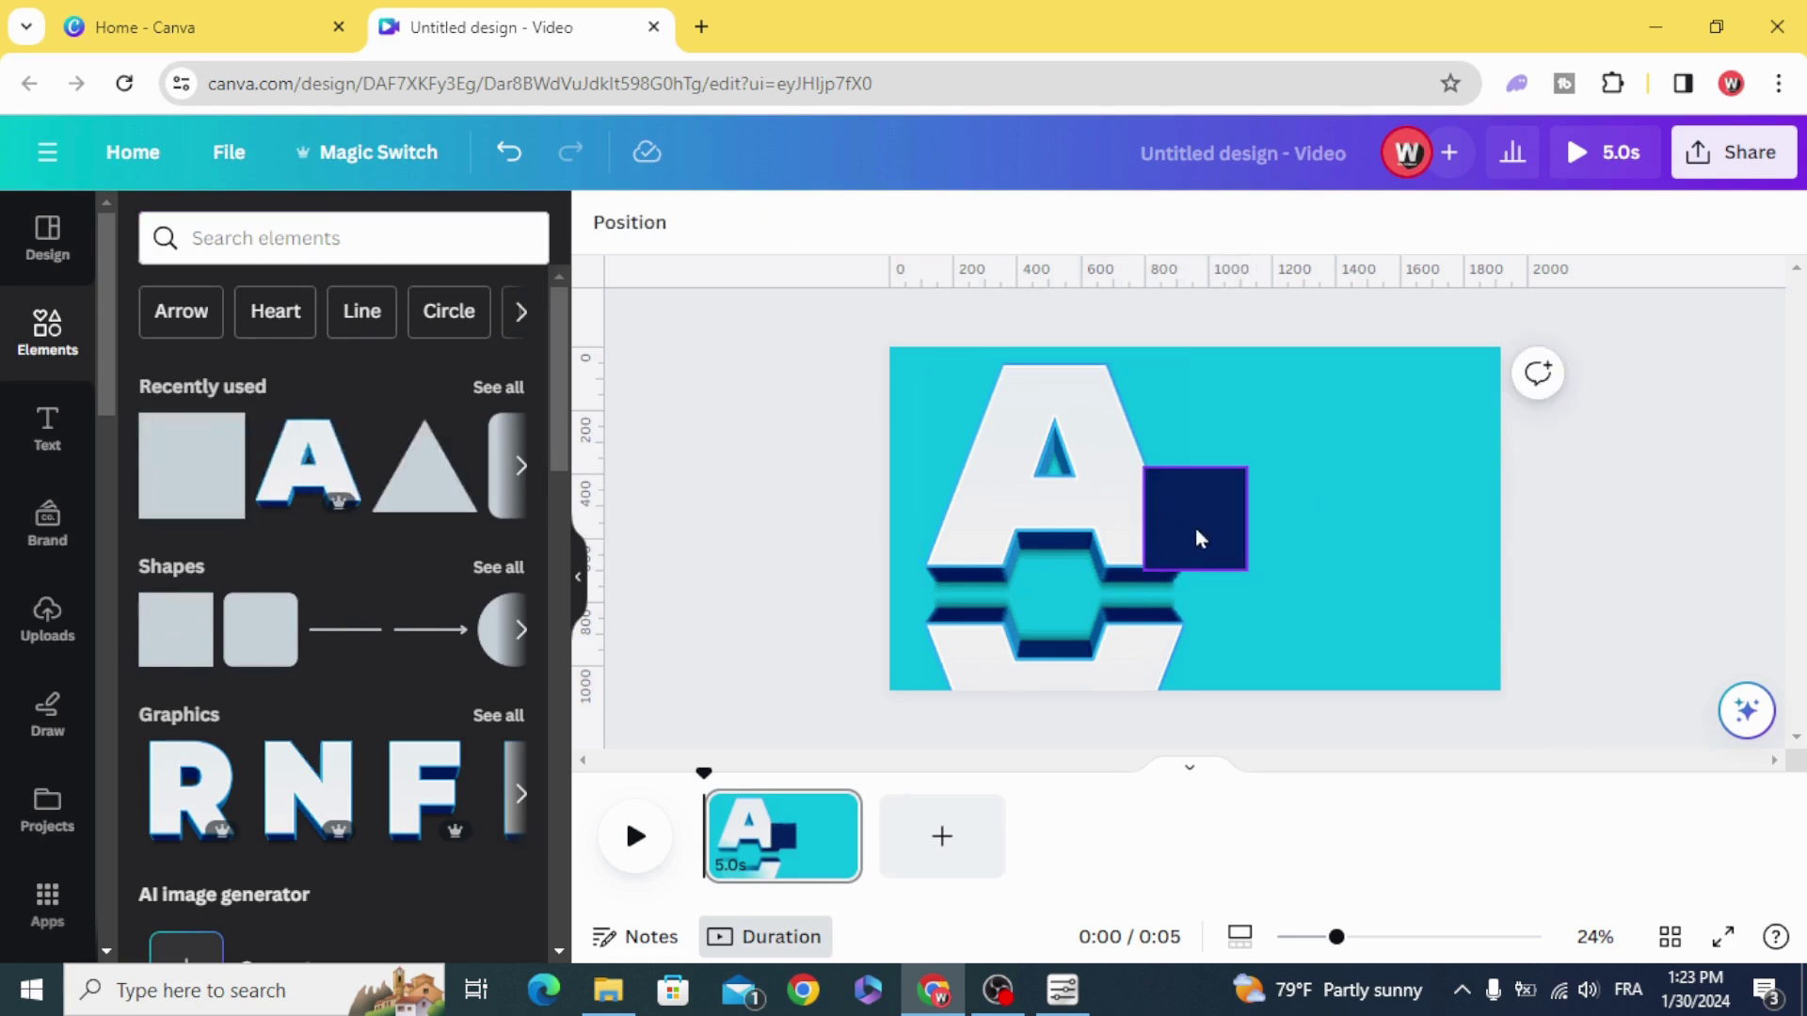
pyautogui.moveTo(1142, 530); pyautogui.dragTo(1232, 583)
pyautogui.click(733, 222)
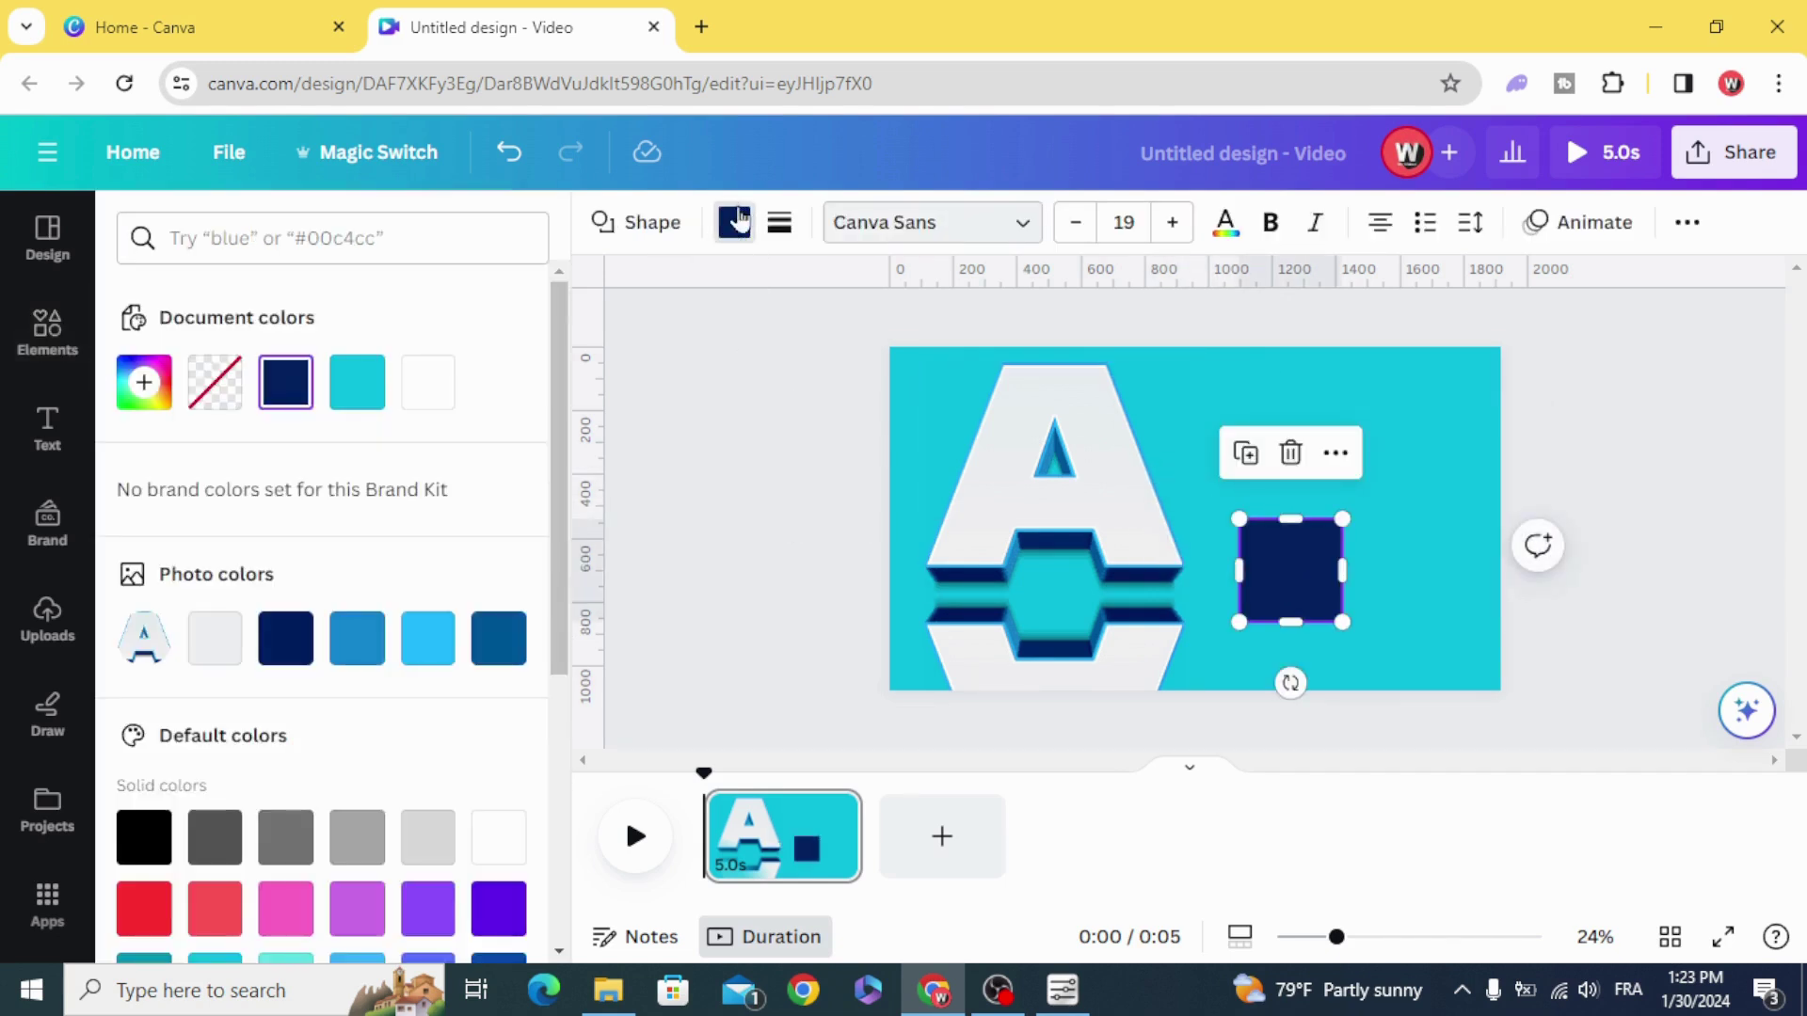
pyautogui.scroll(-3, 311, 522)
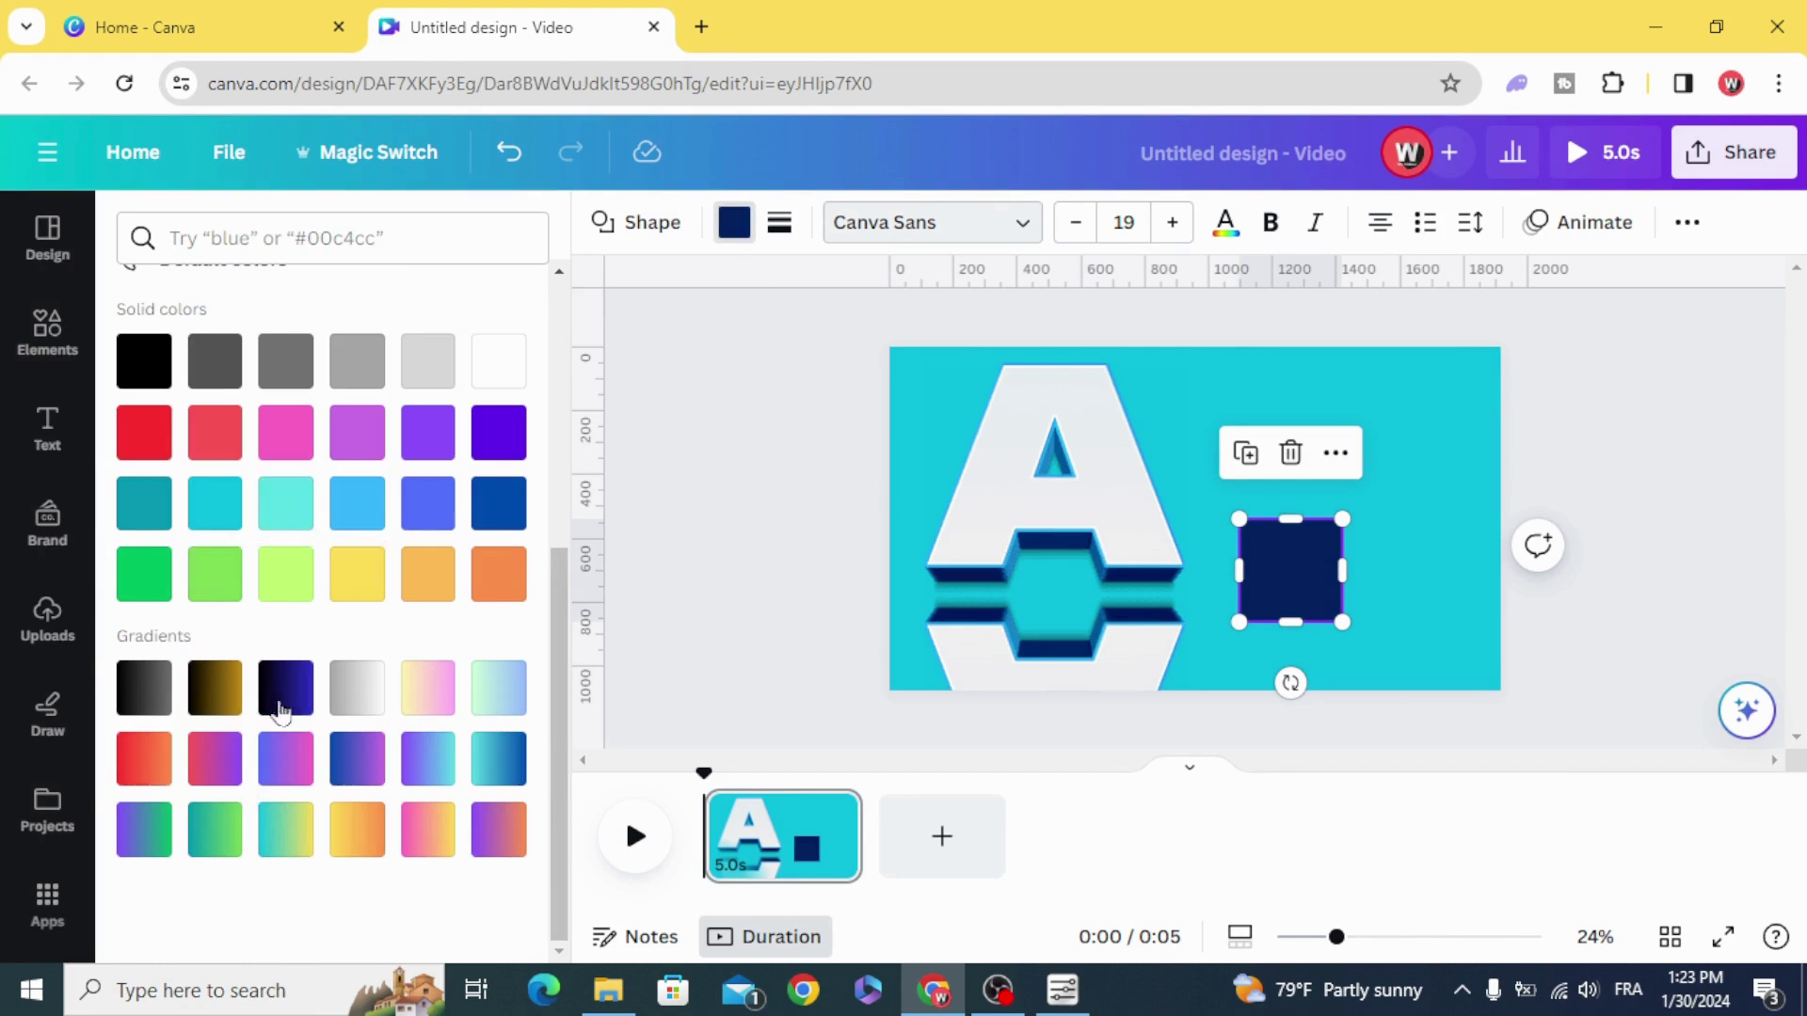
pyautogui.click(141, 741)
pyautogui.scroll(3, 149, 693)
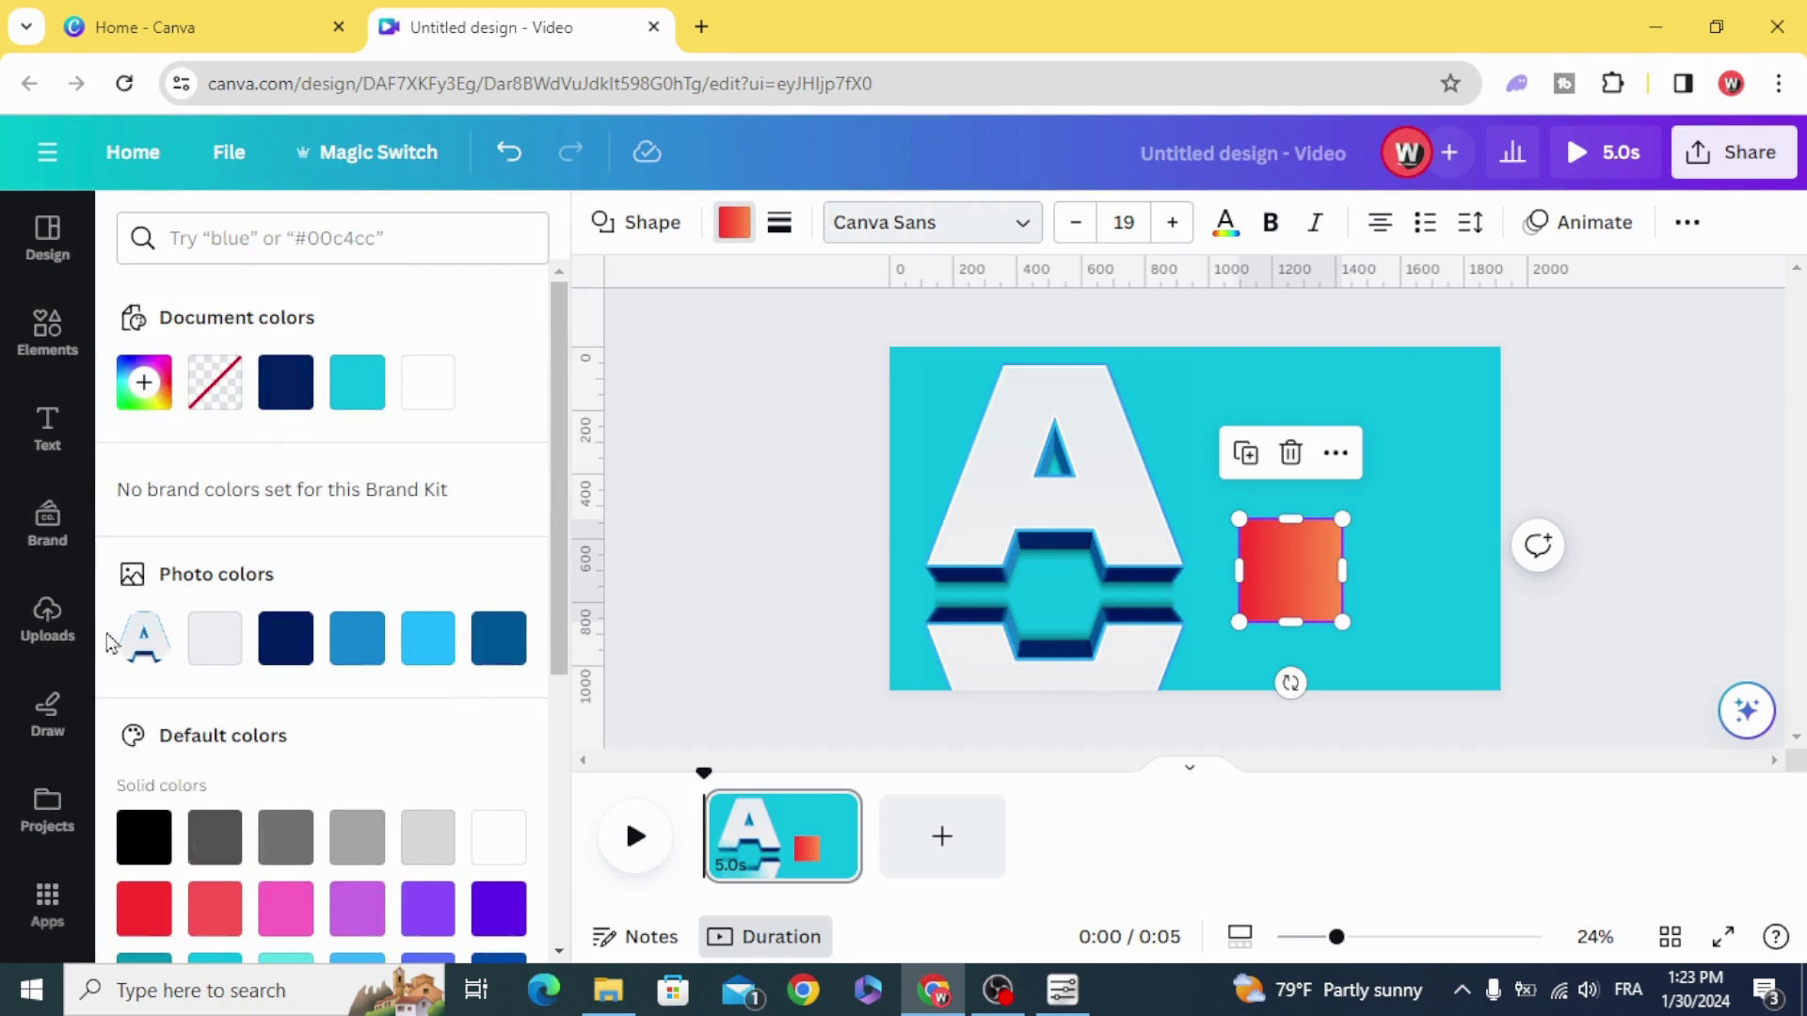
pyautogui.click(141, 381)
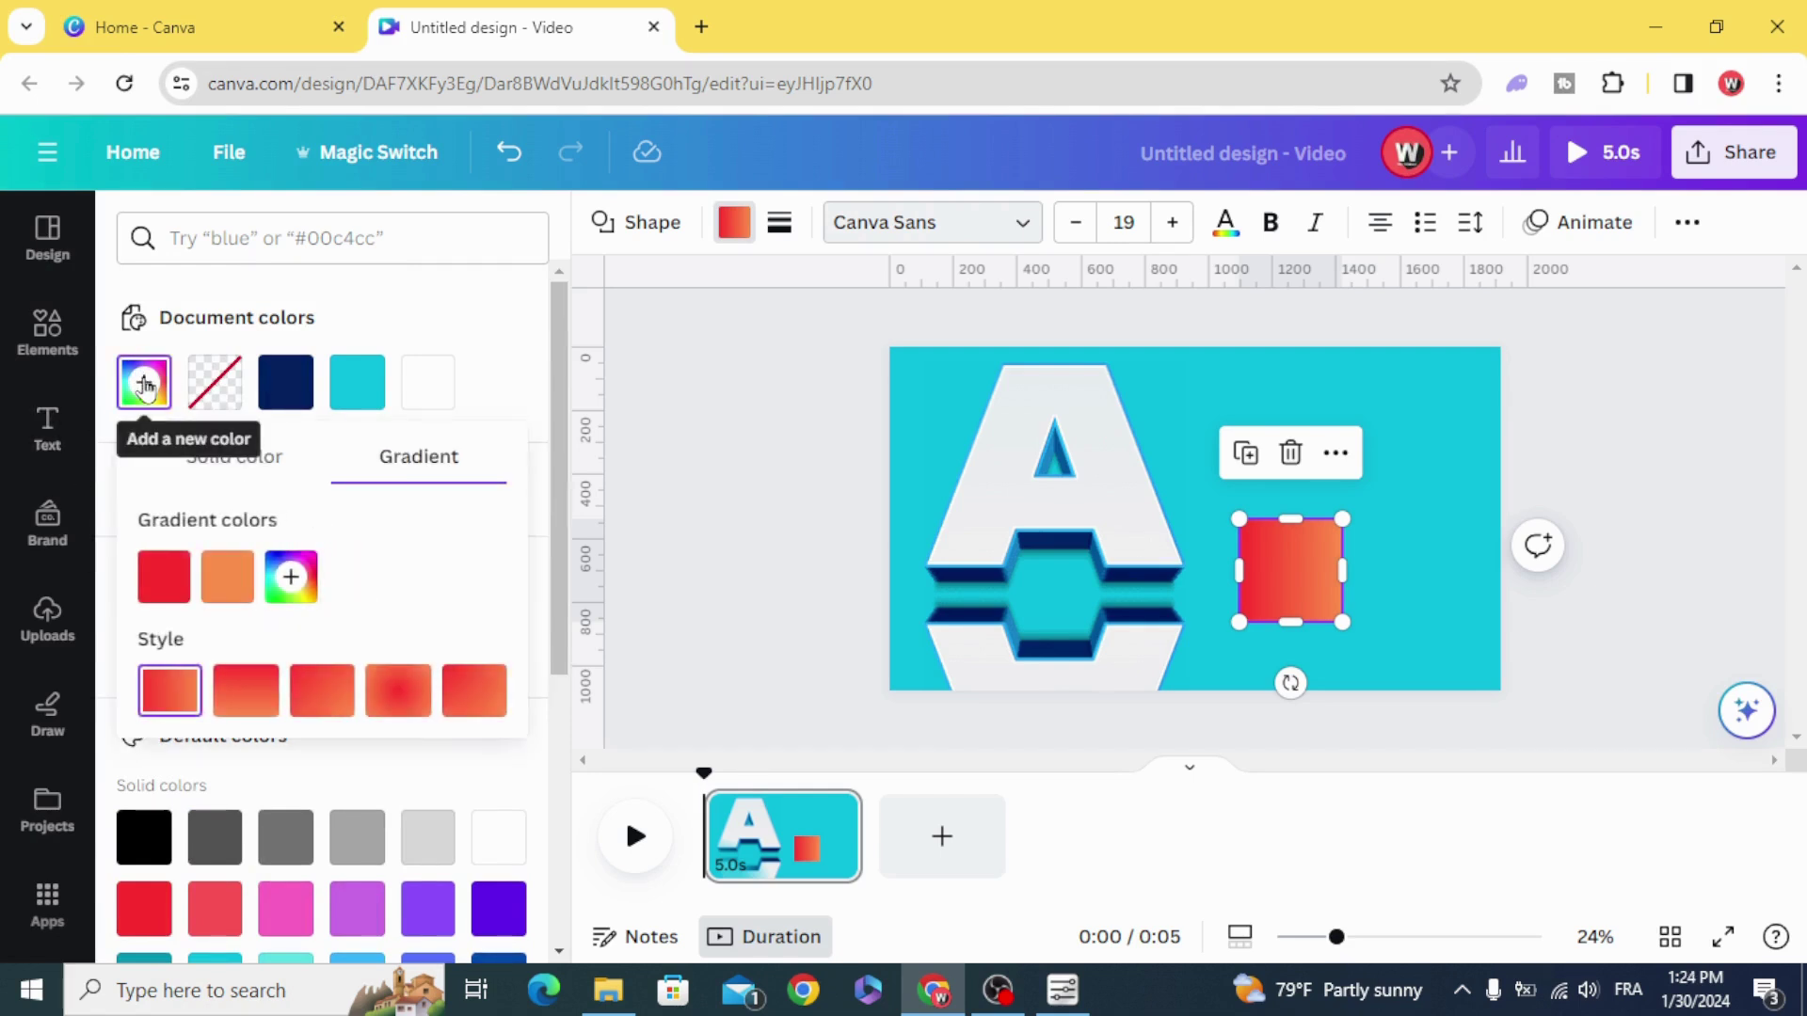
pyautogui.click(243, 692)
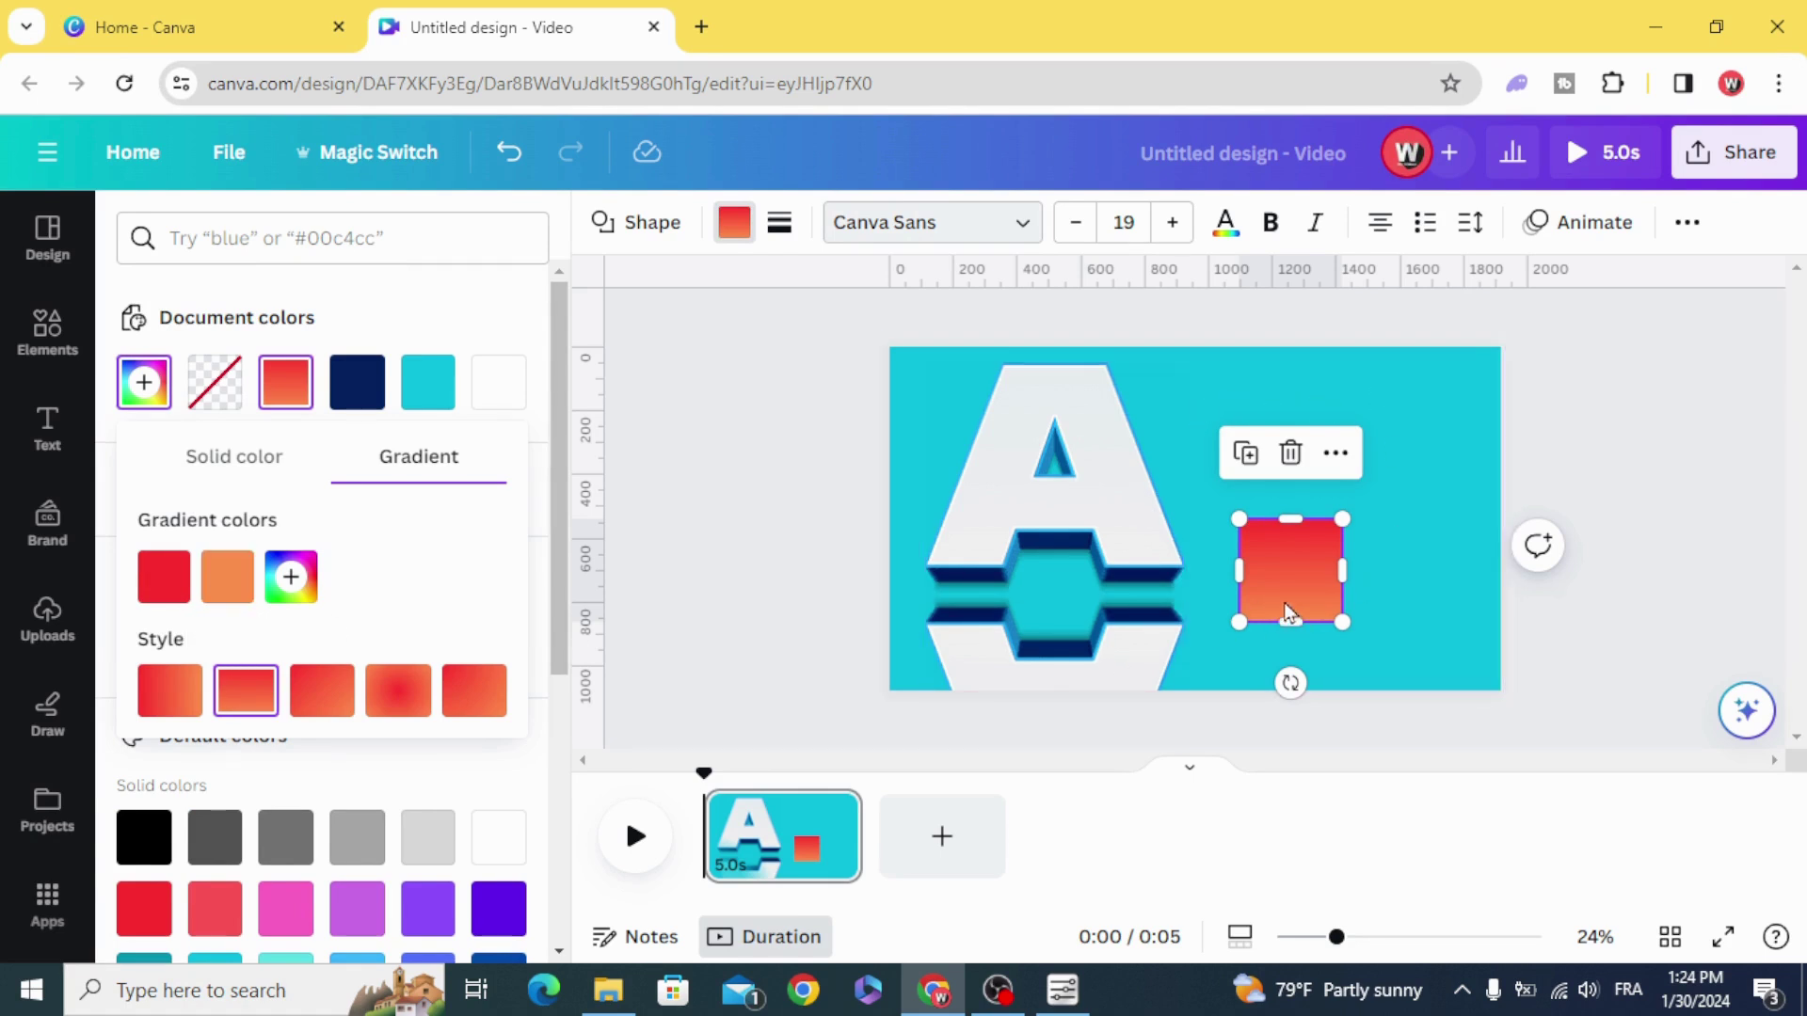
# Set the gradient's second colour to the background cyan and fade red to transparent.
pyautogui.click(225, 578)
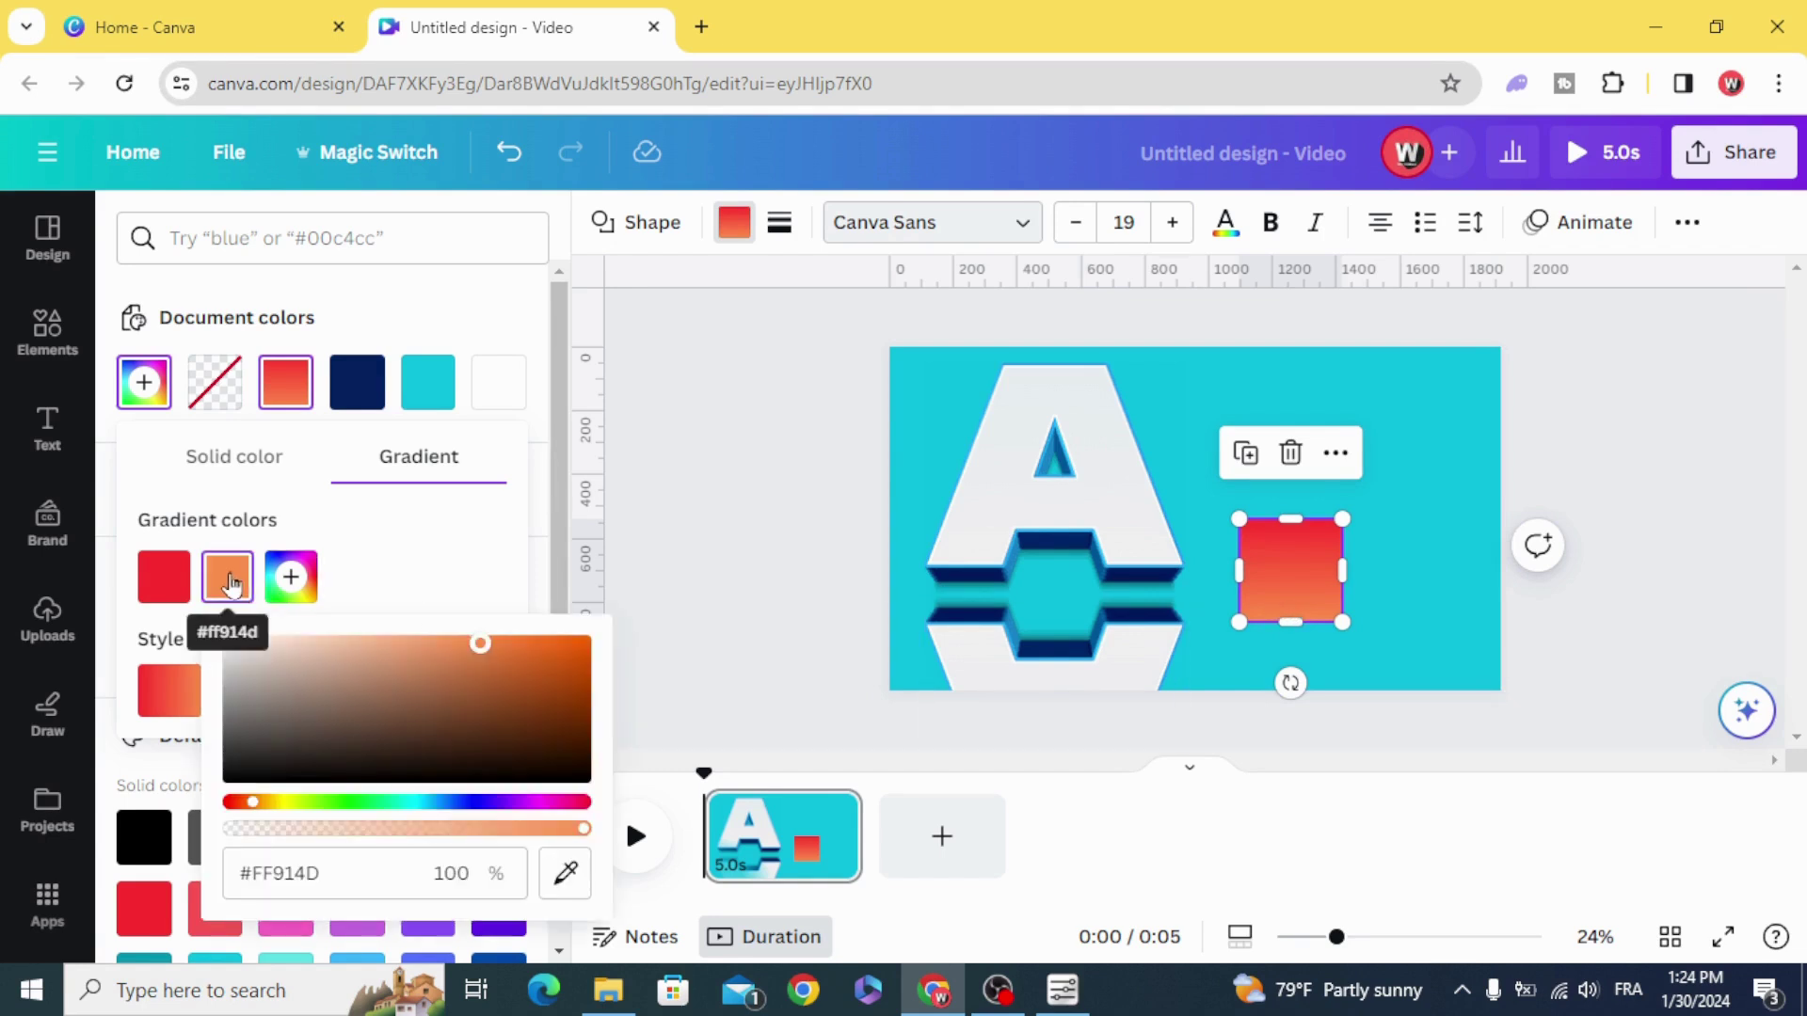
pyautogui.click(565, 876)
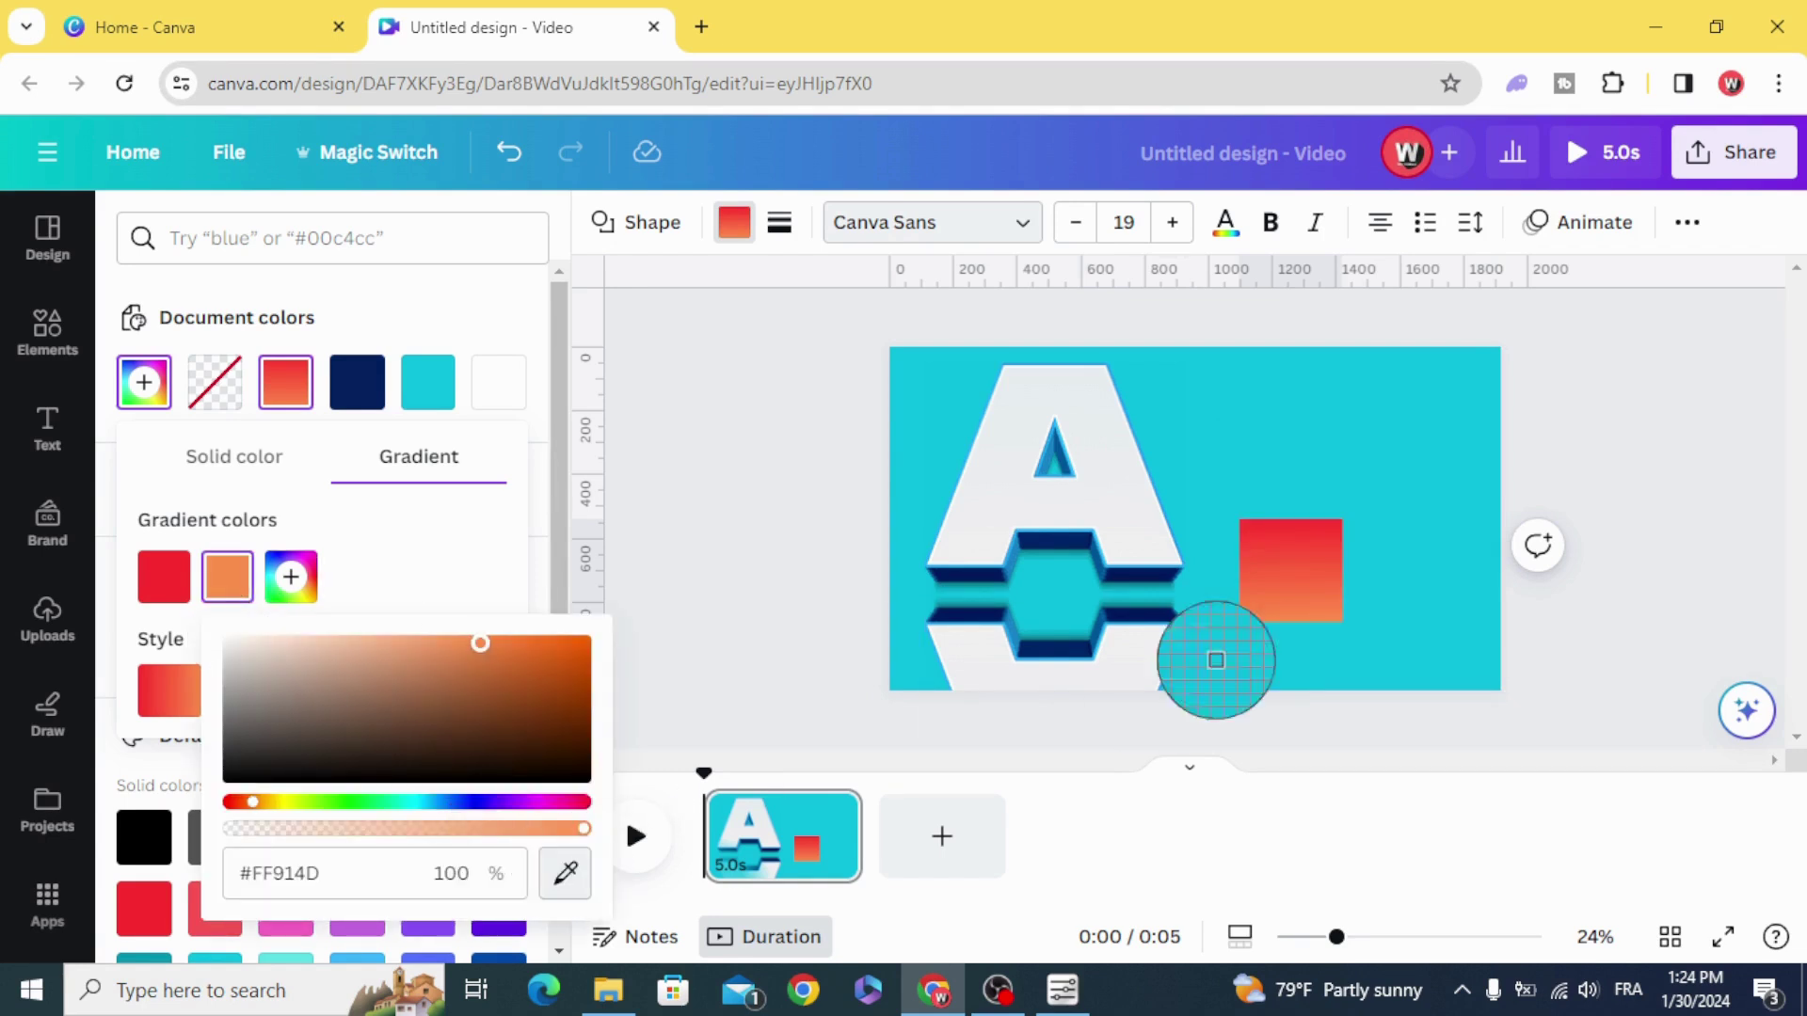
pyautogui.click(1425, 550)
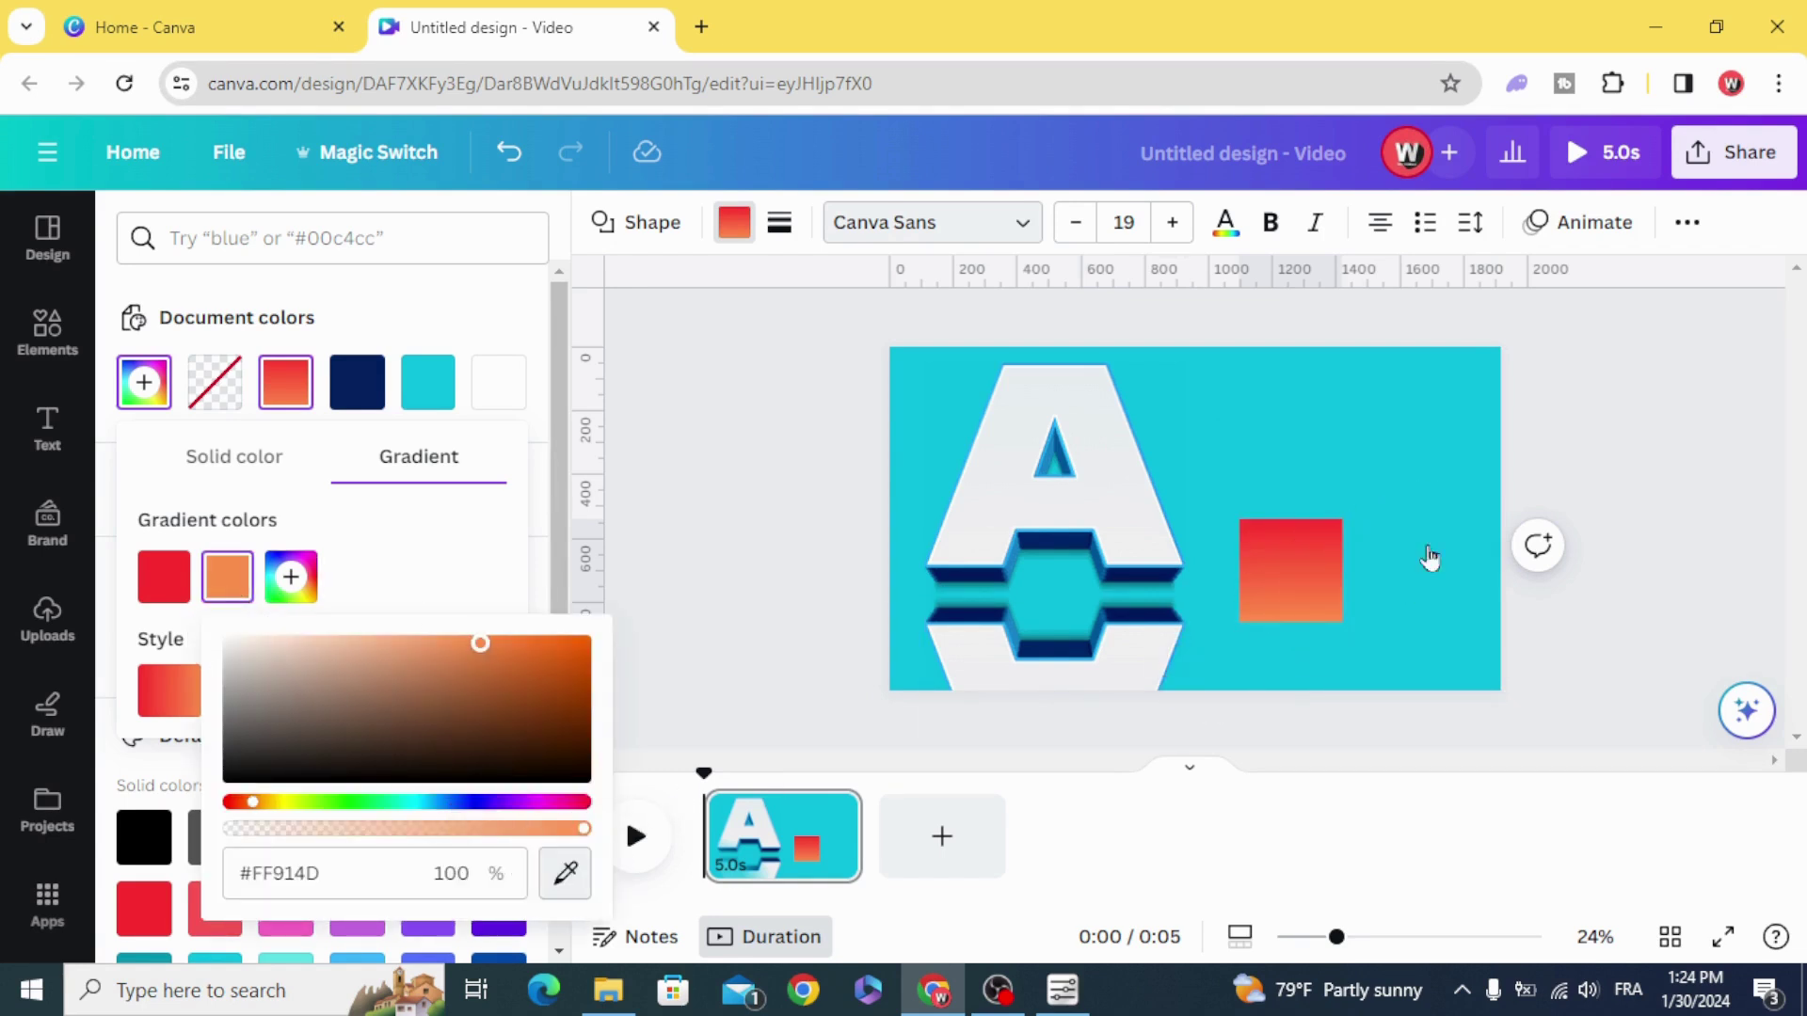
pyautogui.click(165, 576)
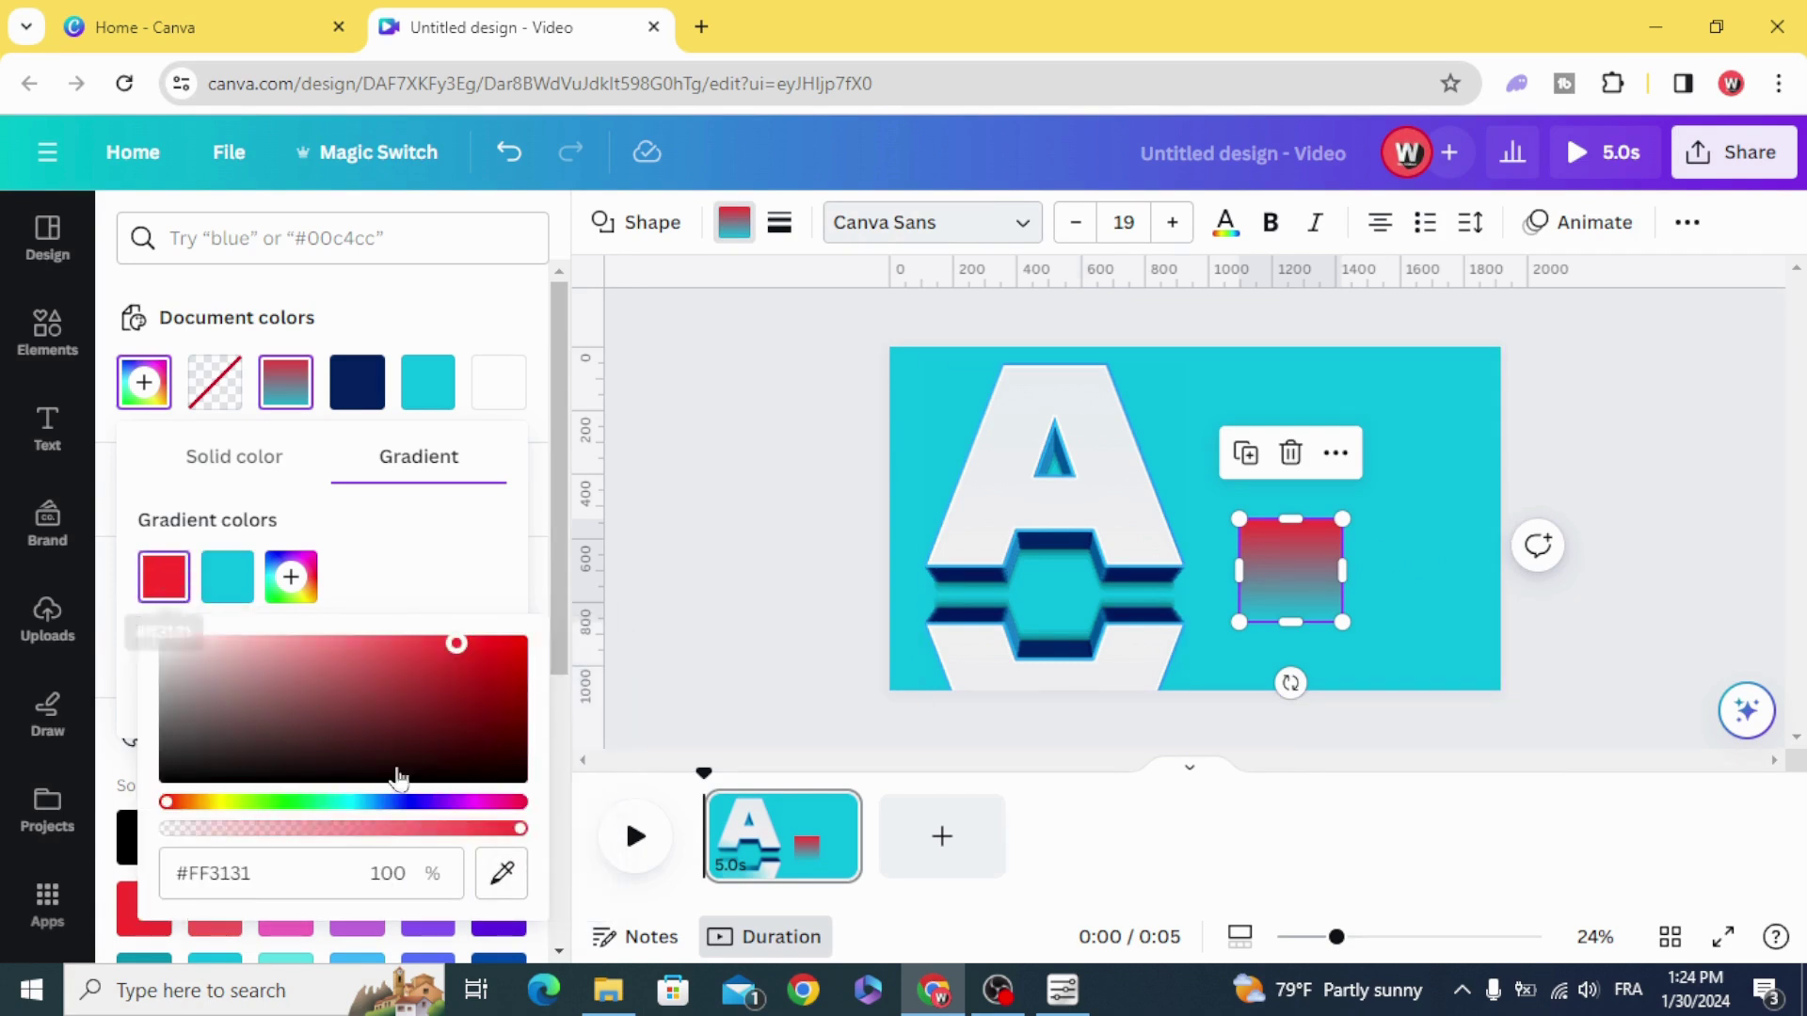
pyautogui.moveTo(519, 827); pyautogui.dragTo(165, 835)
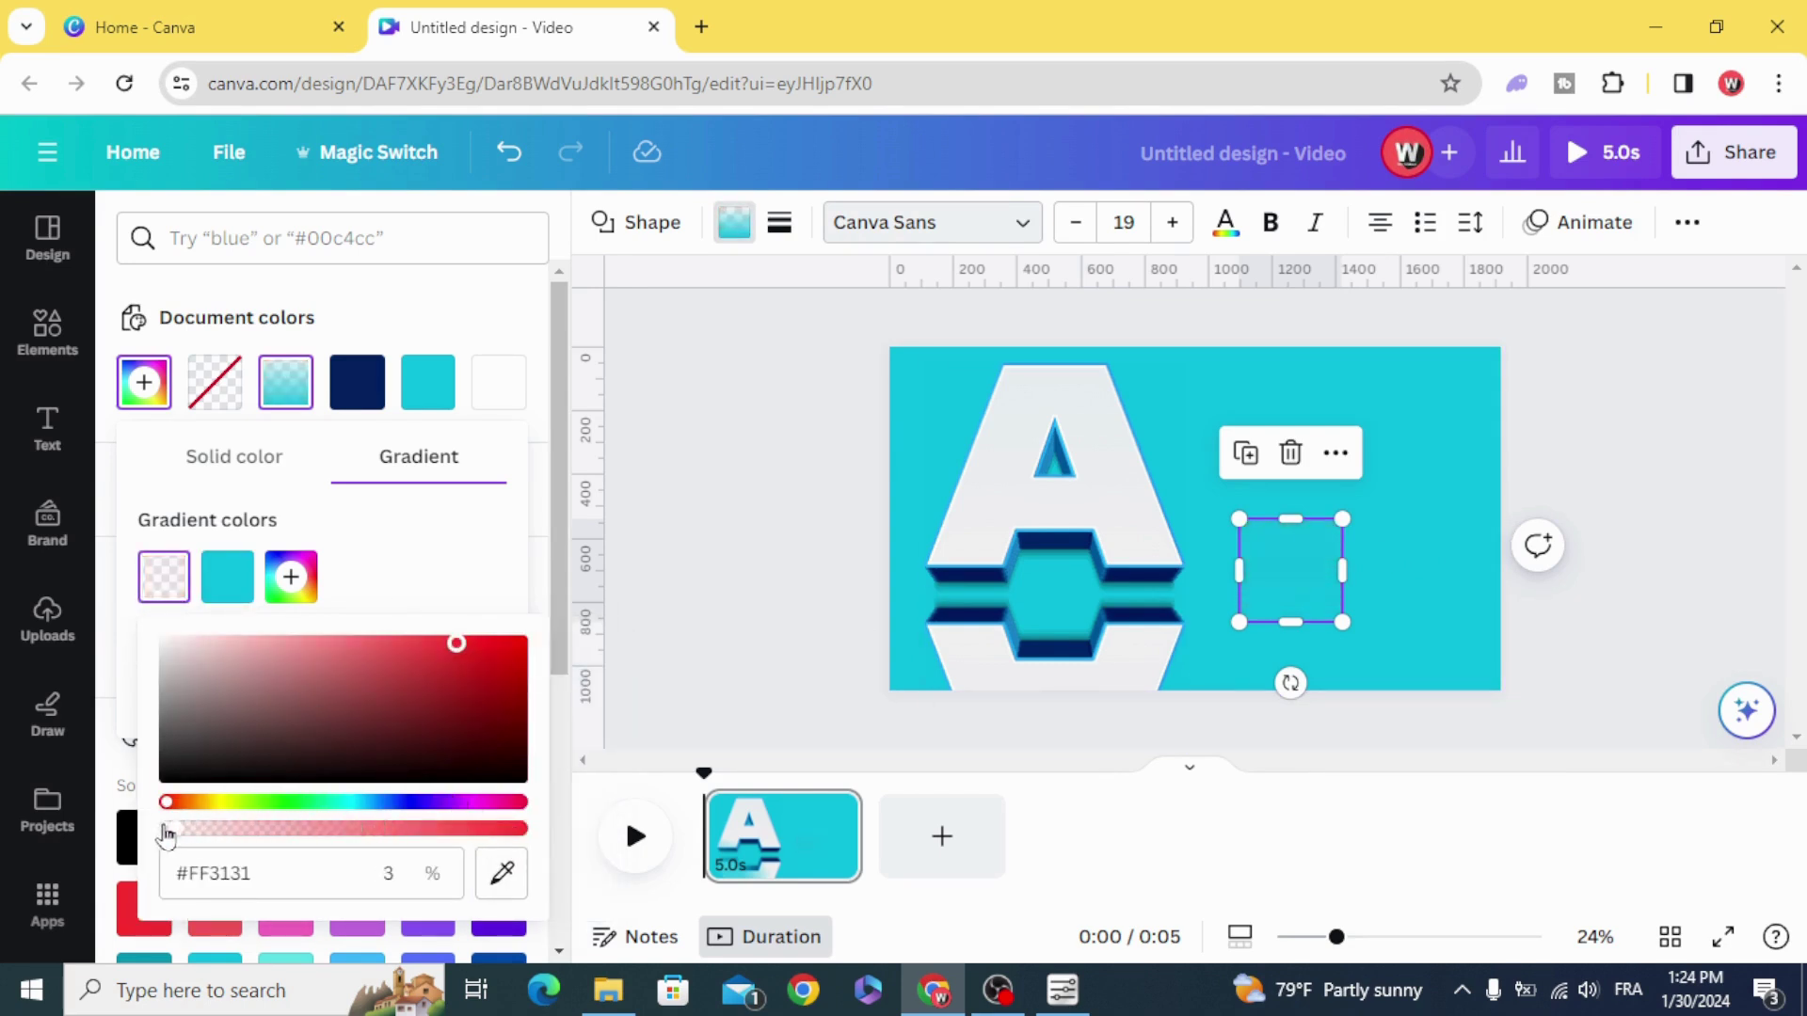
# Move the gradient strip to the lower left and centre it over the reflected A.
pyautogui.click(801, 530)
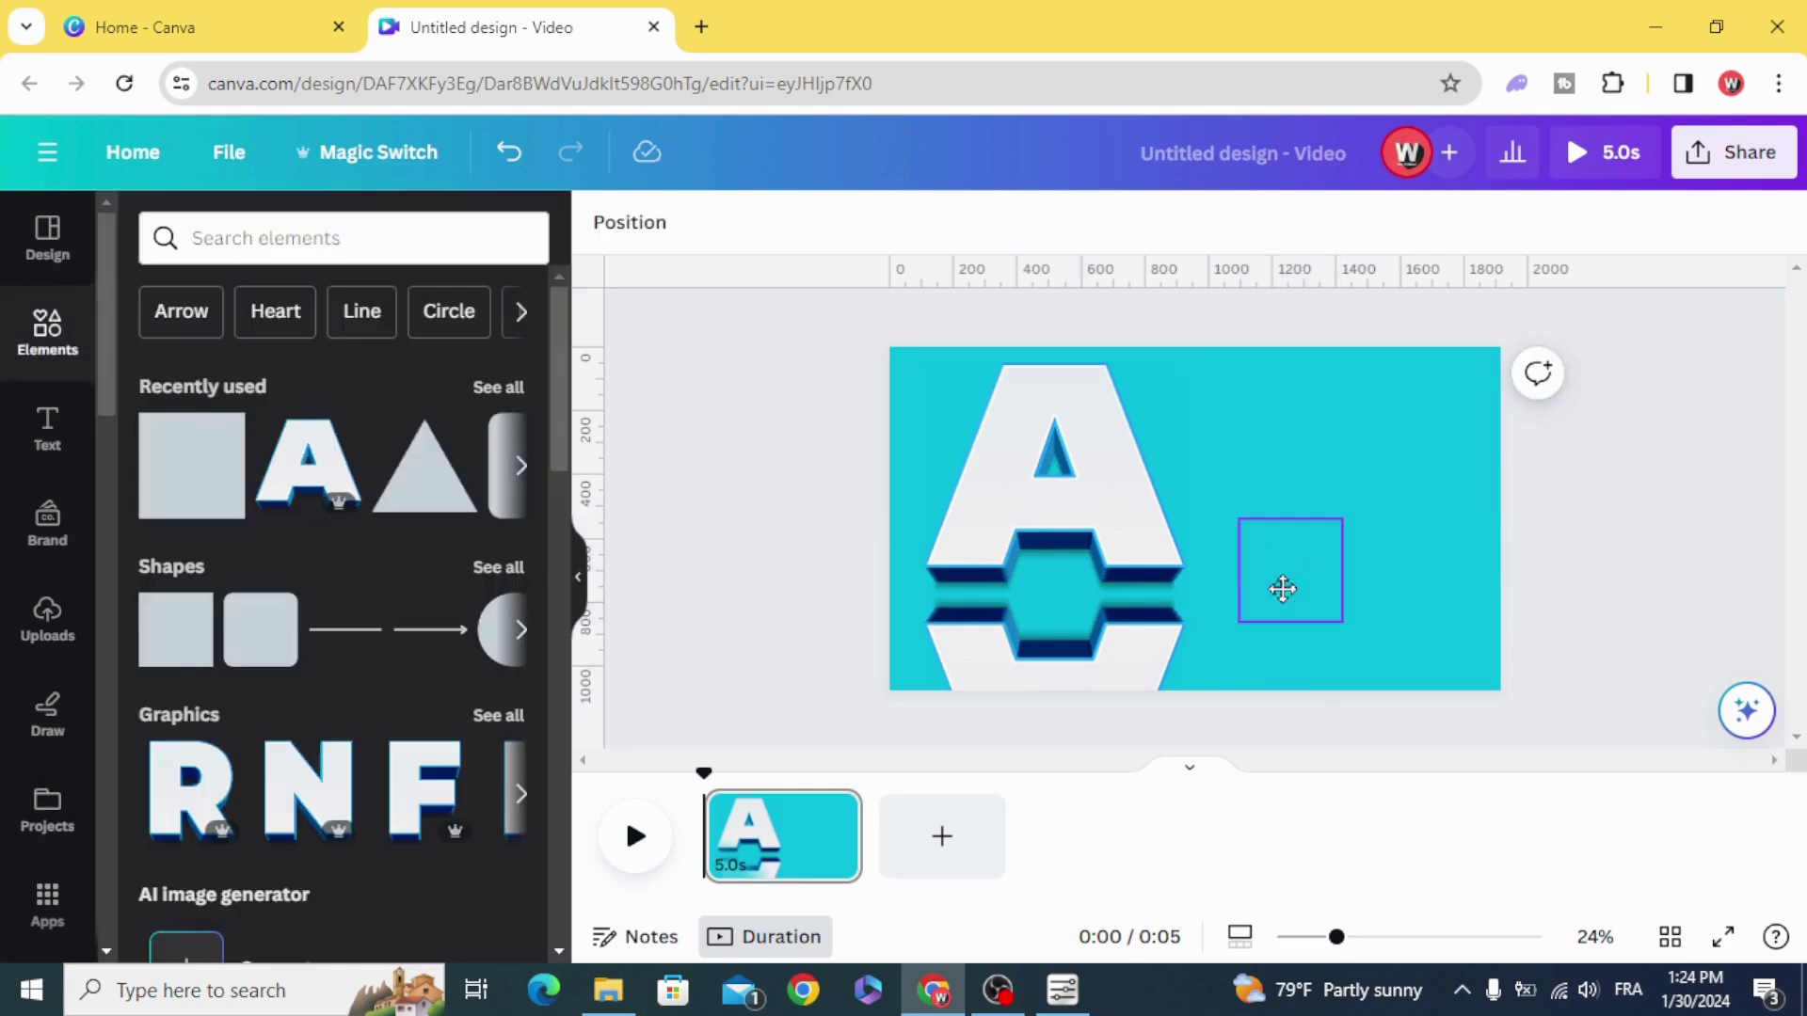
pyautogui.moveTo(1278, 589)
pyautogui.mouseDown()
pyautogui.moveTo(949, 631)
pyautogui.moveTo(1222, 653)
pyautogui.mouseUp()
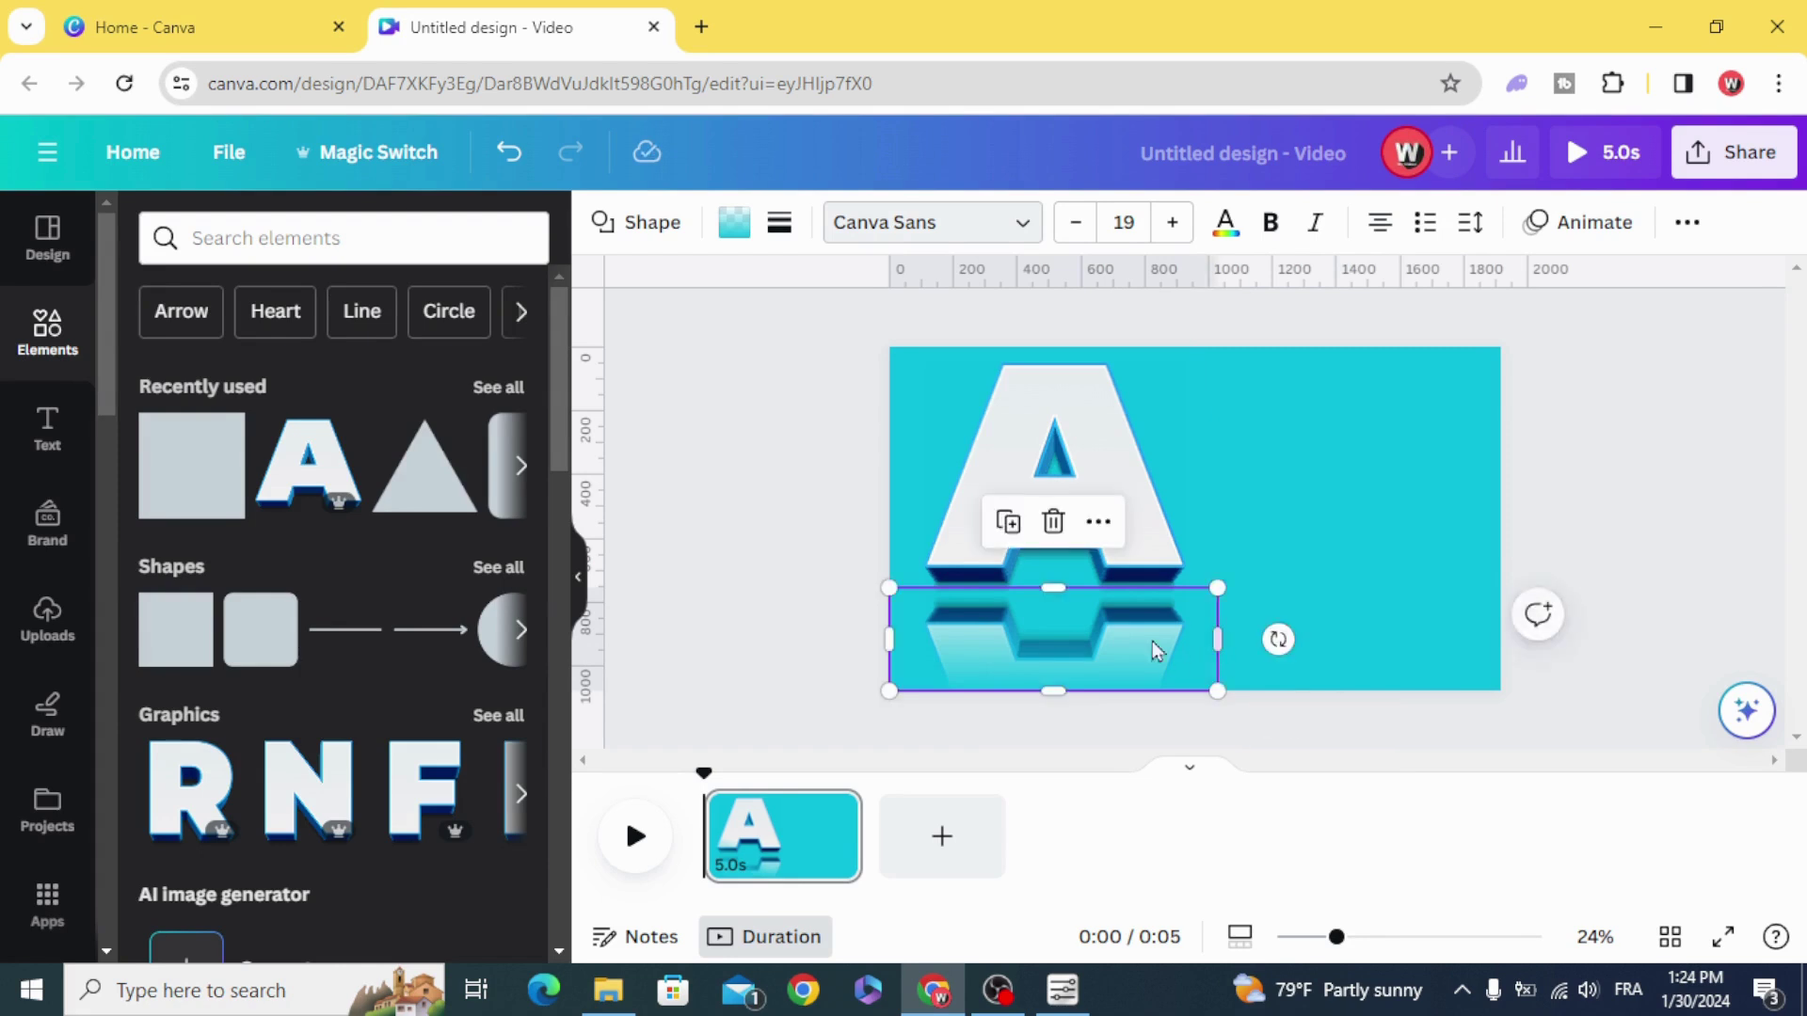
pyautogui.moveTo(1019, 644); pyautogui.dragTo(1012, 635)
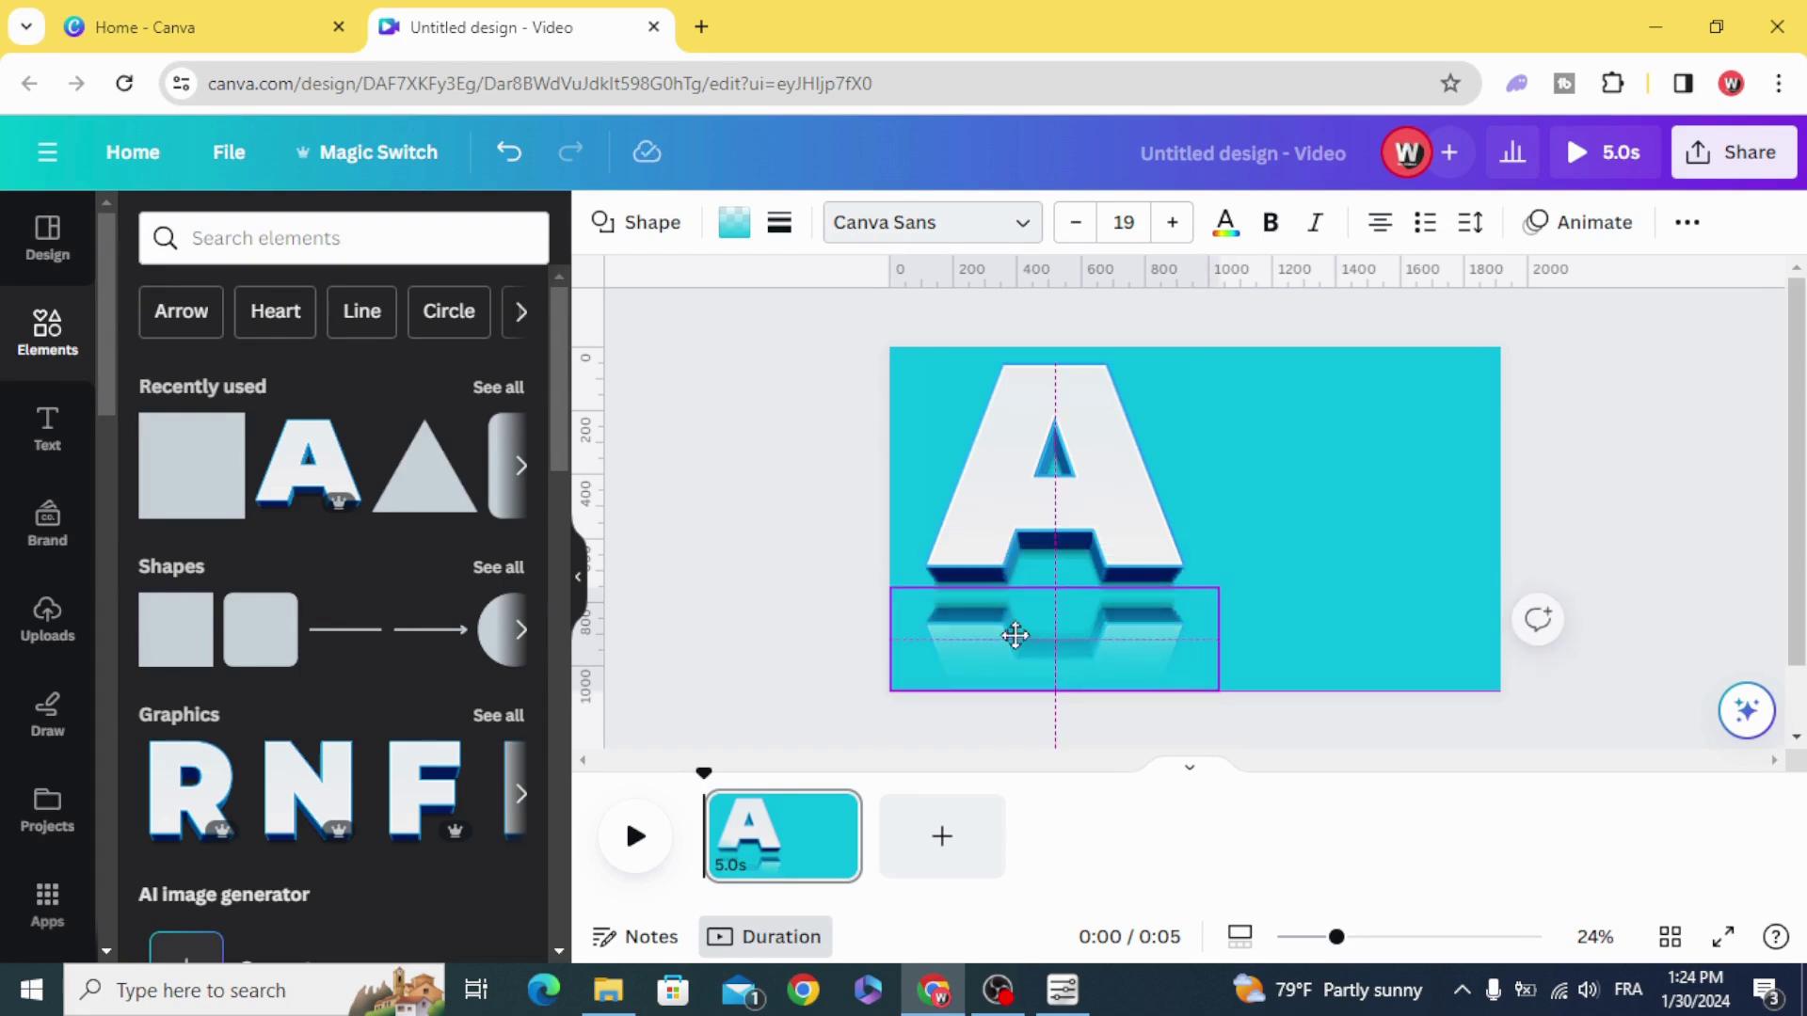
pyautogui.click(743, 637)
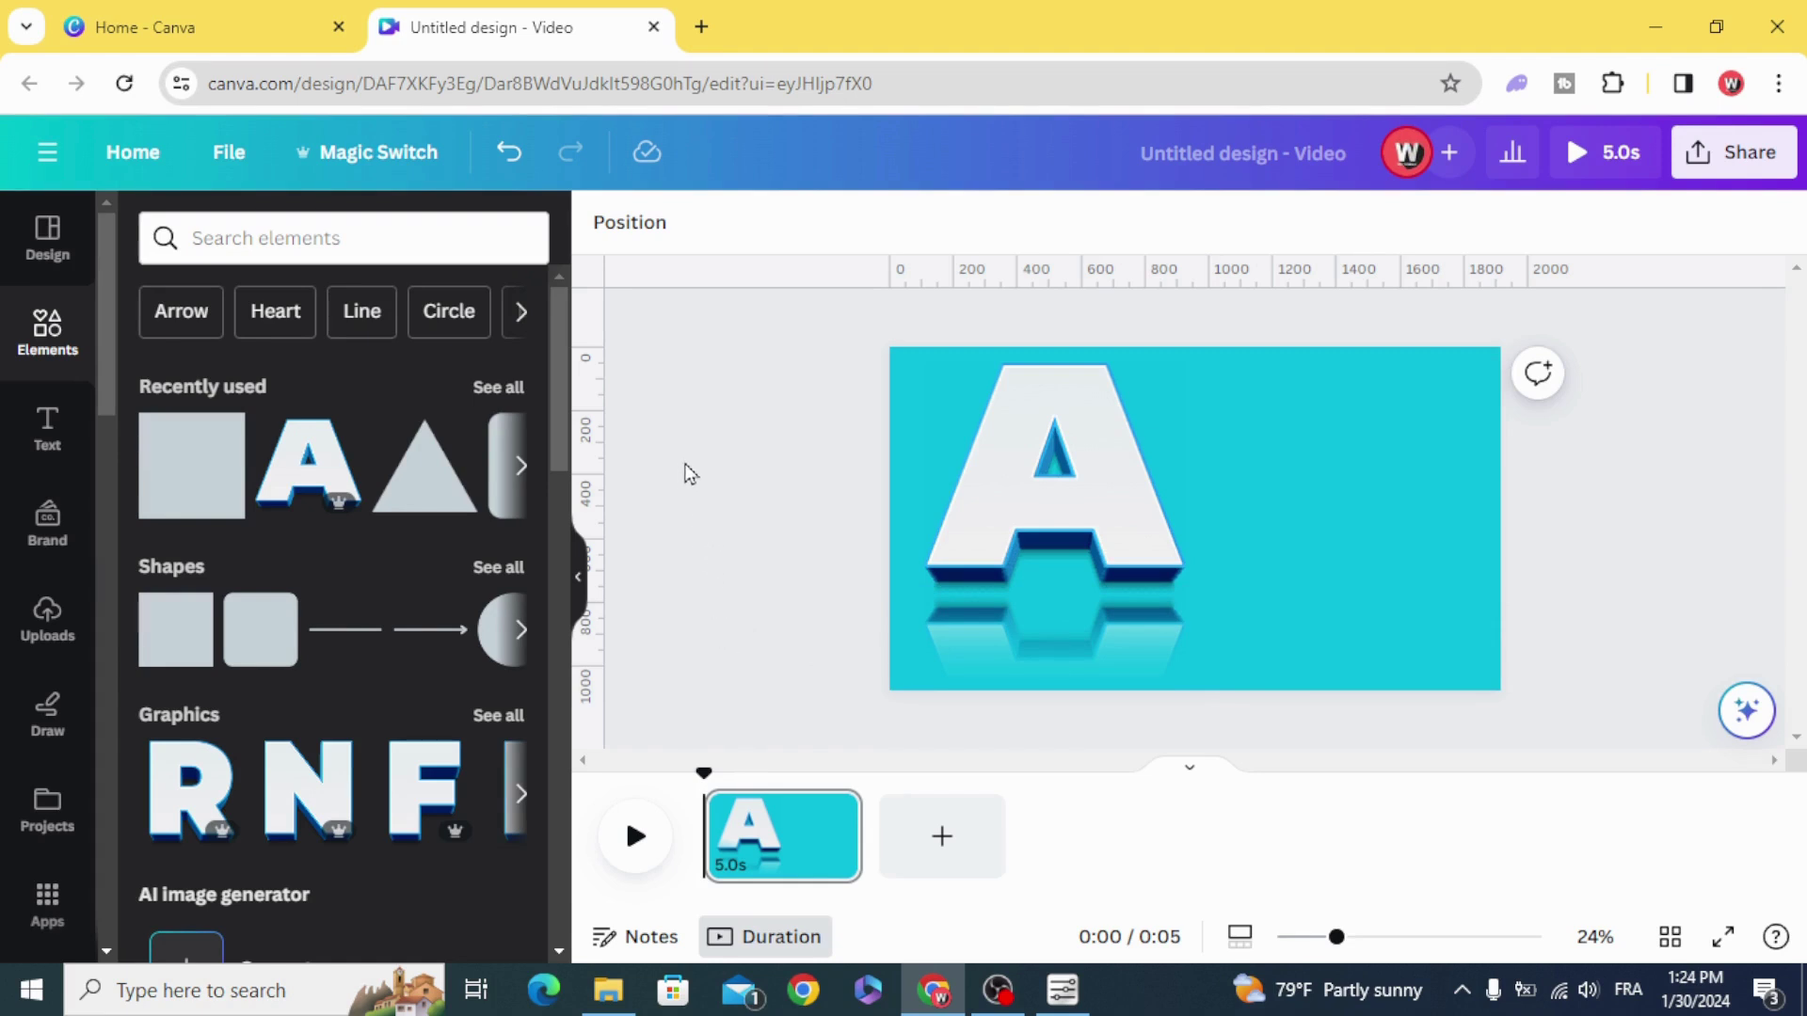
# Add a square beside the letter and set its transparency to 0.
pyautogui.click(166, 494)
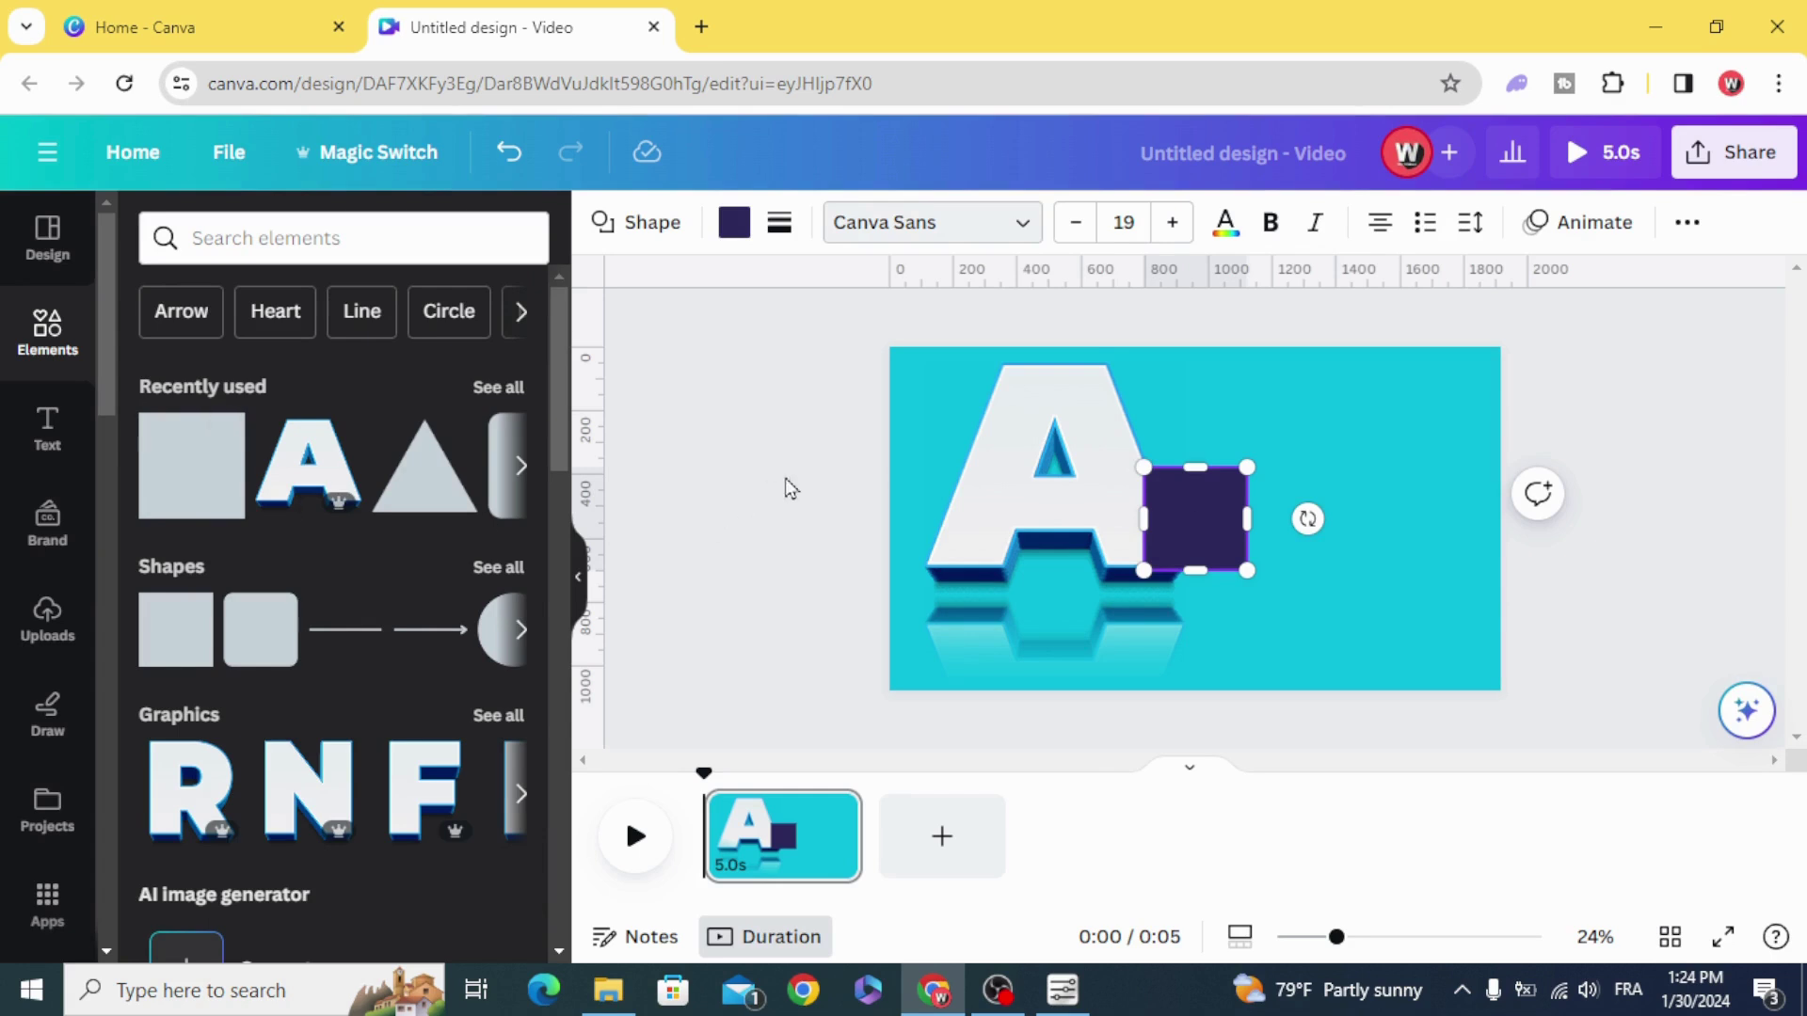
pyautogui.click(1329, 513)
pyautogui.moveTo(1209, 528); pyautogui.dragTo(1201, 537)
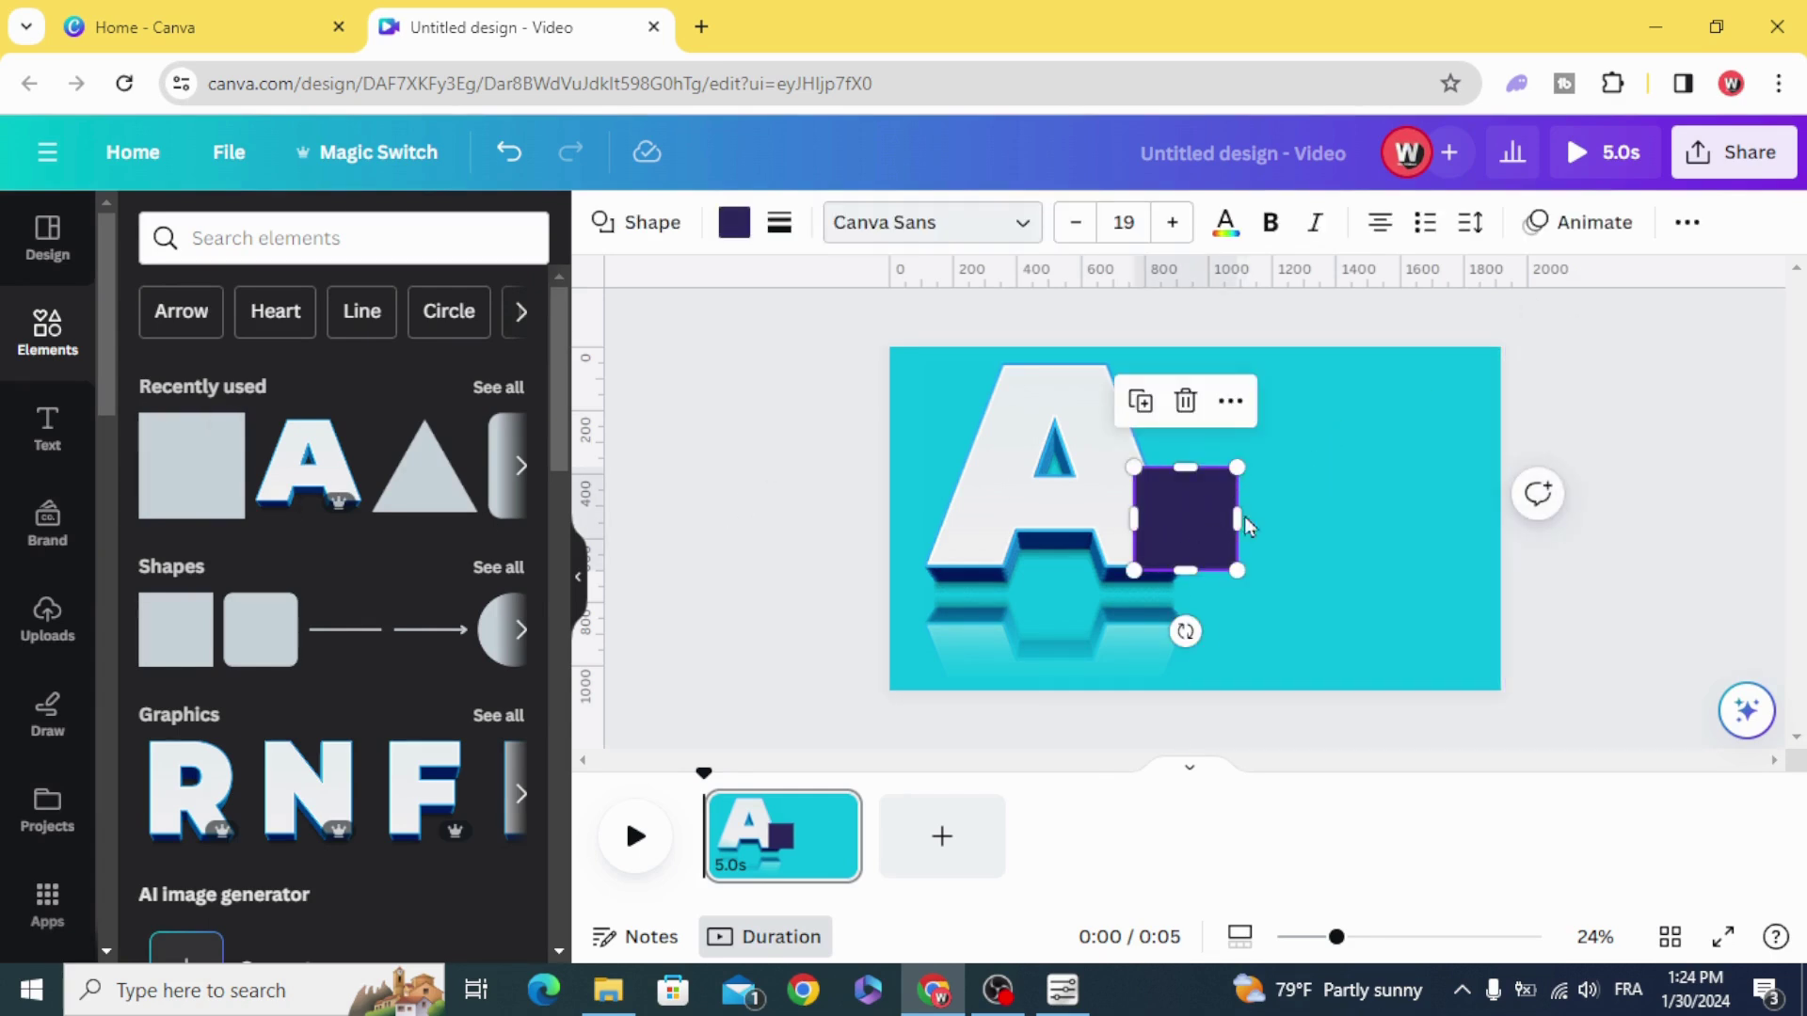
pyautogui.click(1685, 223)
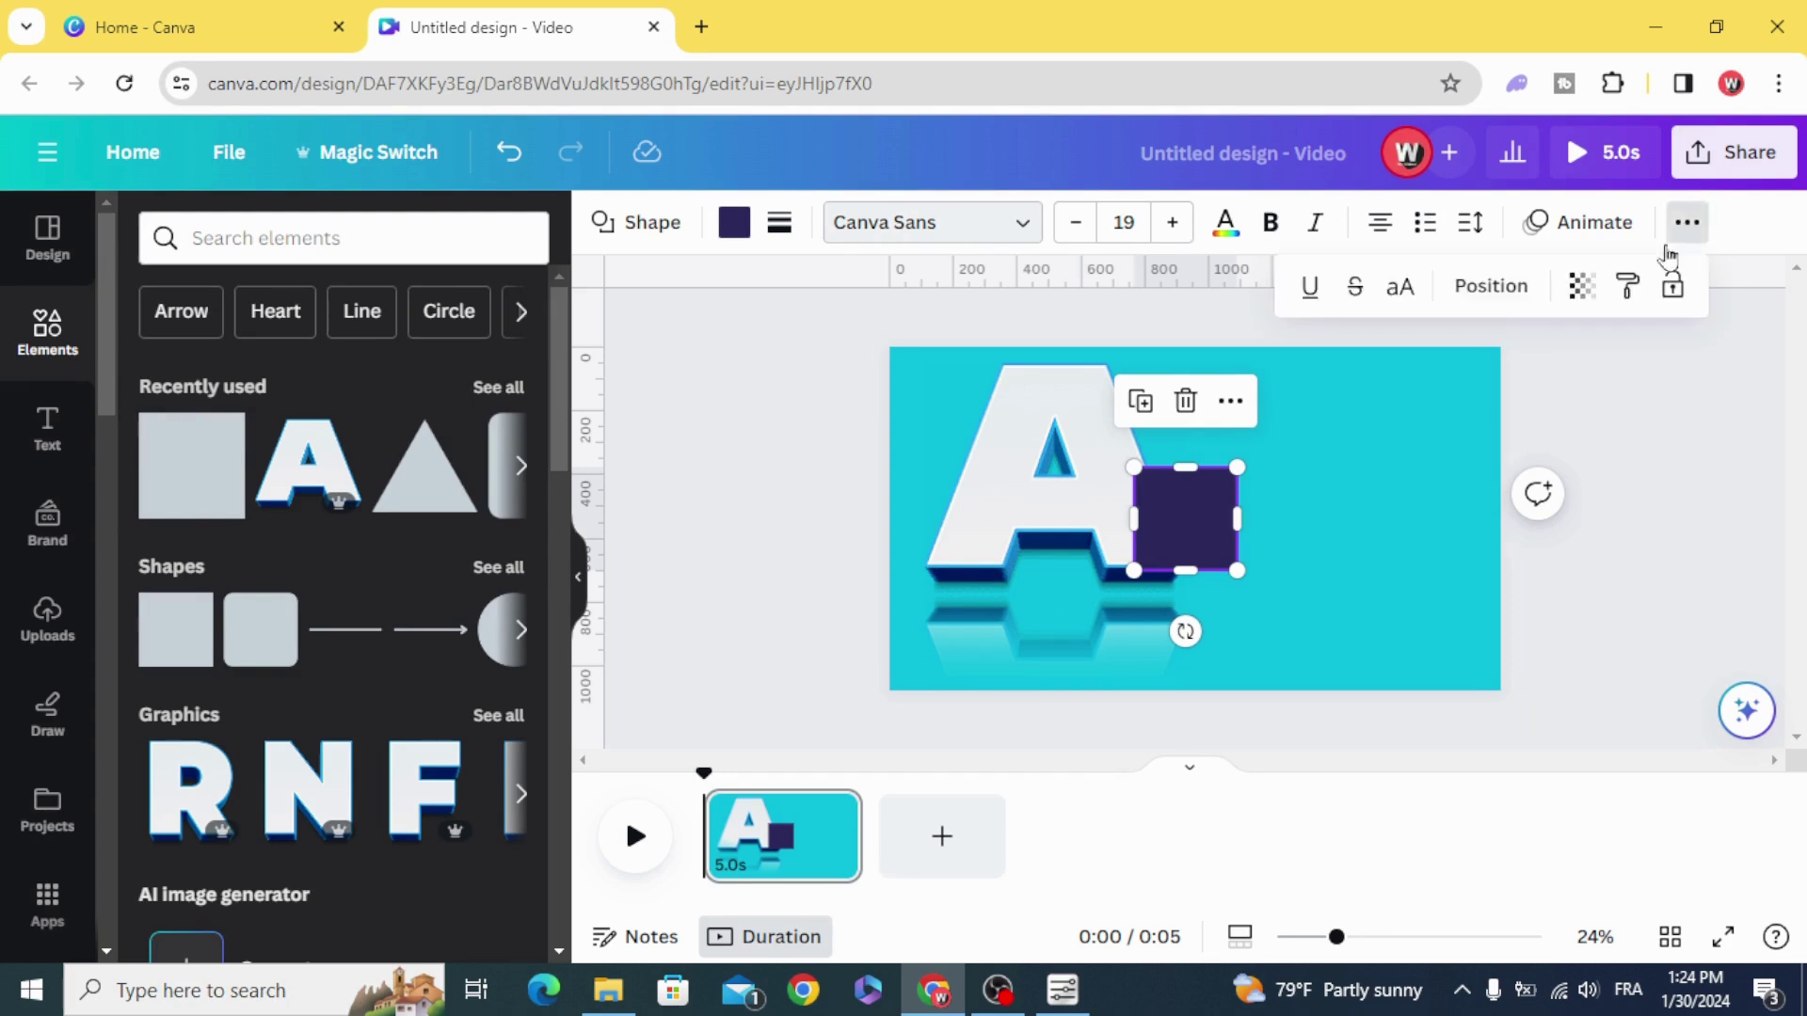
pyautogui.click(1583, 289)
pyautogui.moveTo(1578, 357); pyautogui.dragTo(1258, 455)
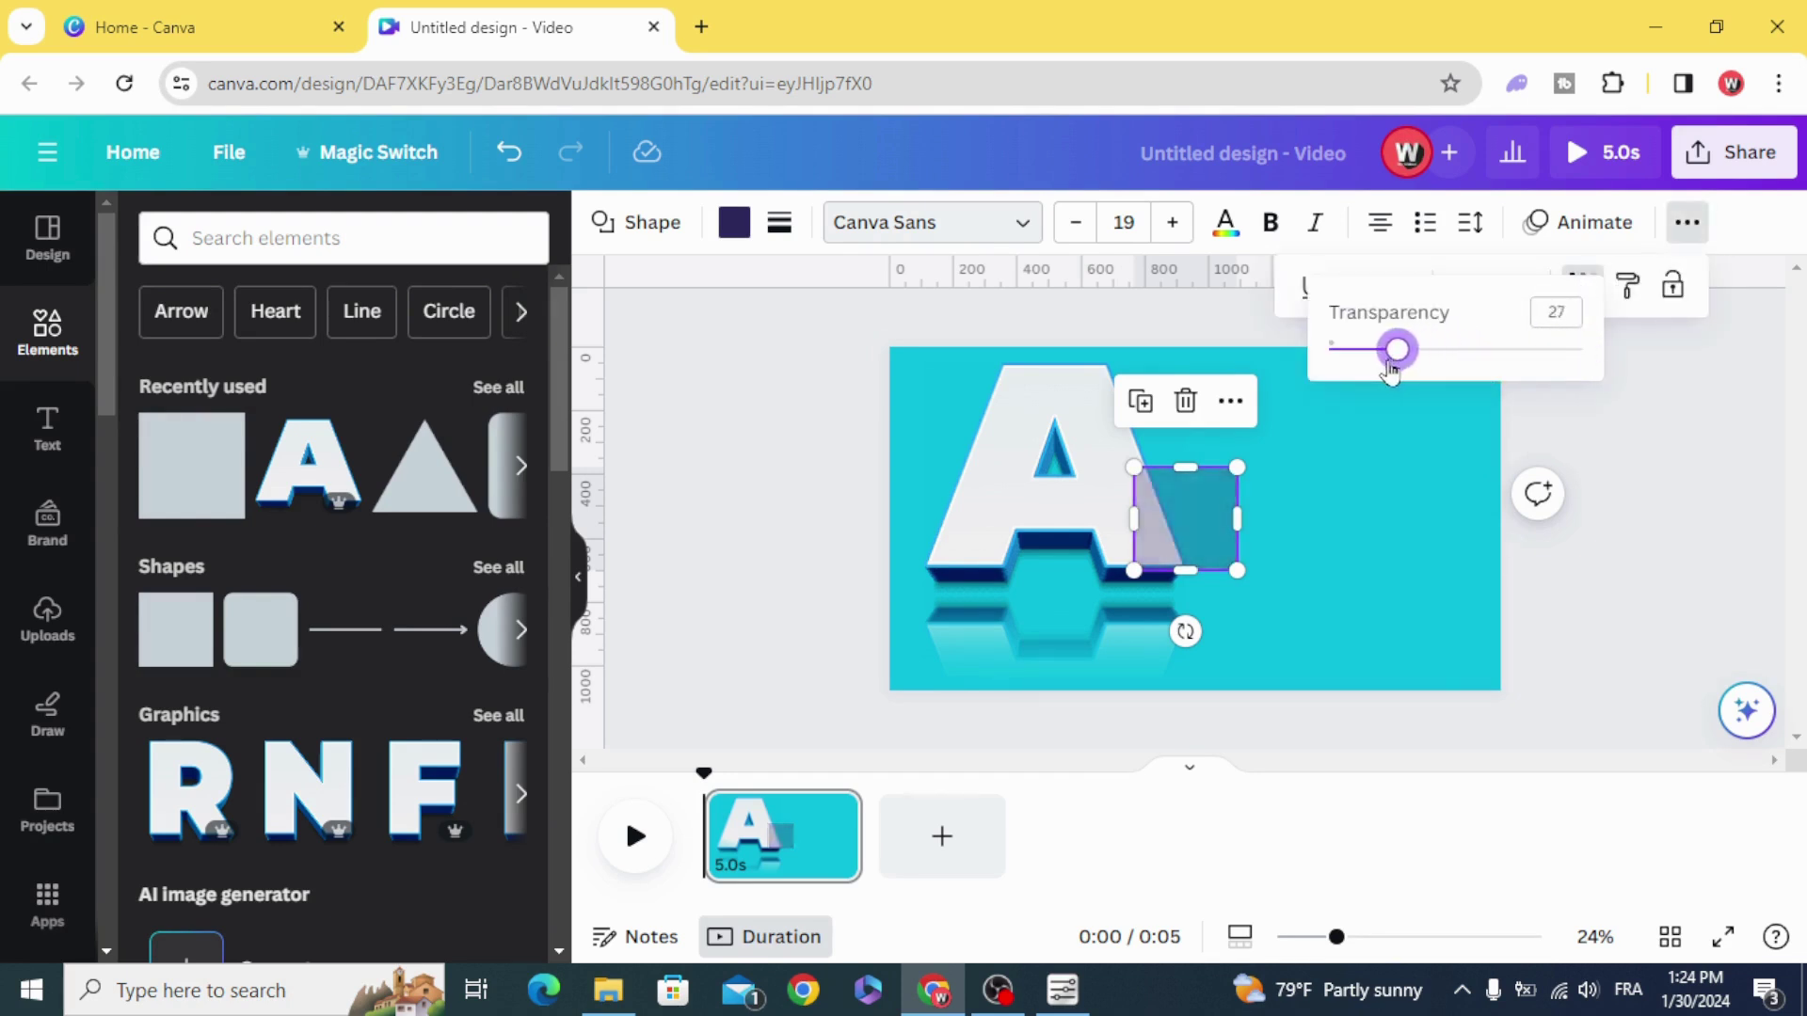
pyautogui.click(787, 514)
# Group the A, reflection and invisible square, then add a dark rounded square.
pyautogui.moveTo(736, 375); pyautogui.dragTo(1239, 718)
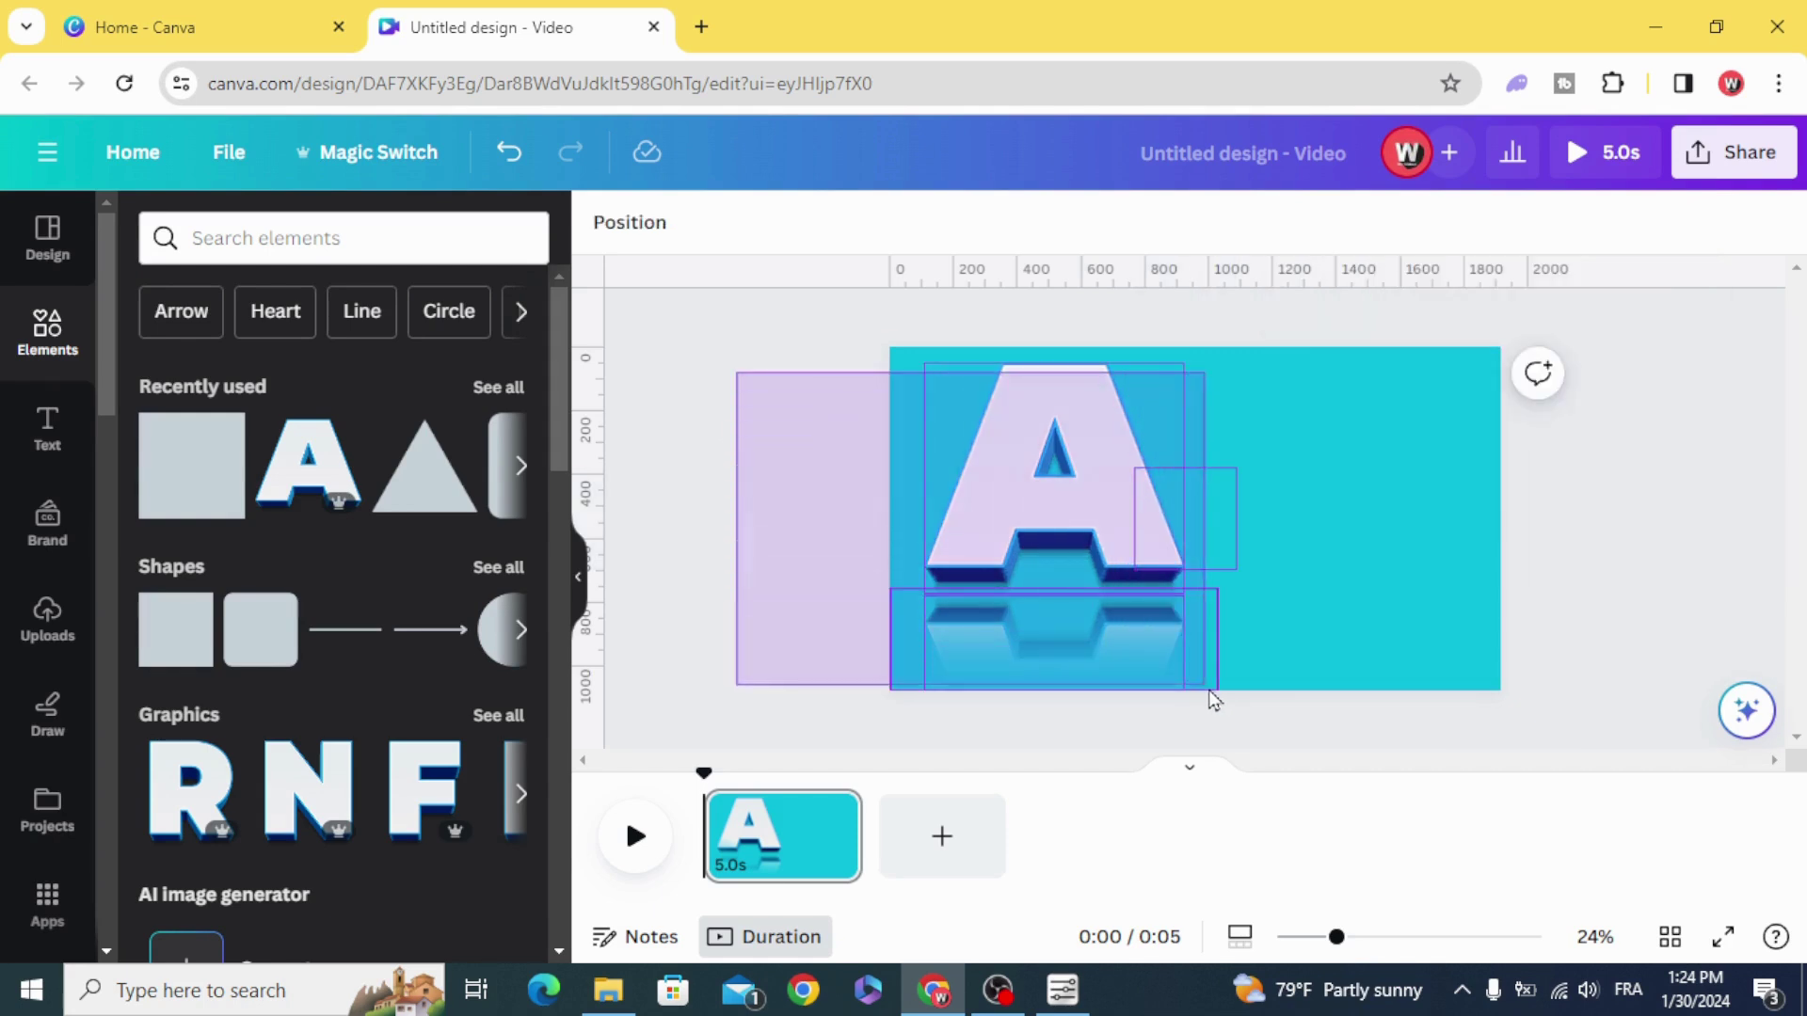
pyautogui.click(986, 299)
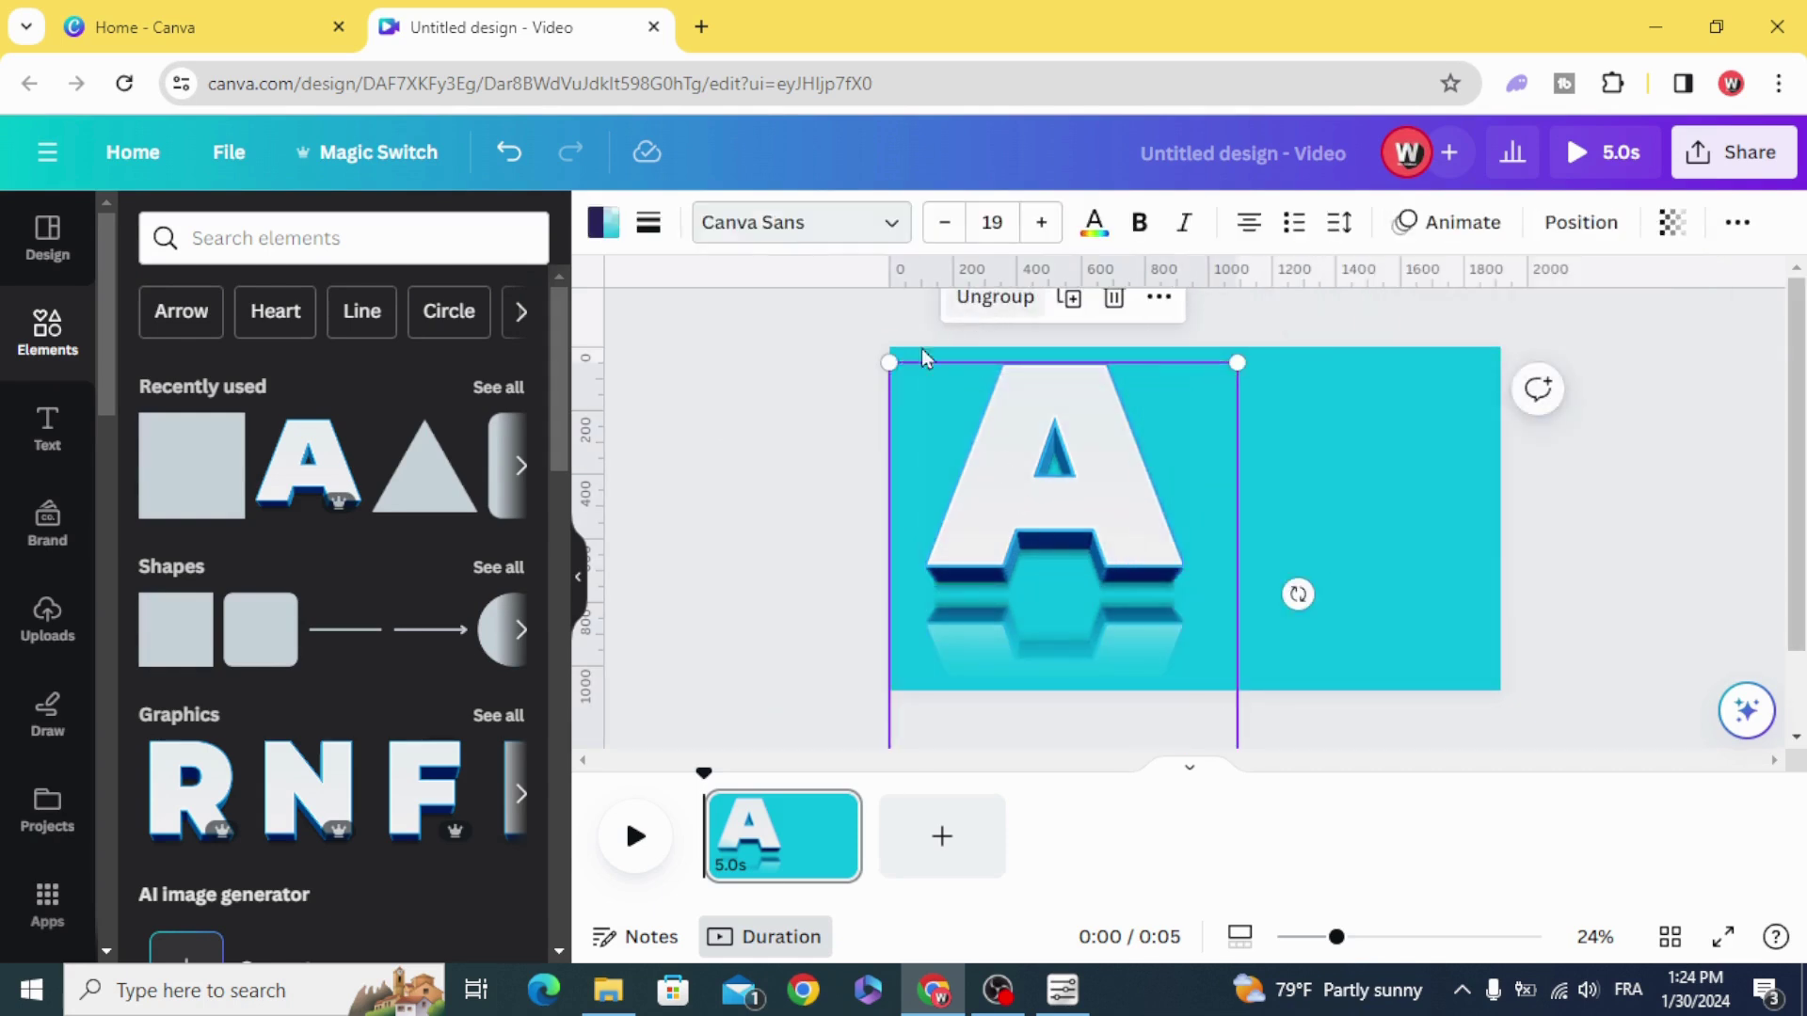
pyautogui.click(752, 504)
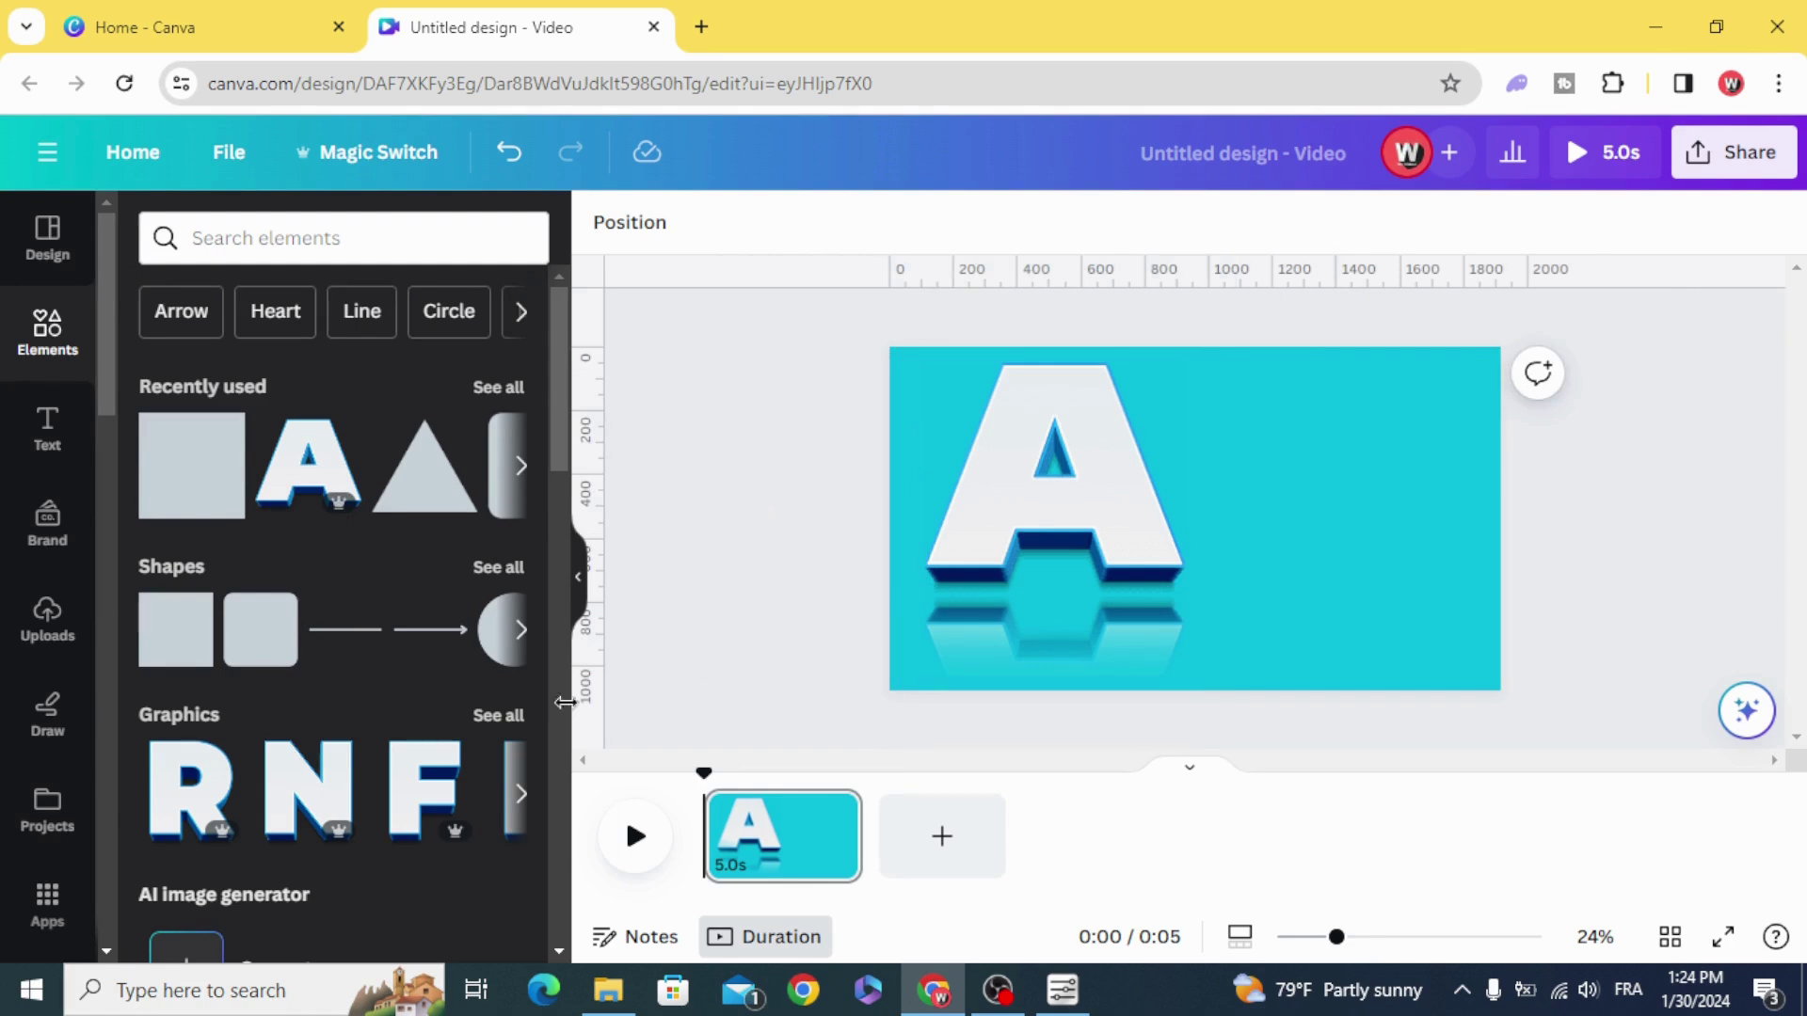
pyautogui.click(253, 643)
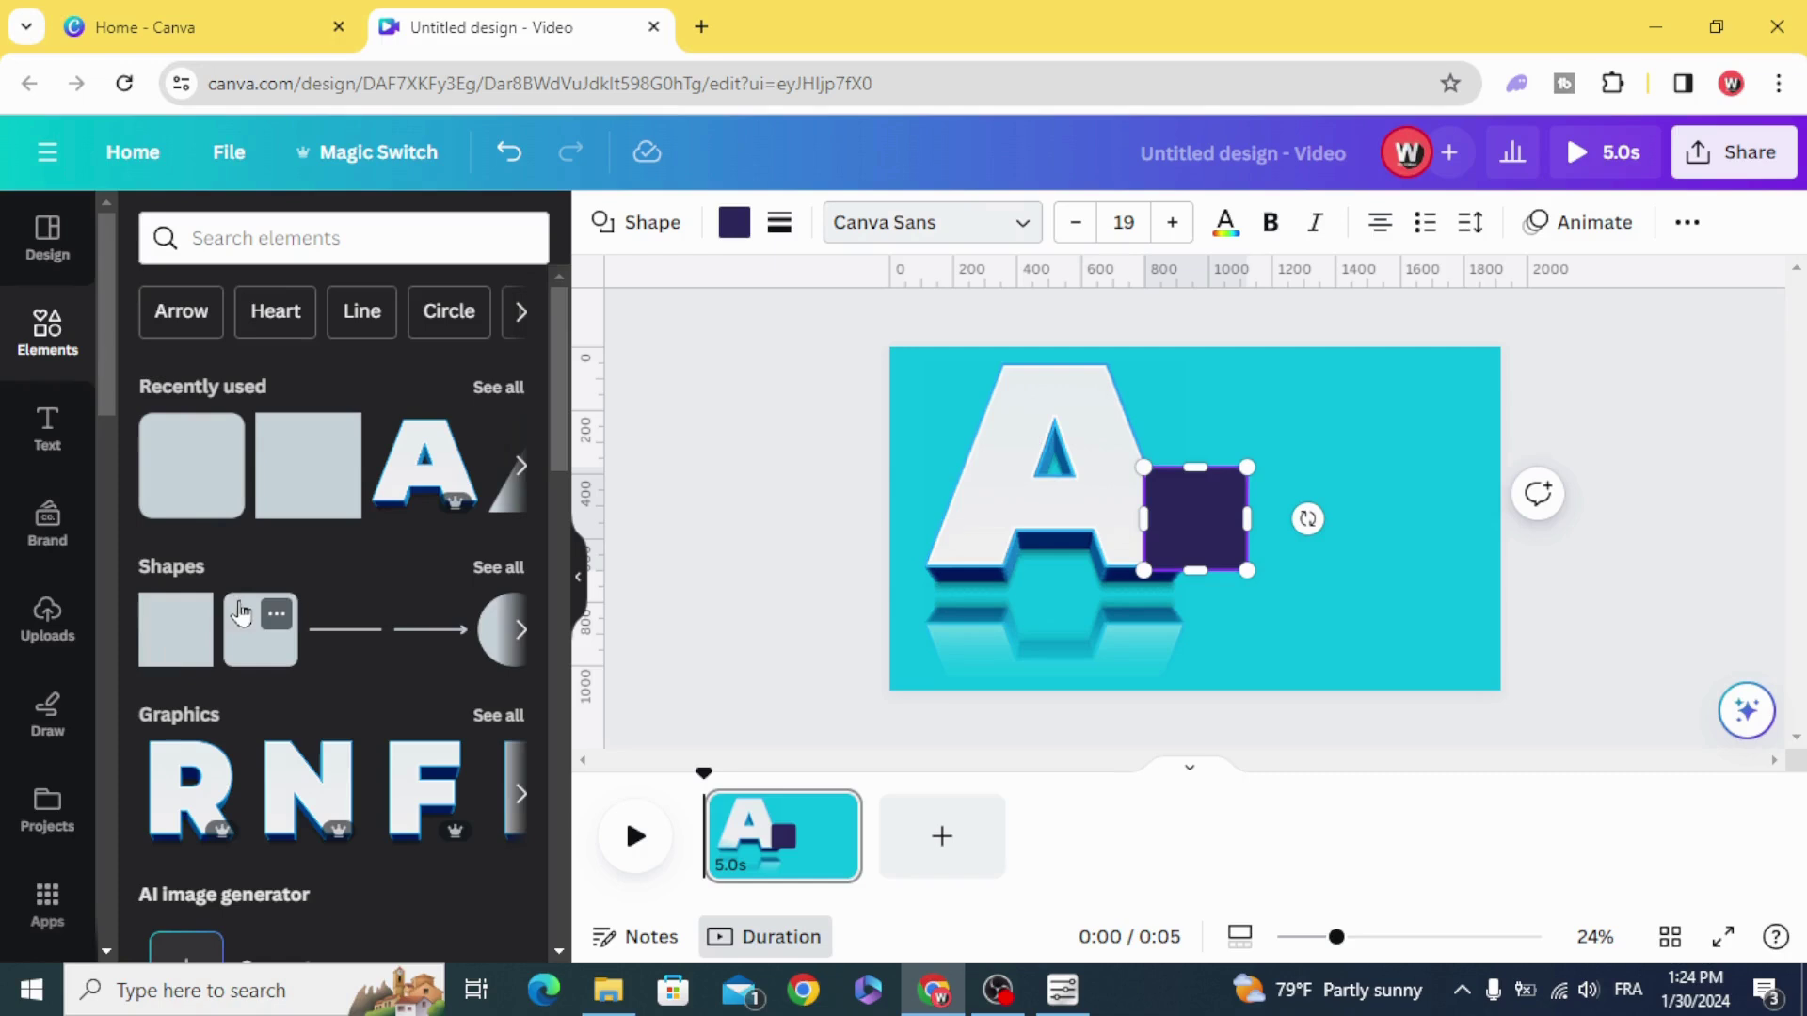
# Move the dark rounded square to the upper right and stretch it into a tall rectangle.
pyautogui.click(734, 569)
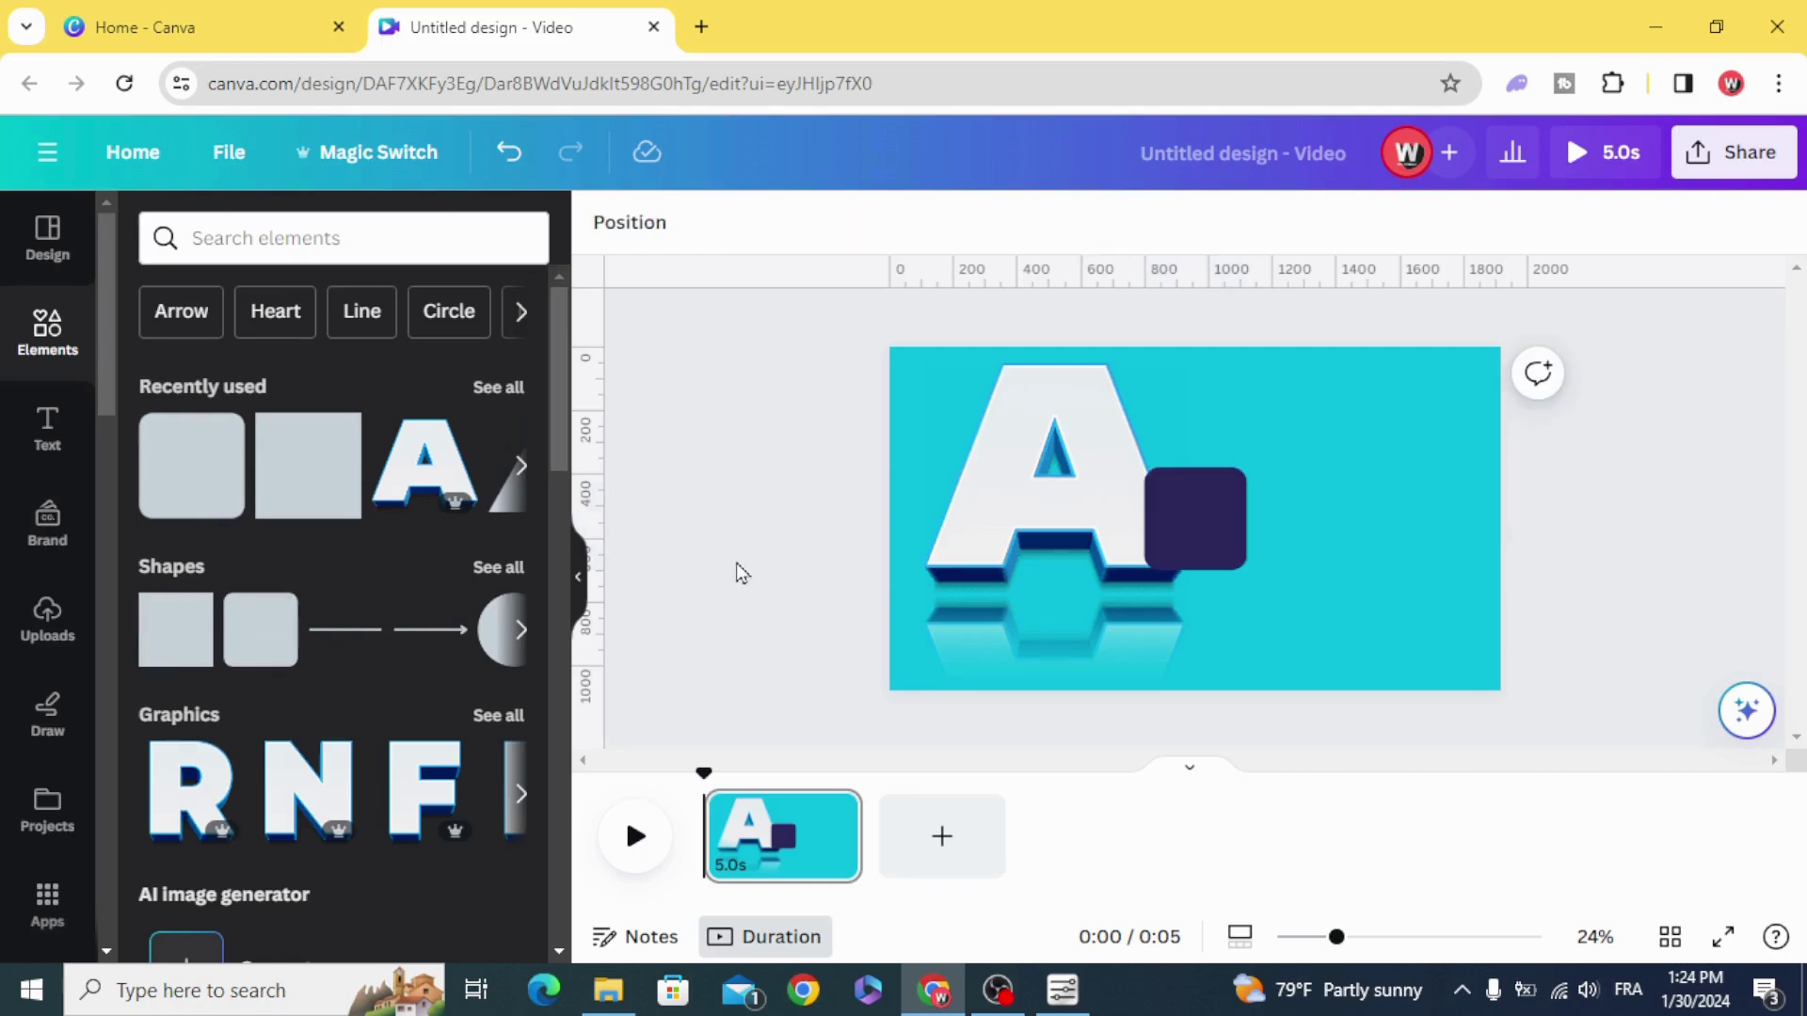
pyautogui.moveTo(1183, 510)
pyautogui.mouseDown()
pyautogui.moveTo(1423, 407)
pyautogui.moveTo(1285, 419)
pyautogui.mouseUp()
pyautogui.moveTo(1380, 467); pyautogui.dragTo(1378, 668)
pyautogui.moveTo(1272, 515); pyautogui.dragTo(1234, 519)
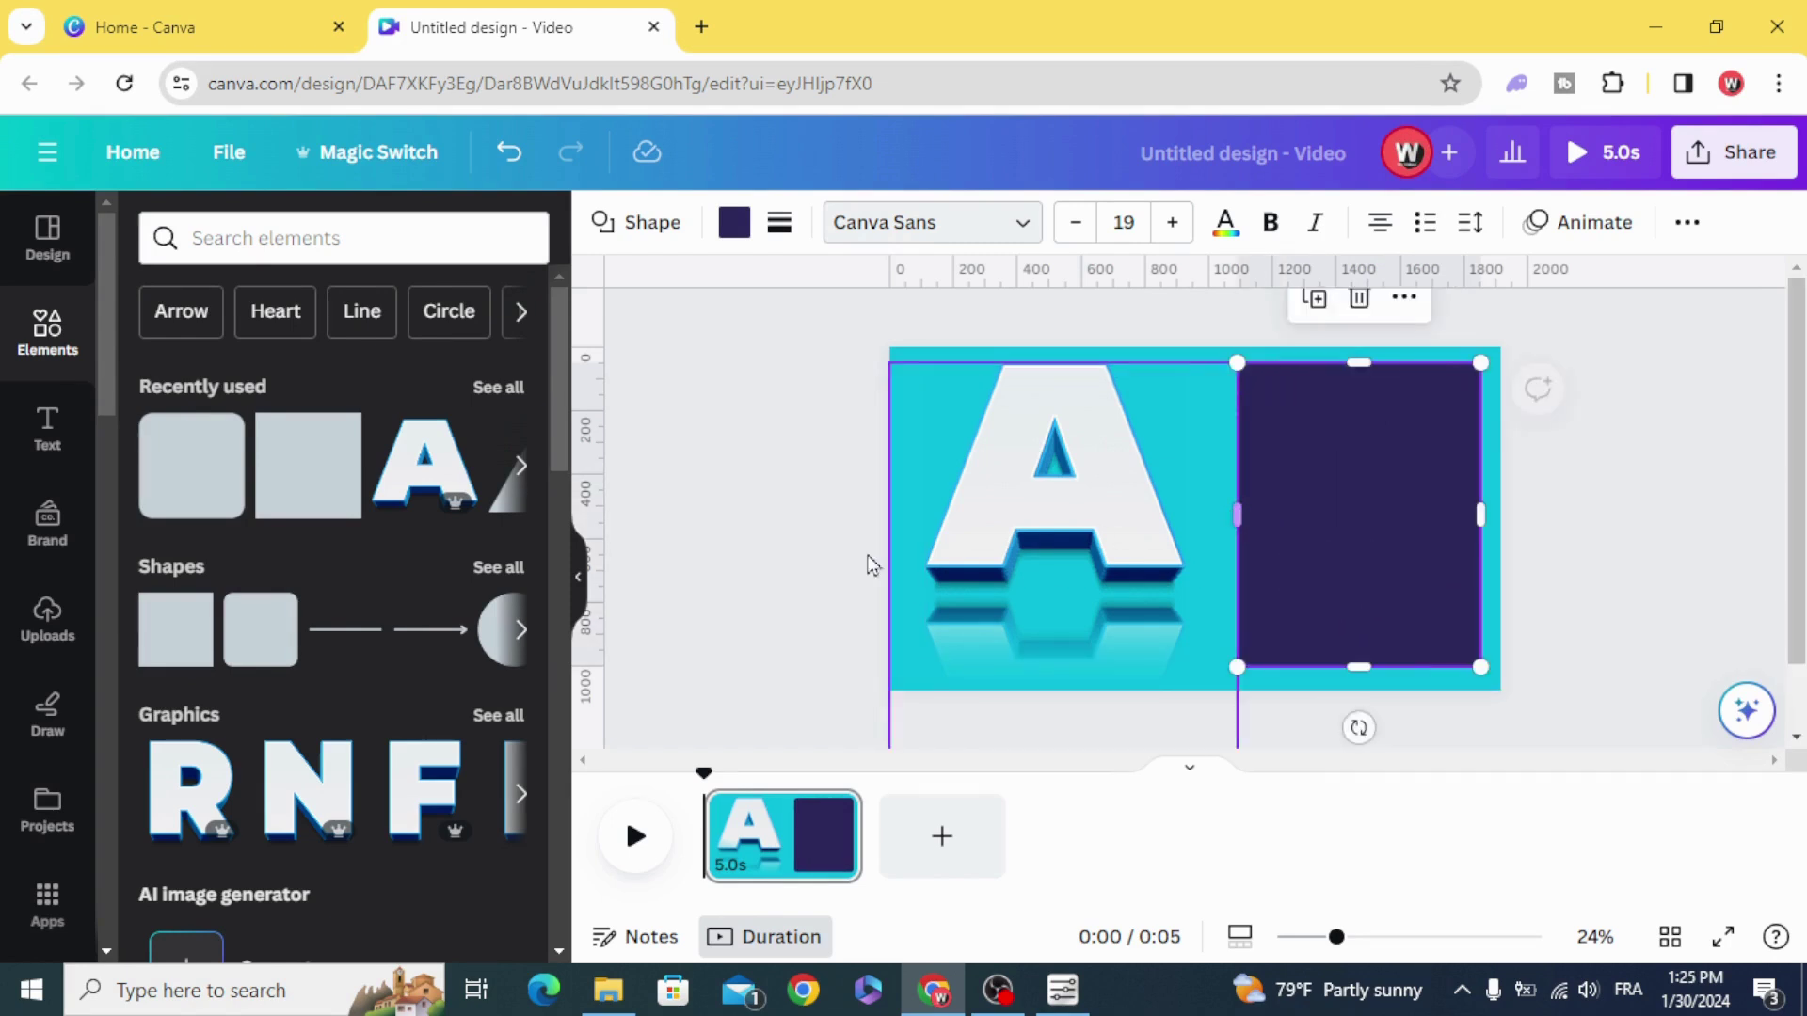
pyautogui.click(745, 561)
# Fill the tall rectangle with white.
pyautogui.click(1332, 472)
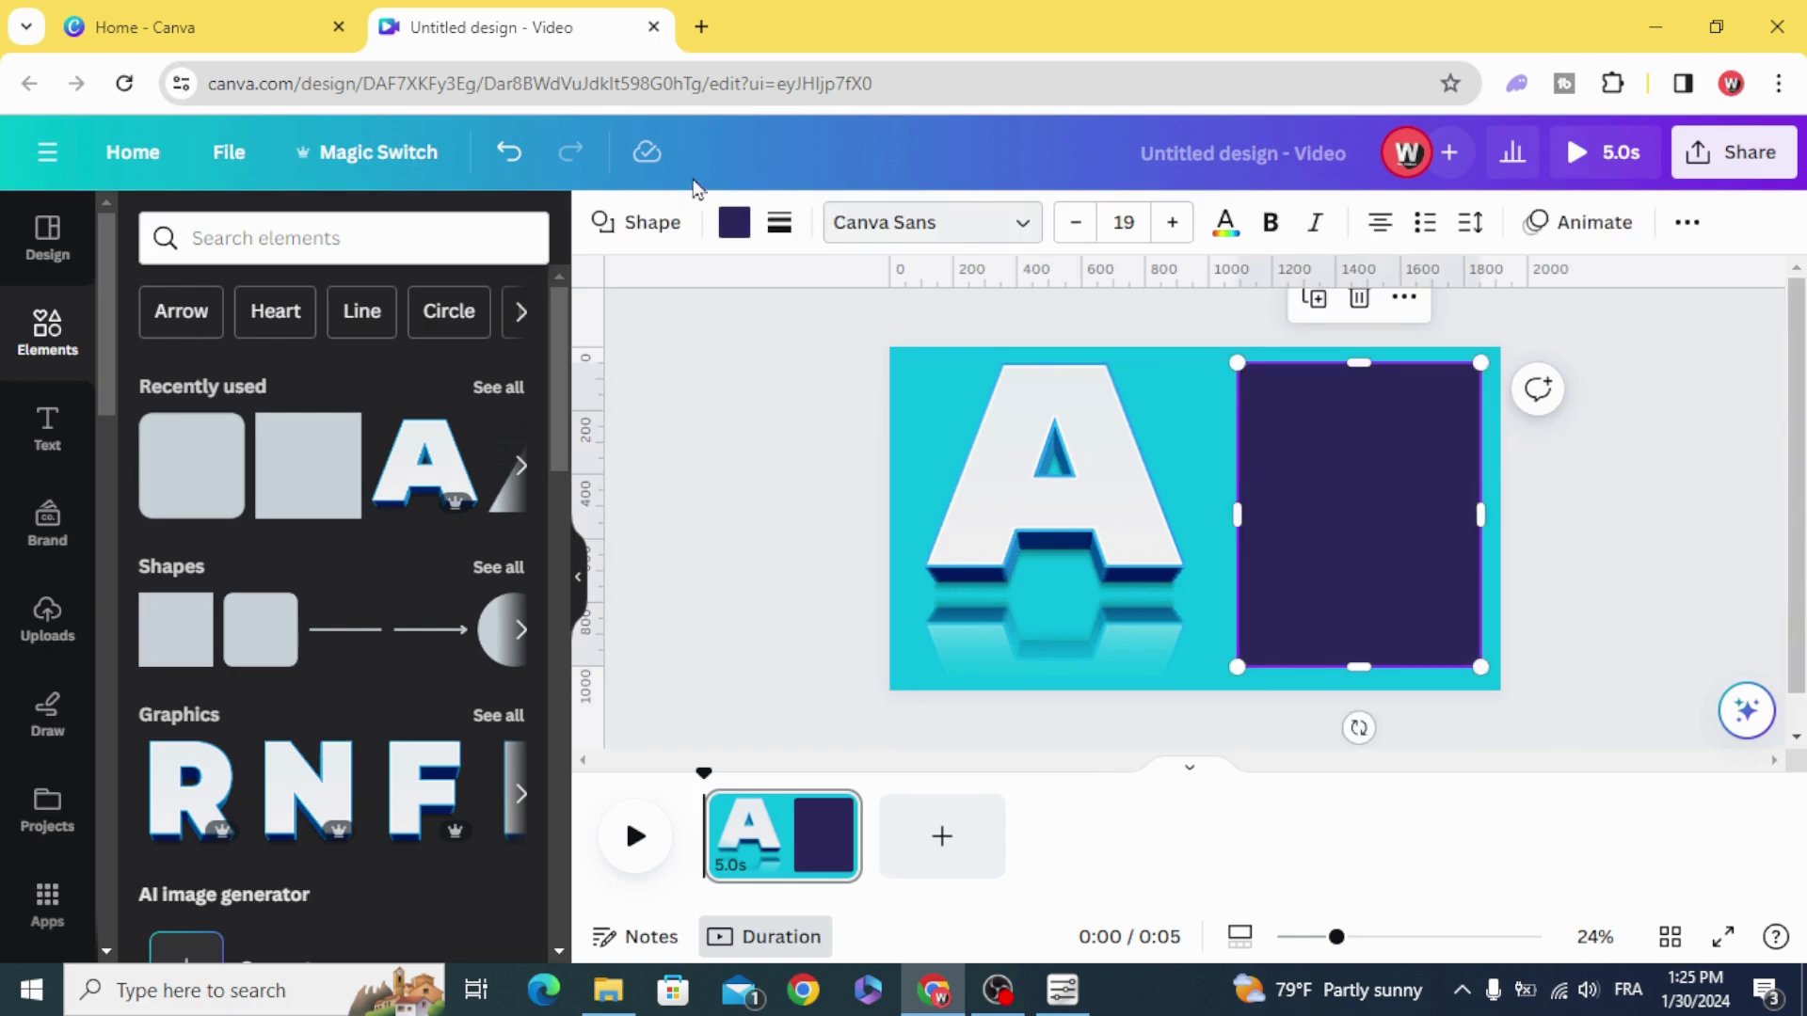
pyautogui.click(733, 224)
pyautogui.click(499, 838)
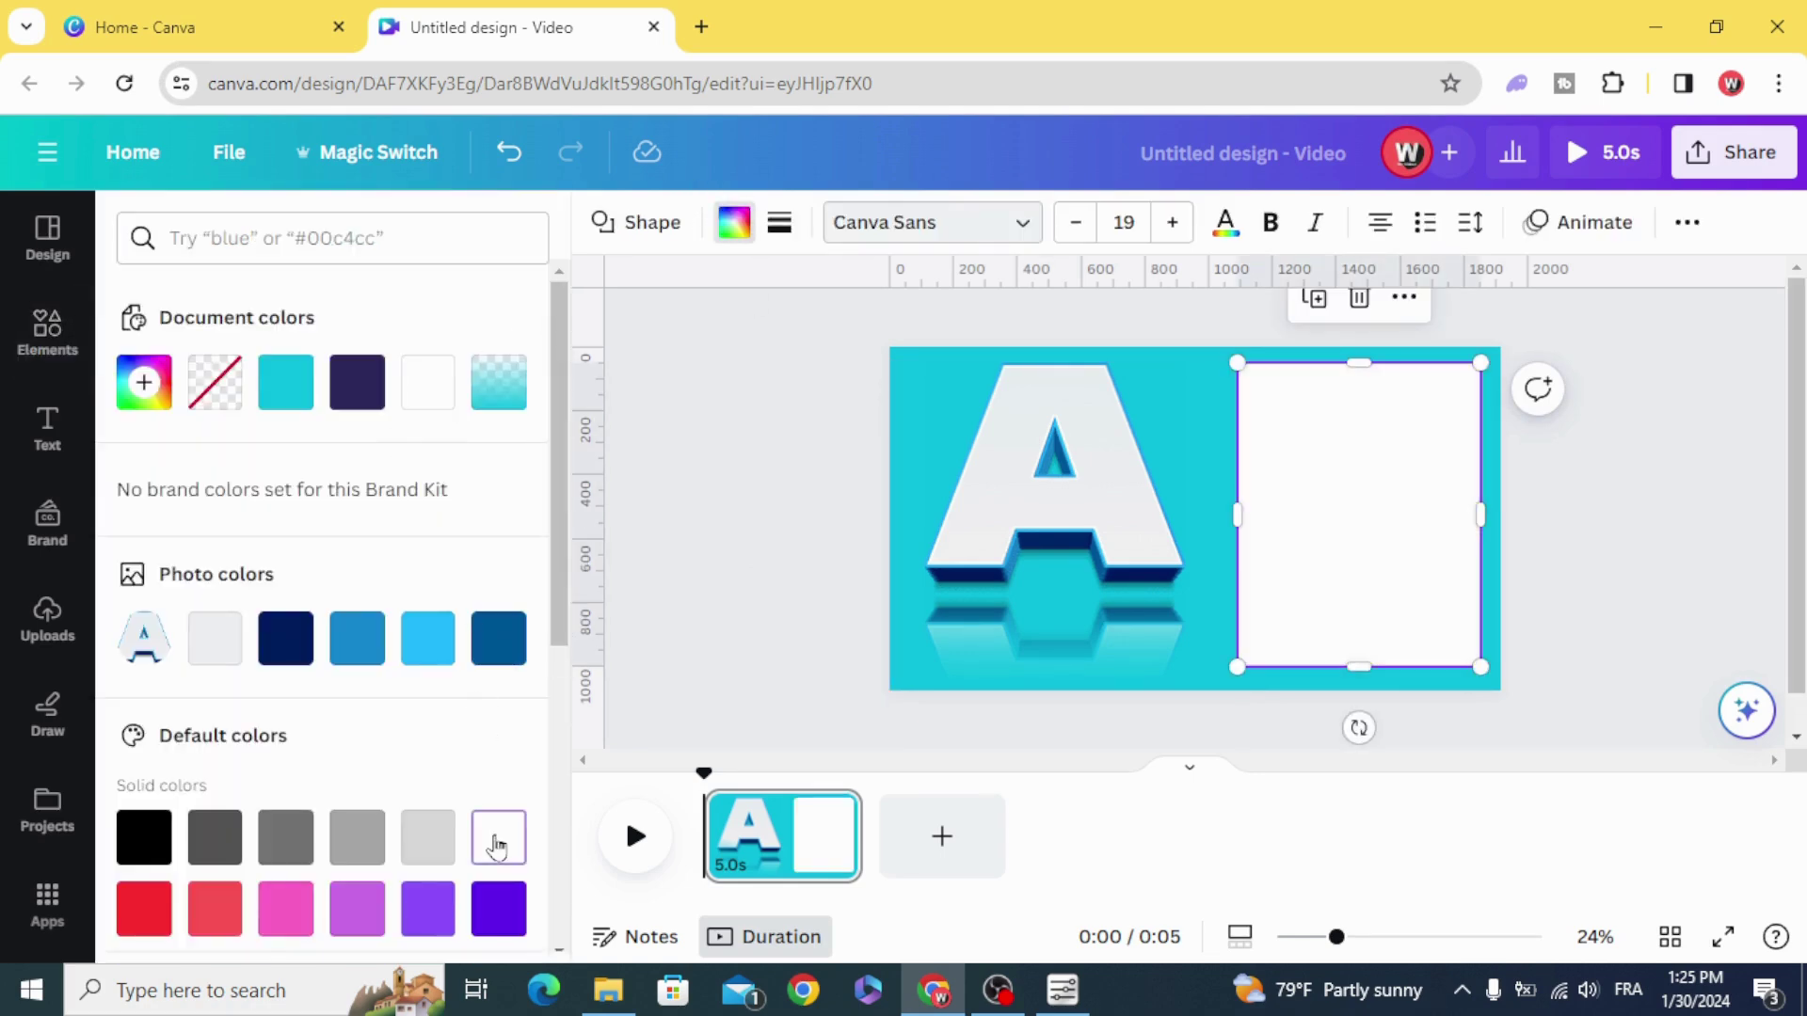
pyautogui.click(678, 555)
# Add an 'Apple' heading in Anton at the card's top, enlarged to span its width.
pyautogui.click(25, 440)
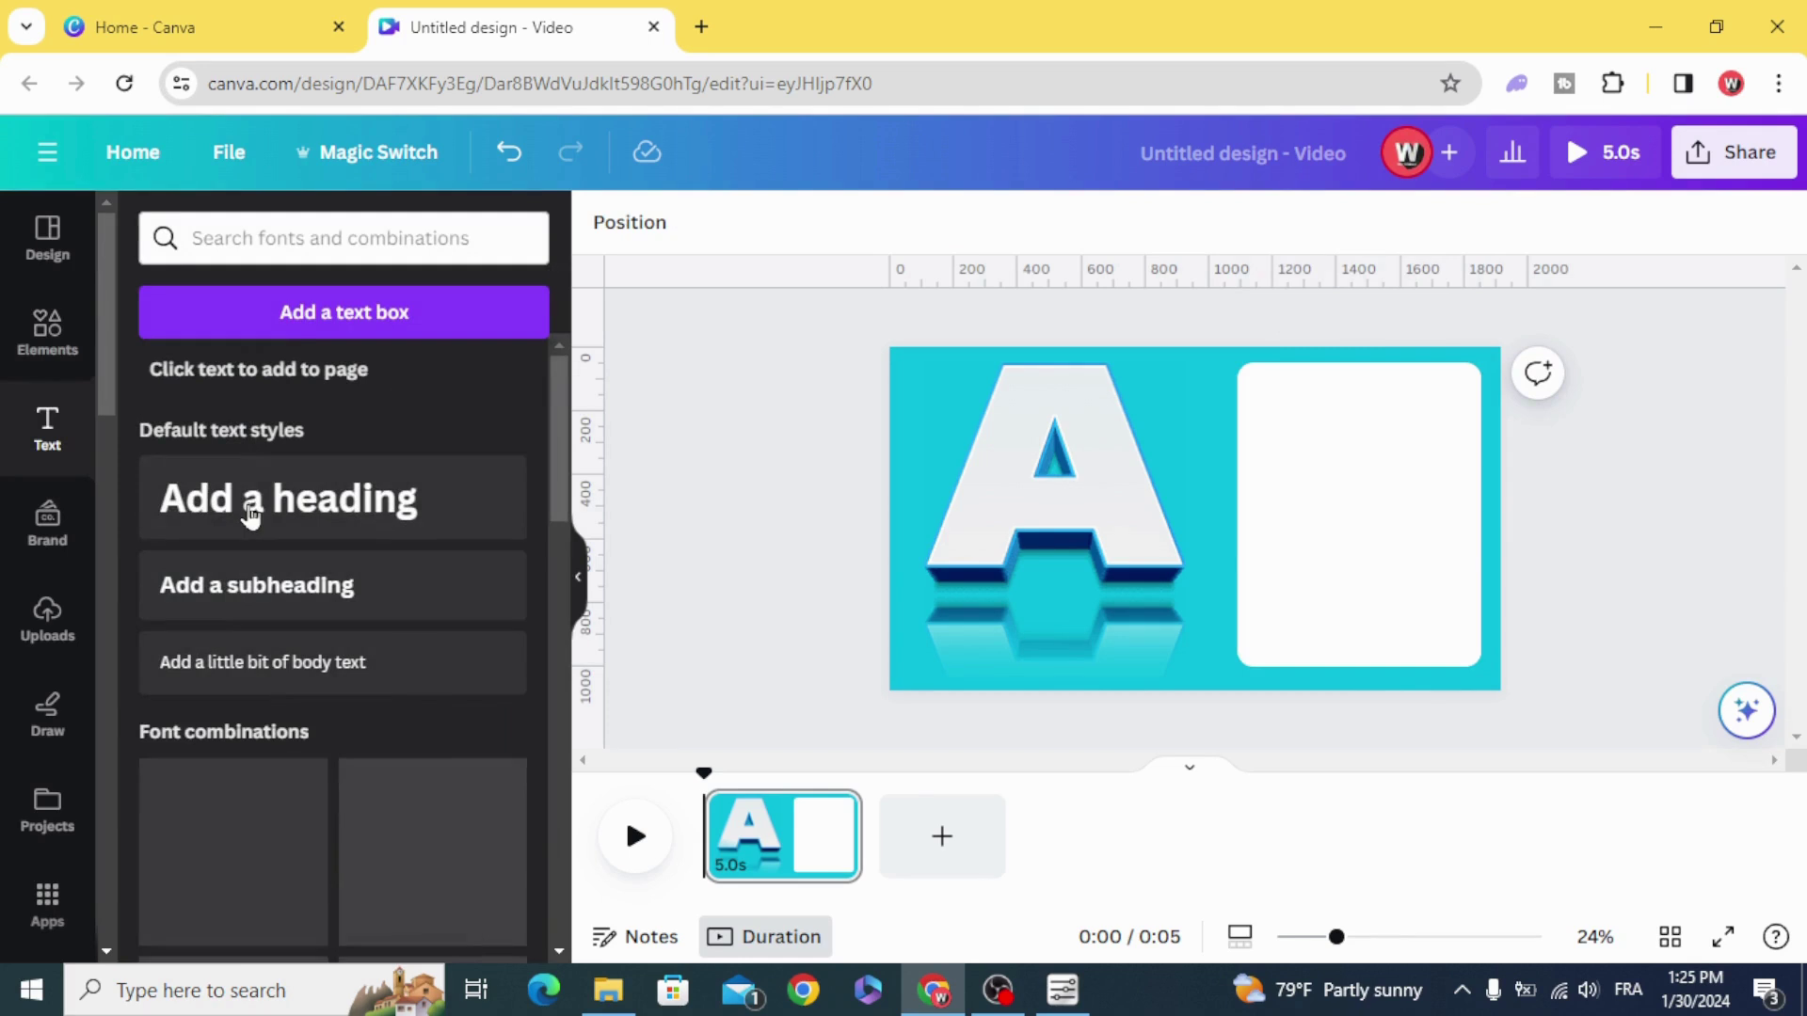
pyautogui.click(249, 515)
pyautogui.moveTo(1246, 537); pyautogui.dragTo(1398, 438)
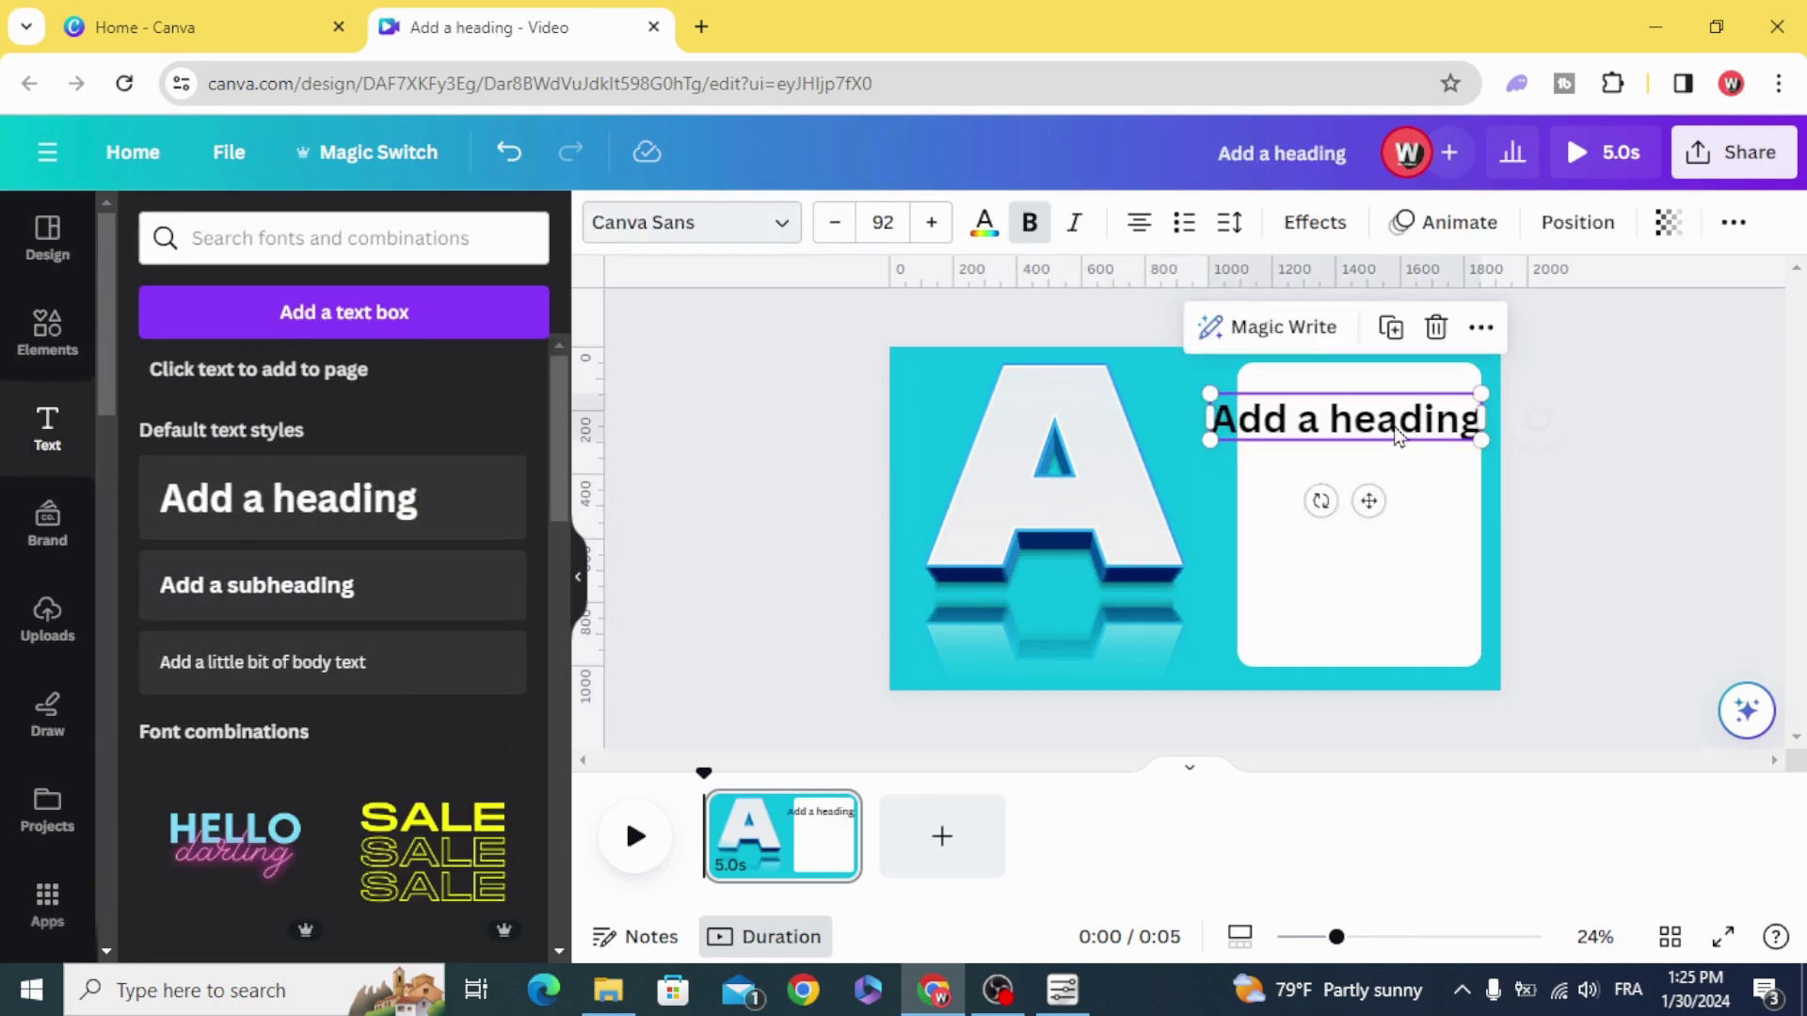
pyautogui.doubleClick(1376, 426)
pyautogui.write('A')
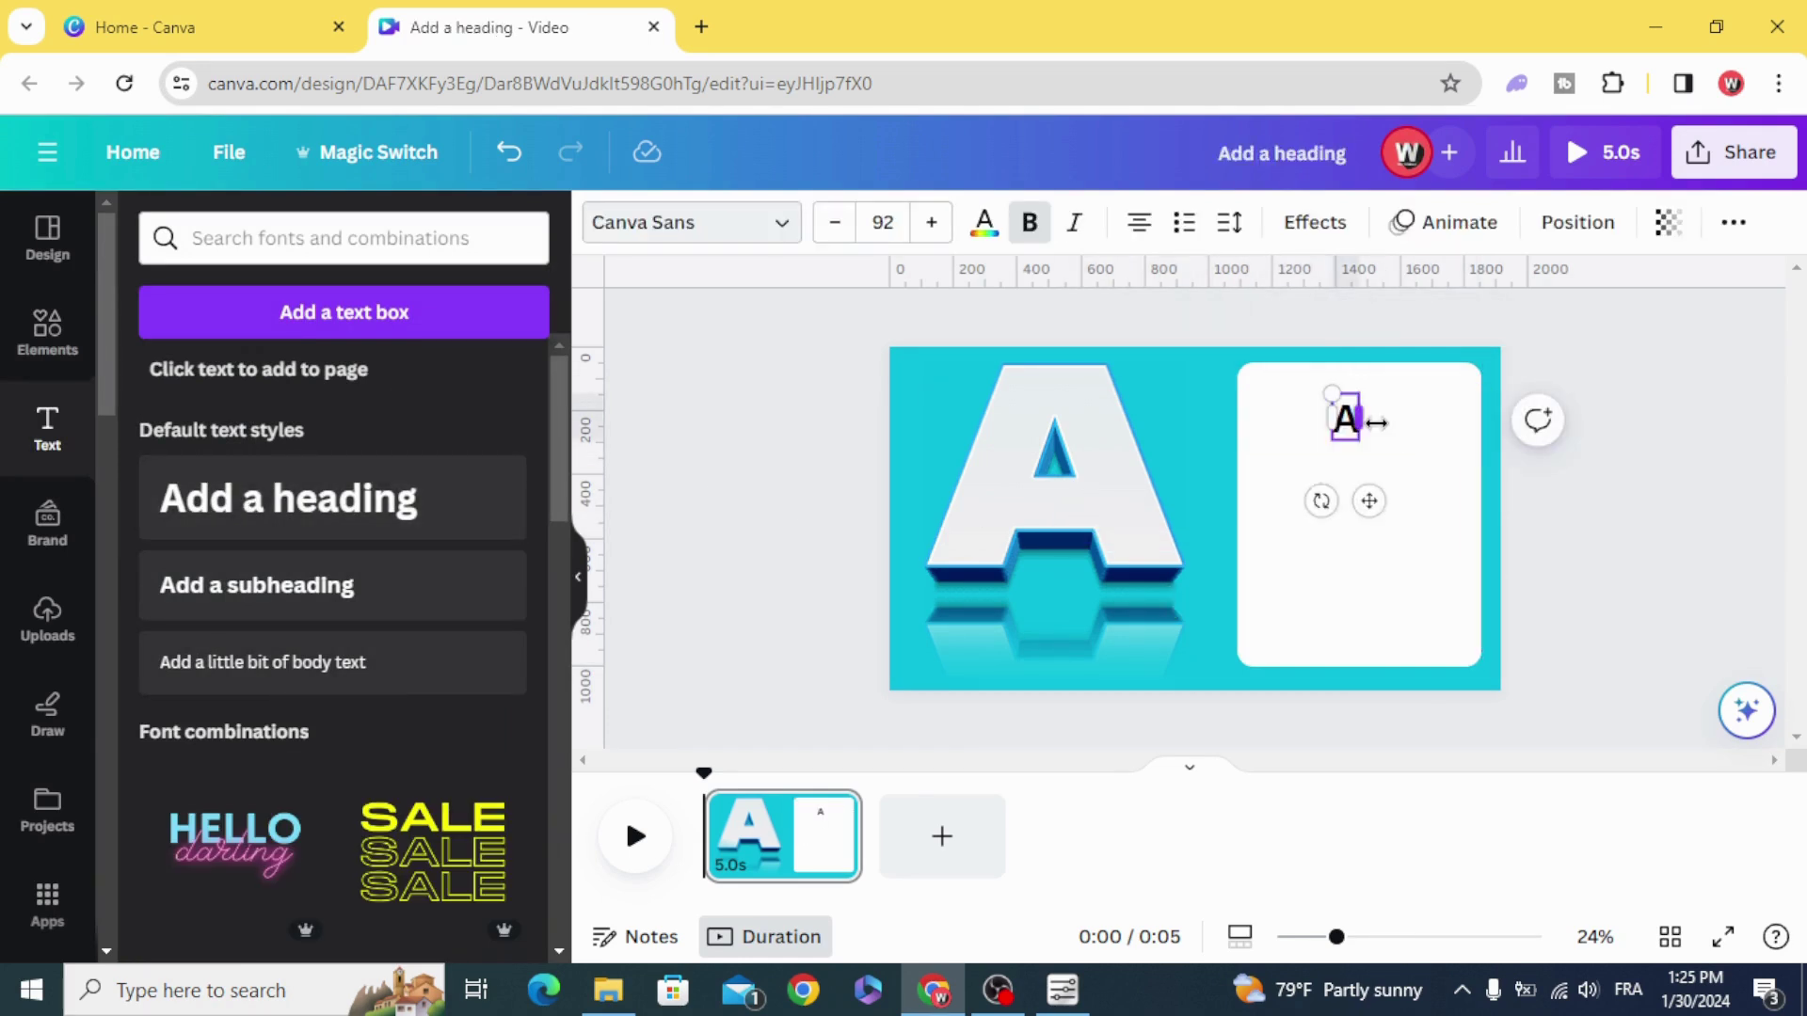
pyautogui.write('pple')
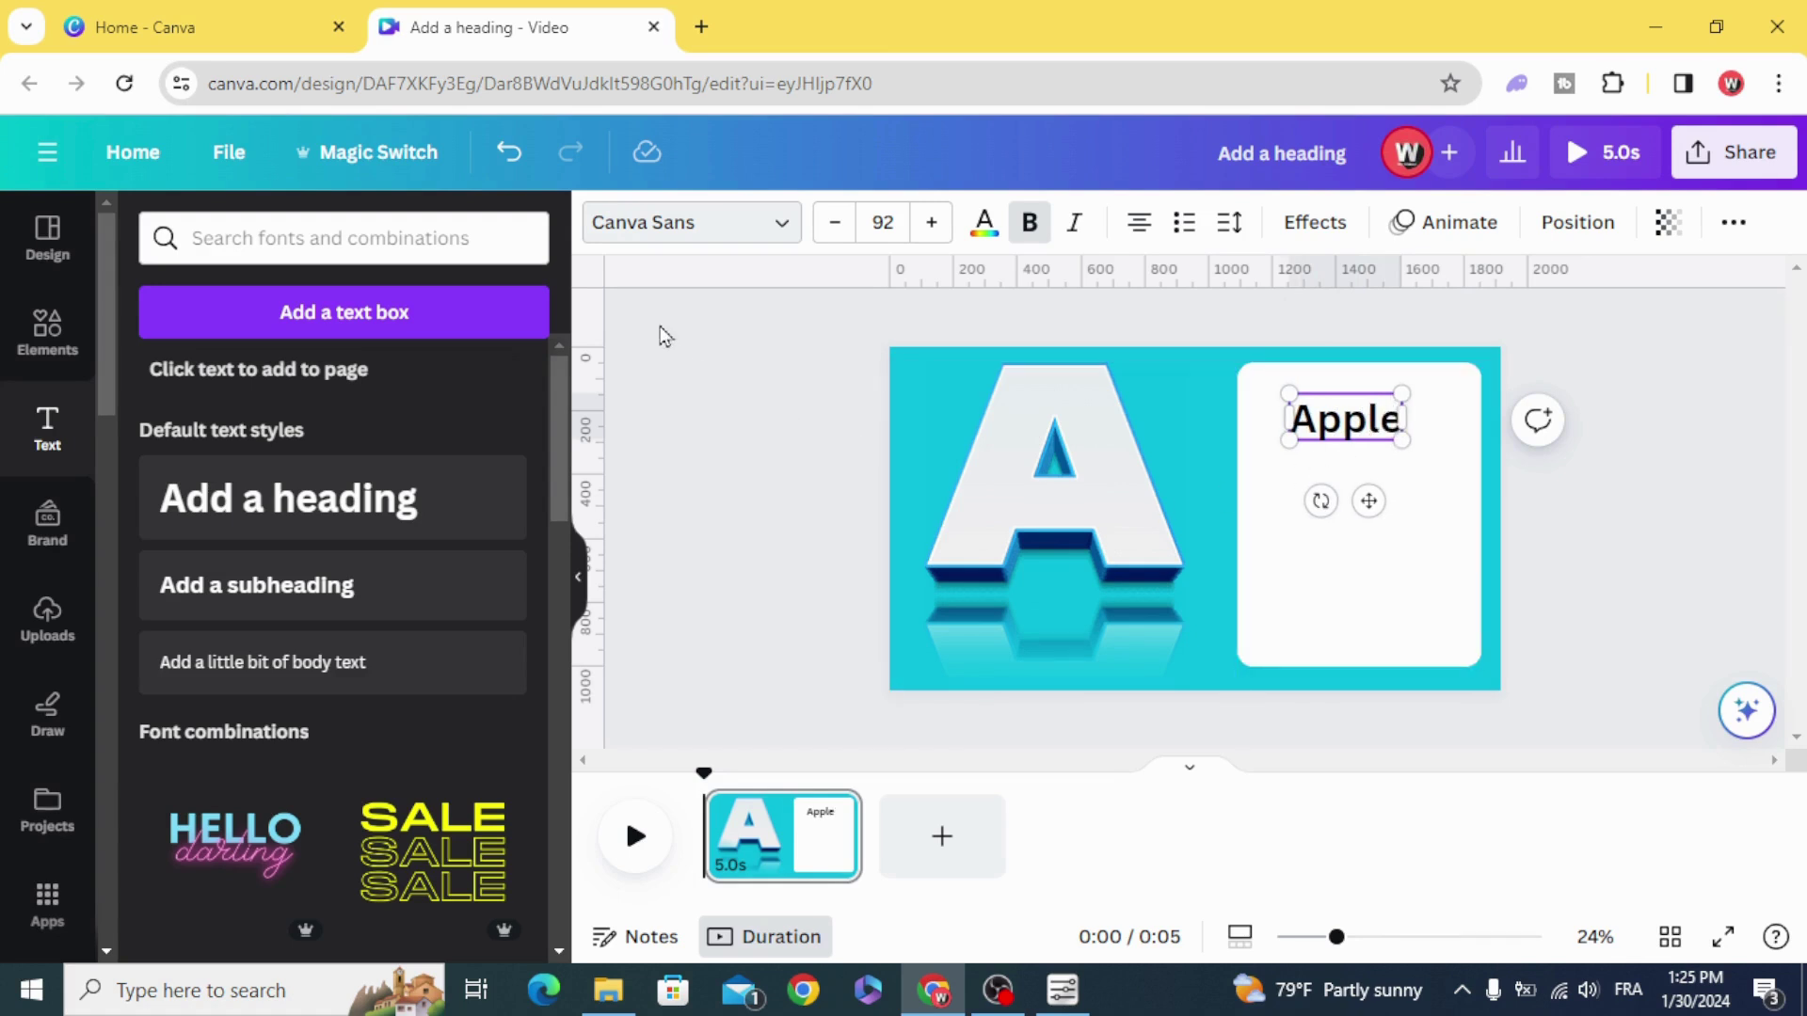
pyautogui.click(692, 226)
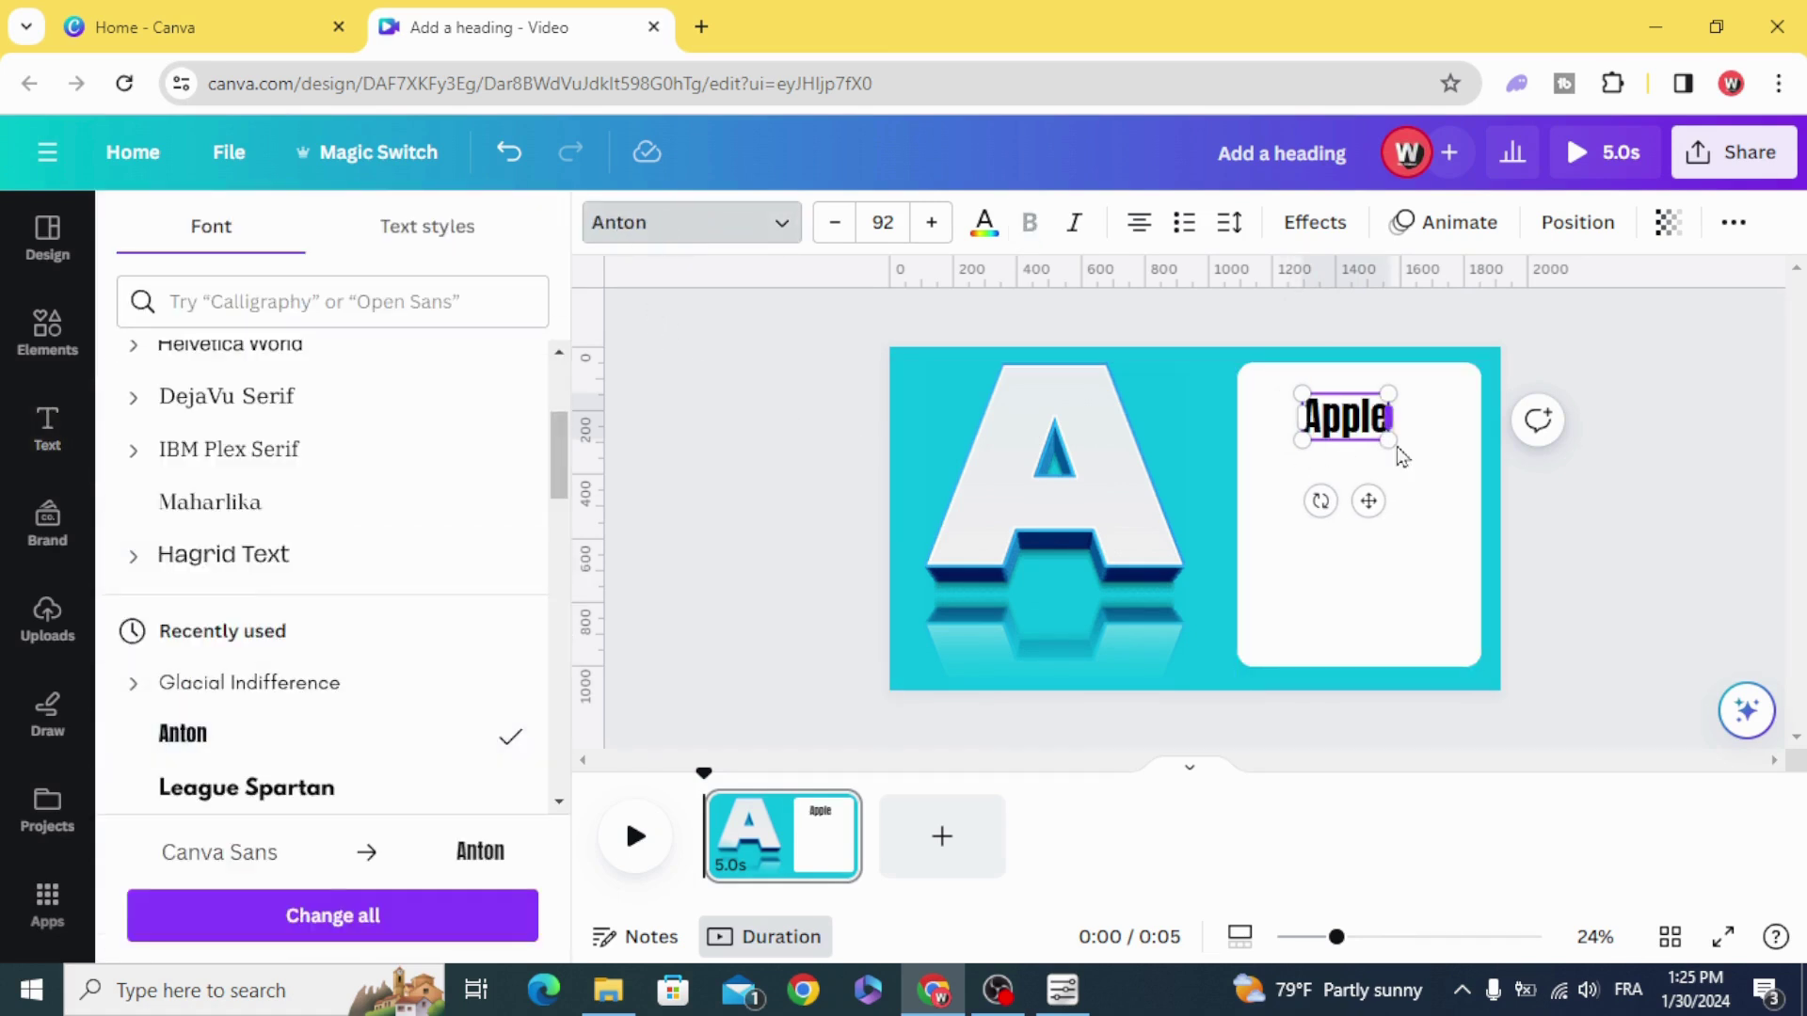
pyautogui.moveTo(1415, 460); pyautogui.dragTo(1493, 503)
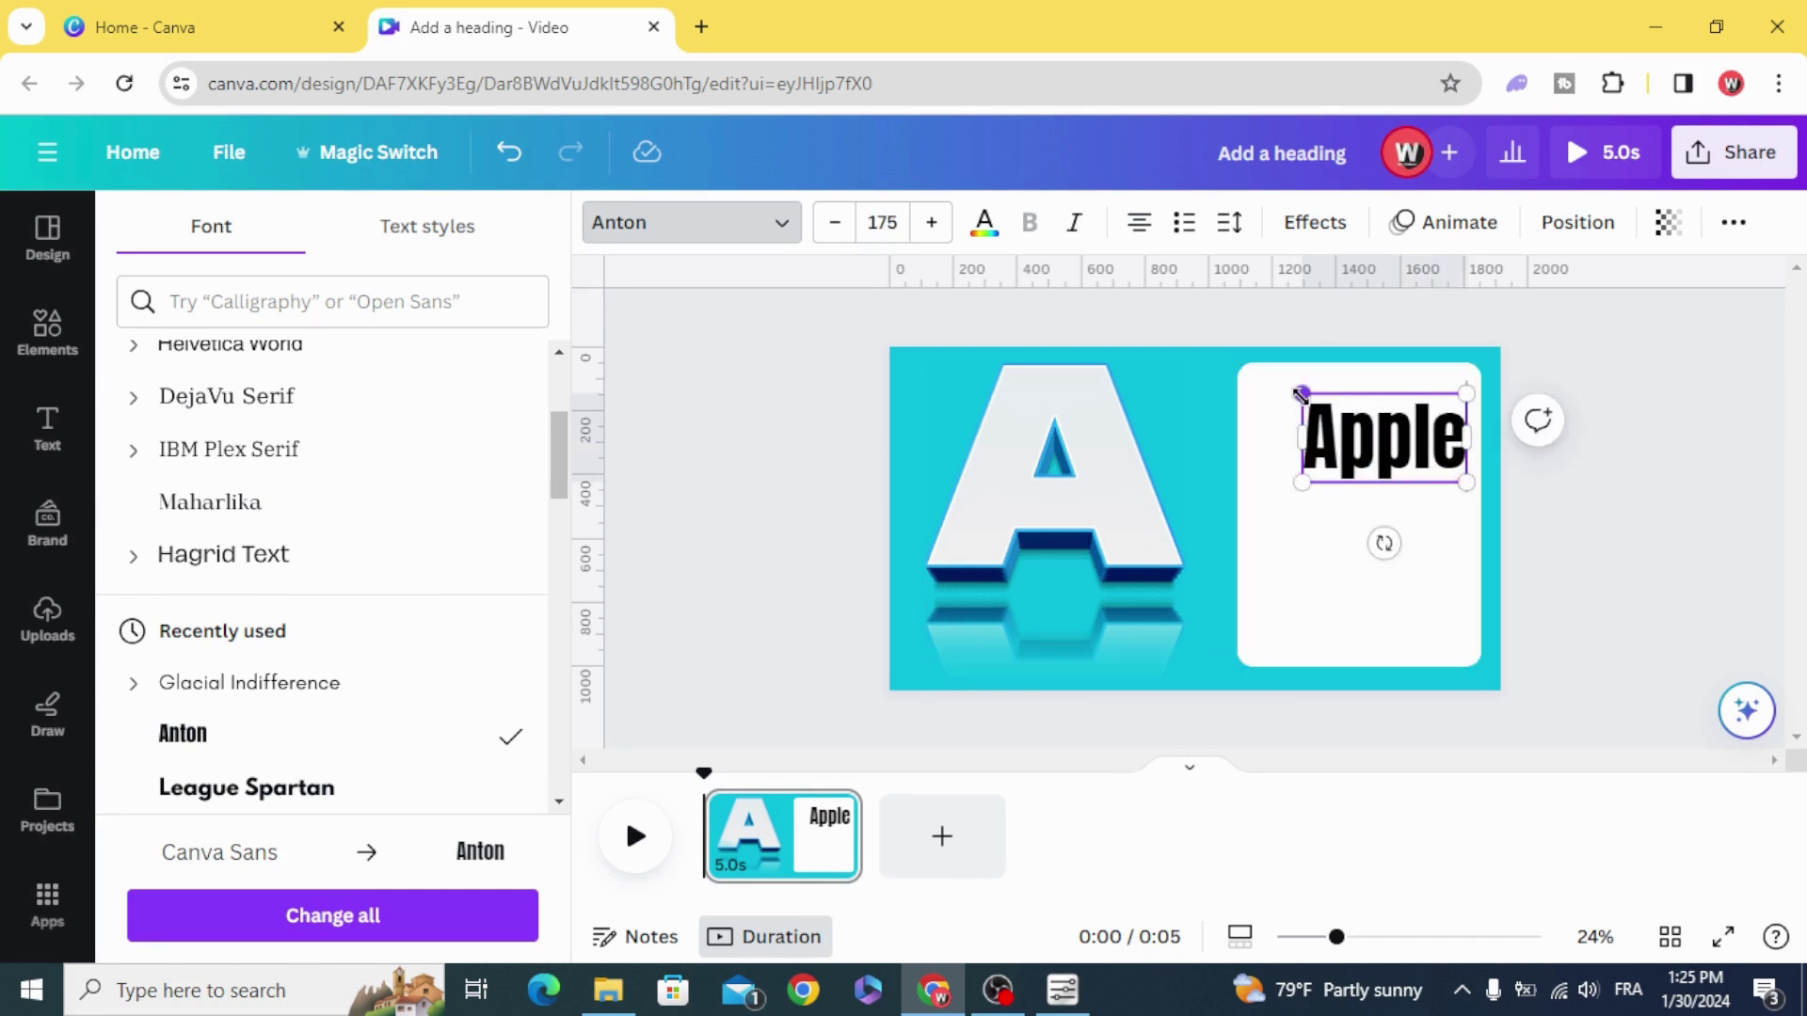
pyautogui.moveTo(1300, 394); pyautogui.dragTo(1255, 369)
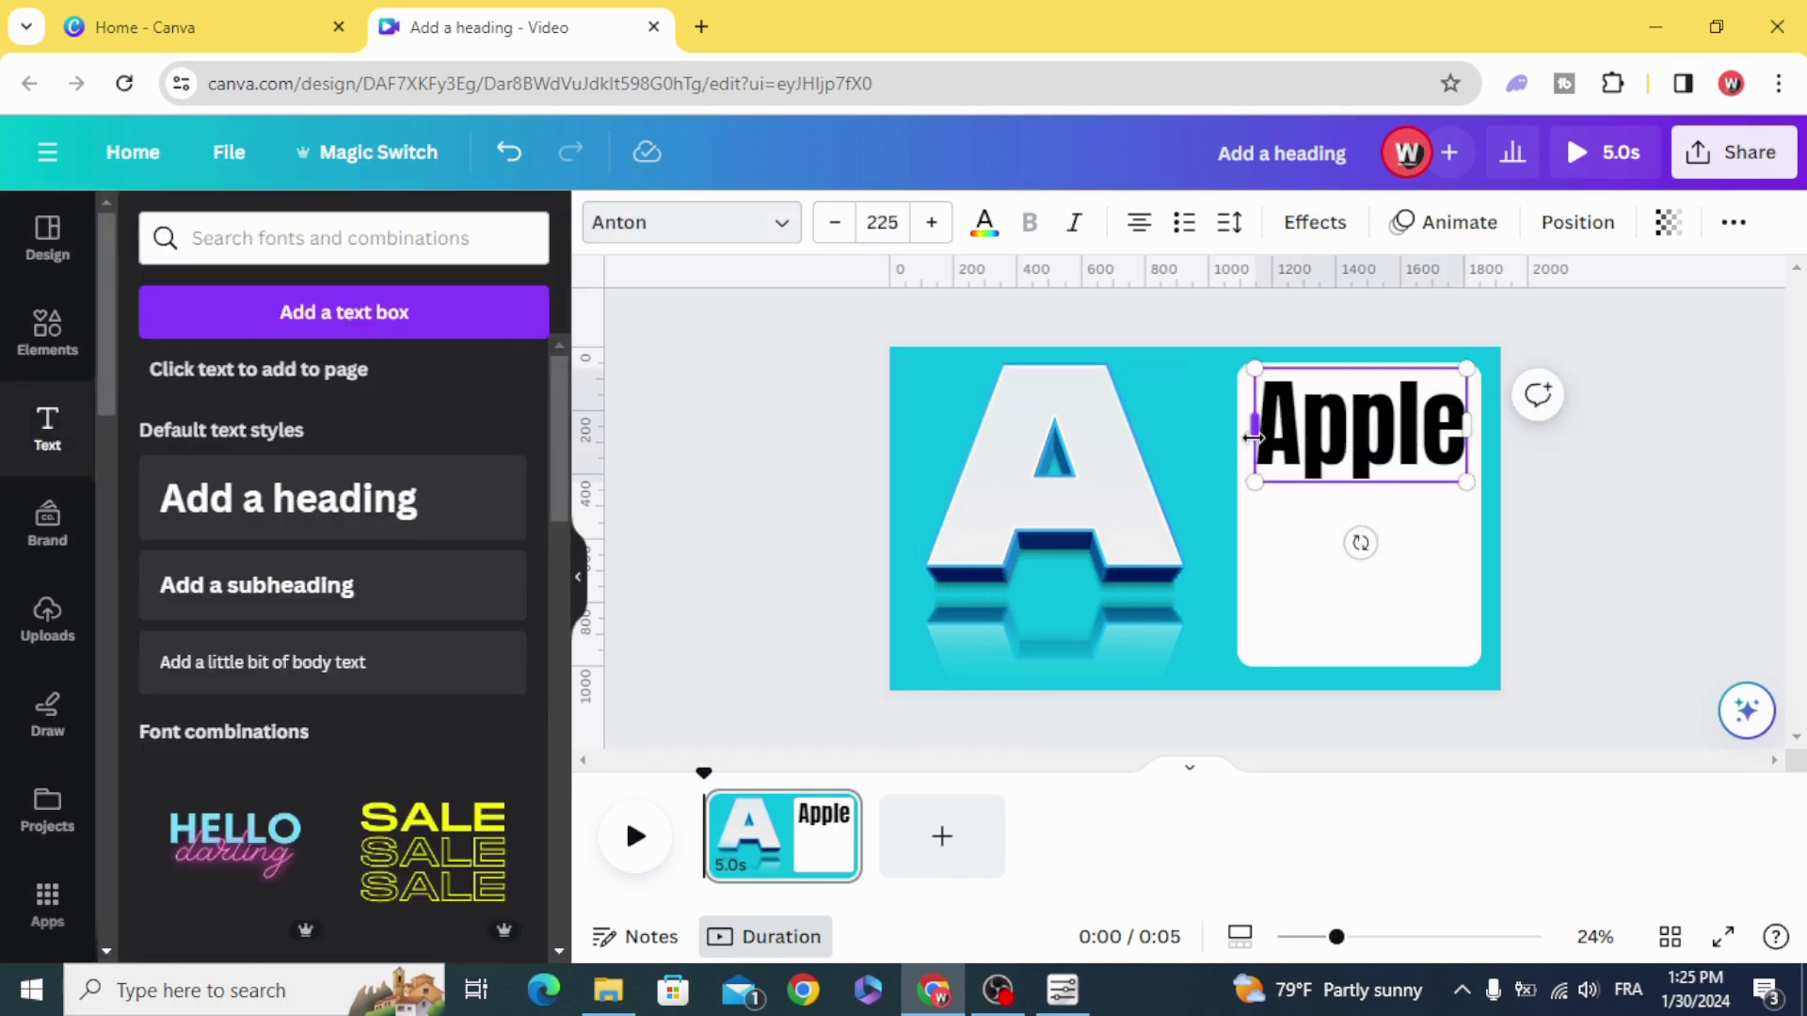
# Colour the initial A of 'Apple' red (#FF0000).
pyautogui.click(1259, 432)
pyautogui.moveTo(1298, 437); pyautogui.dragTo(1259, 433)
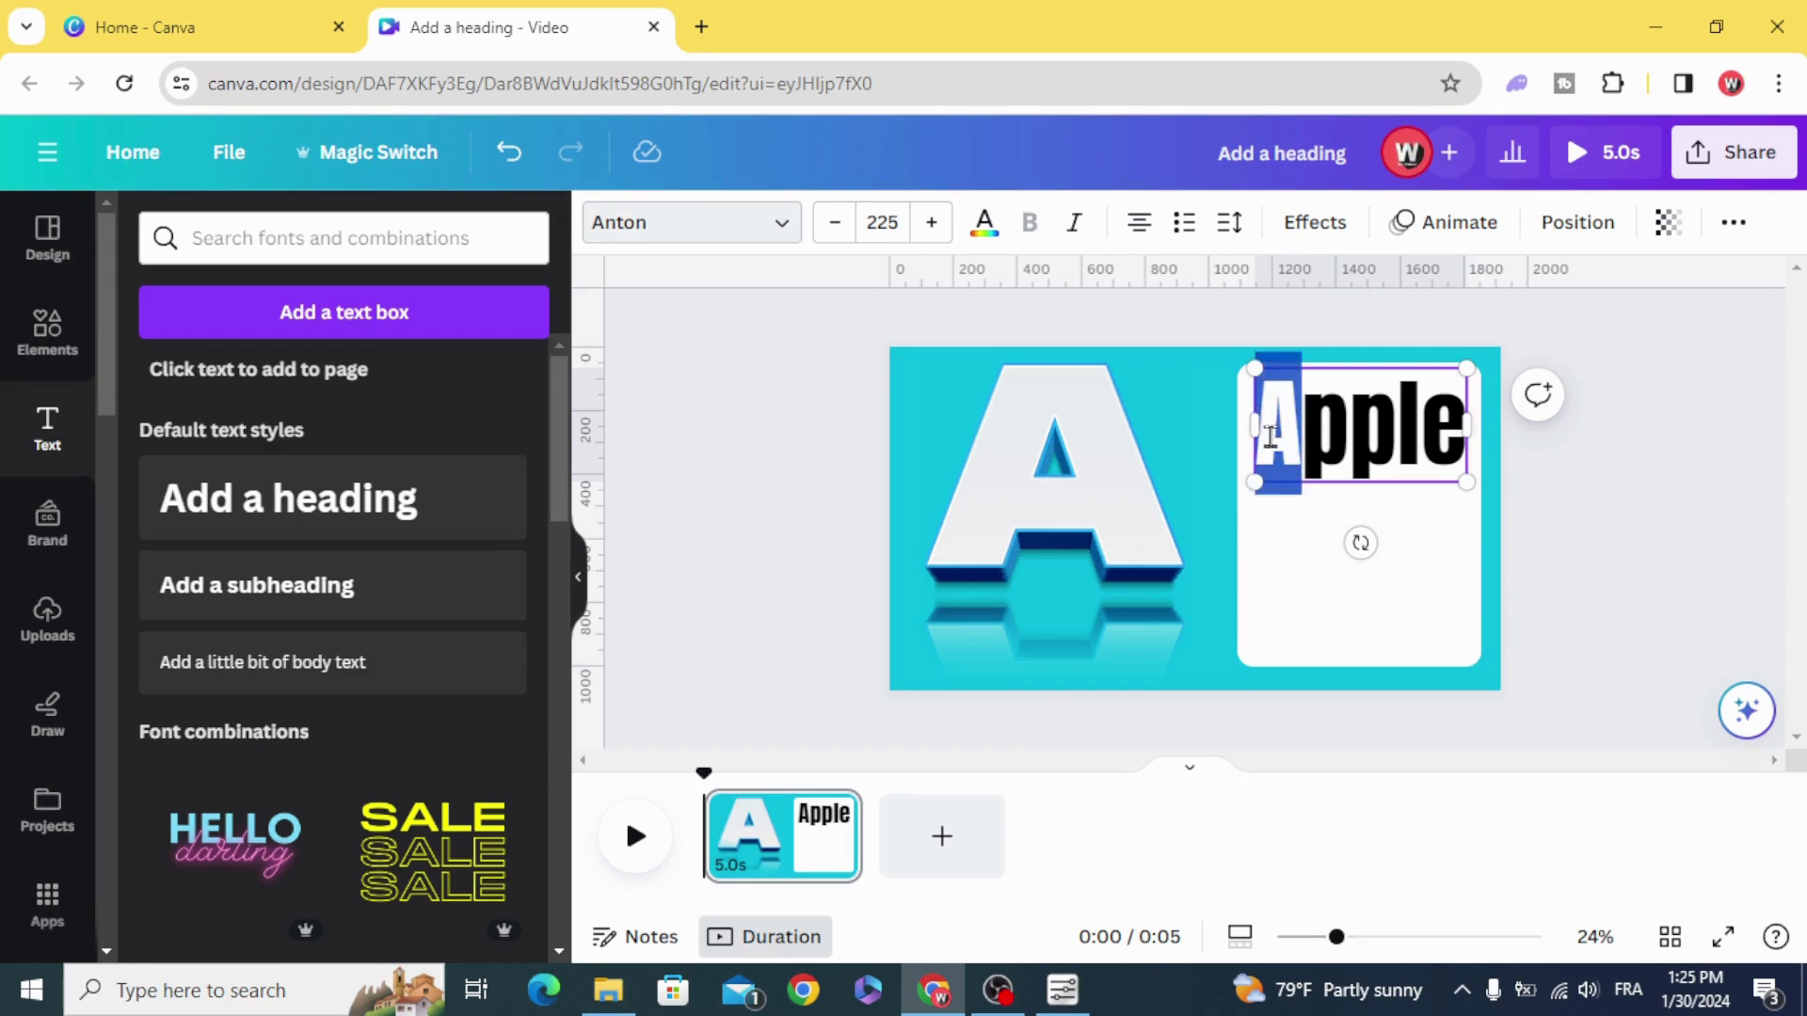
pyautogui.click(984, 221)
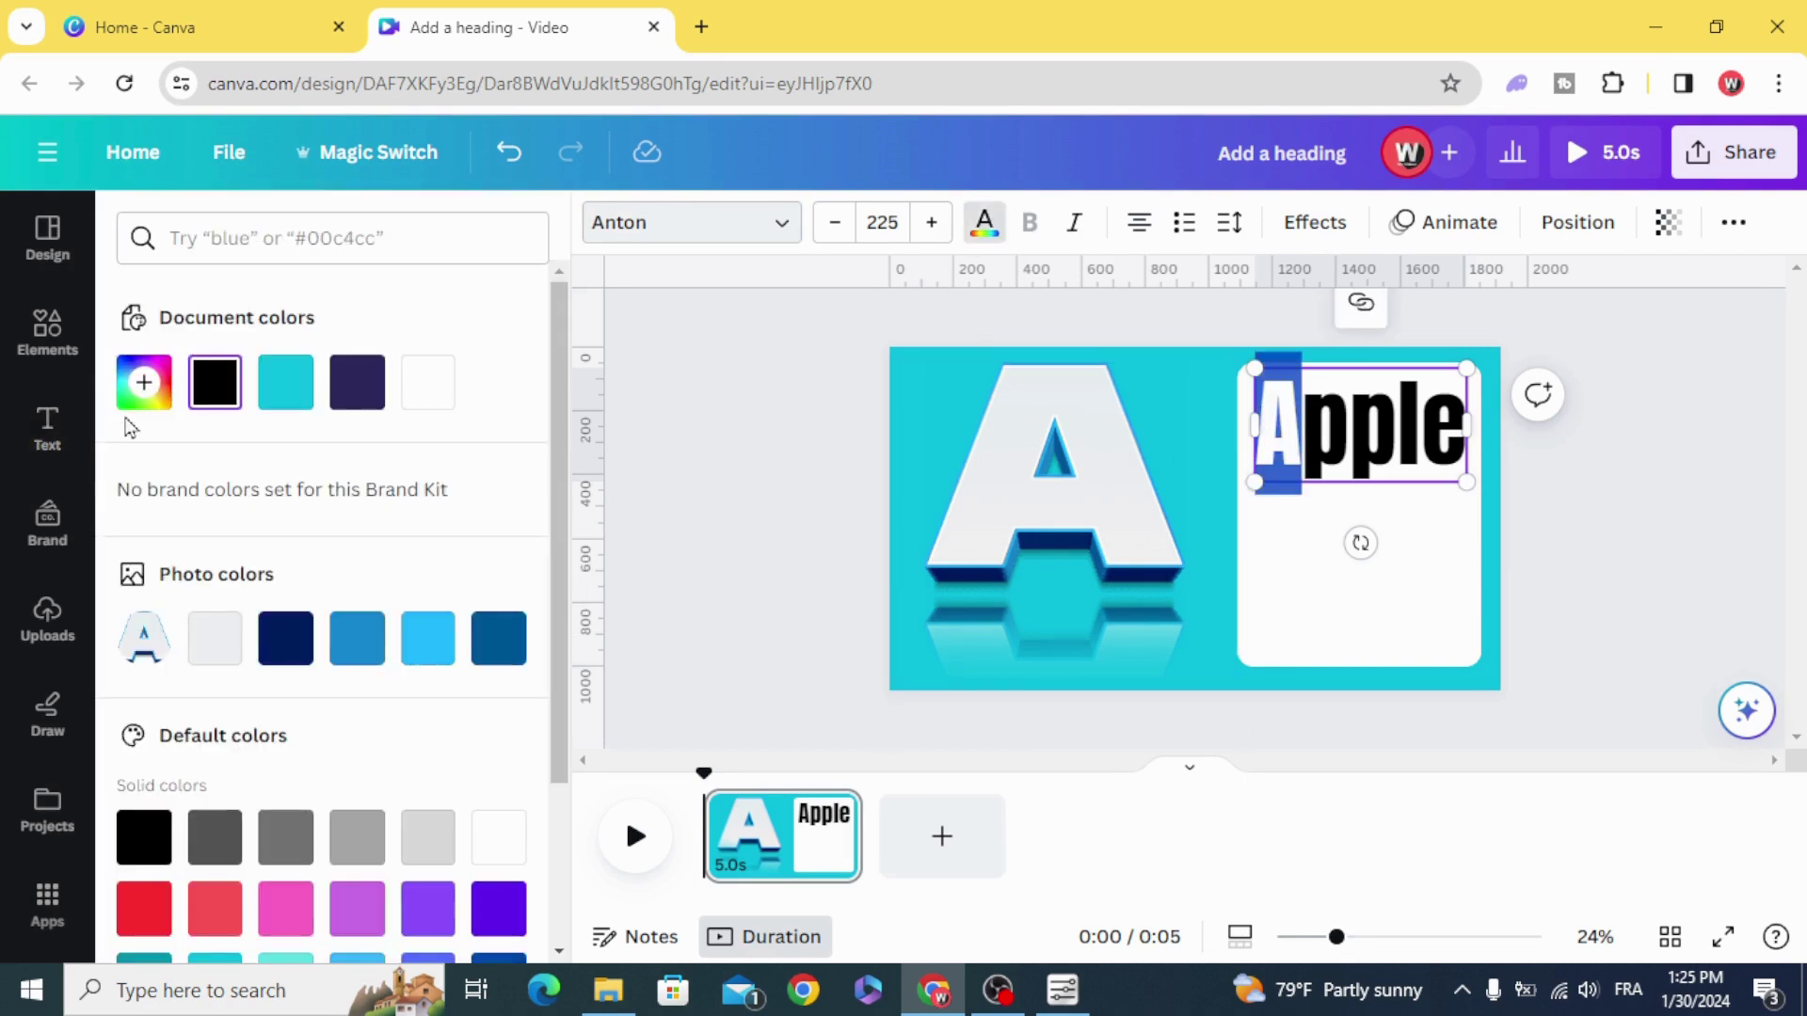
pyautogui.click(143, 383)
pyautogui.moveTo(476, 488); pyautogui.dragTo(541, 449)
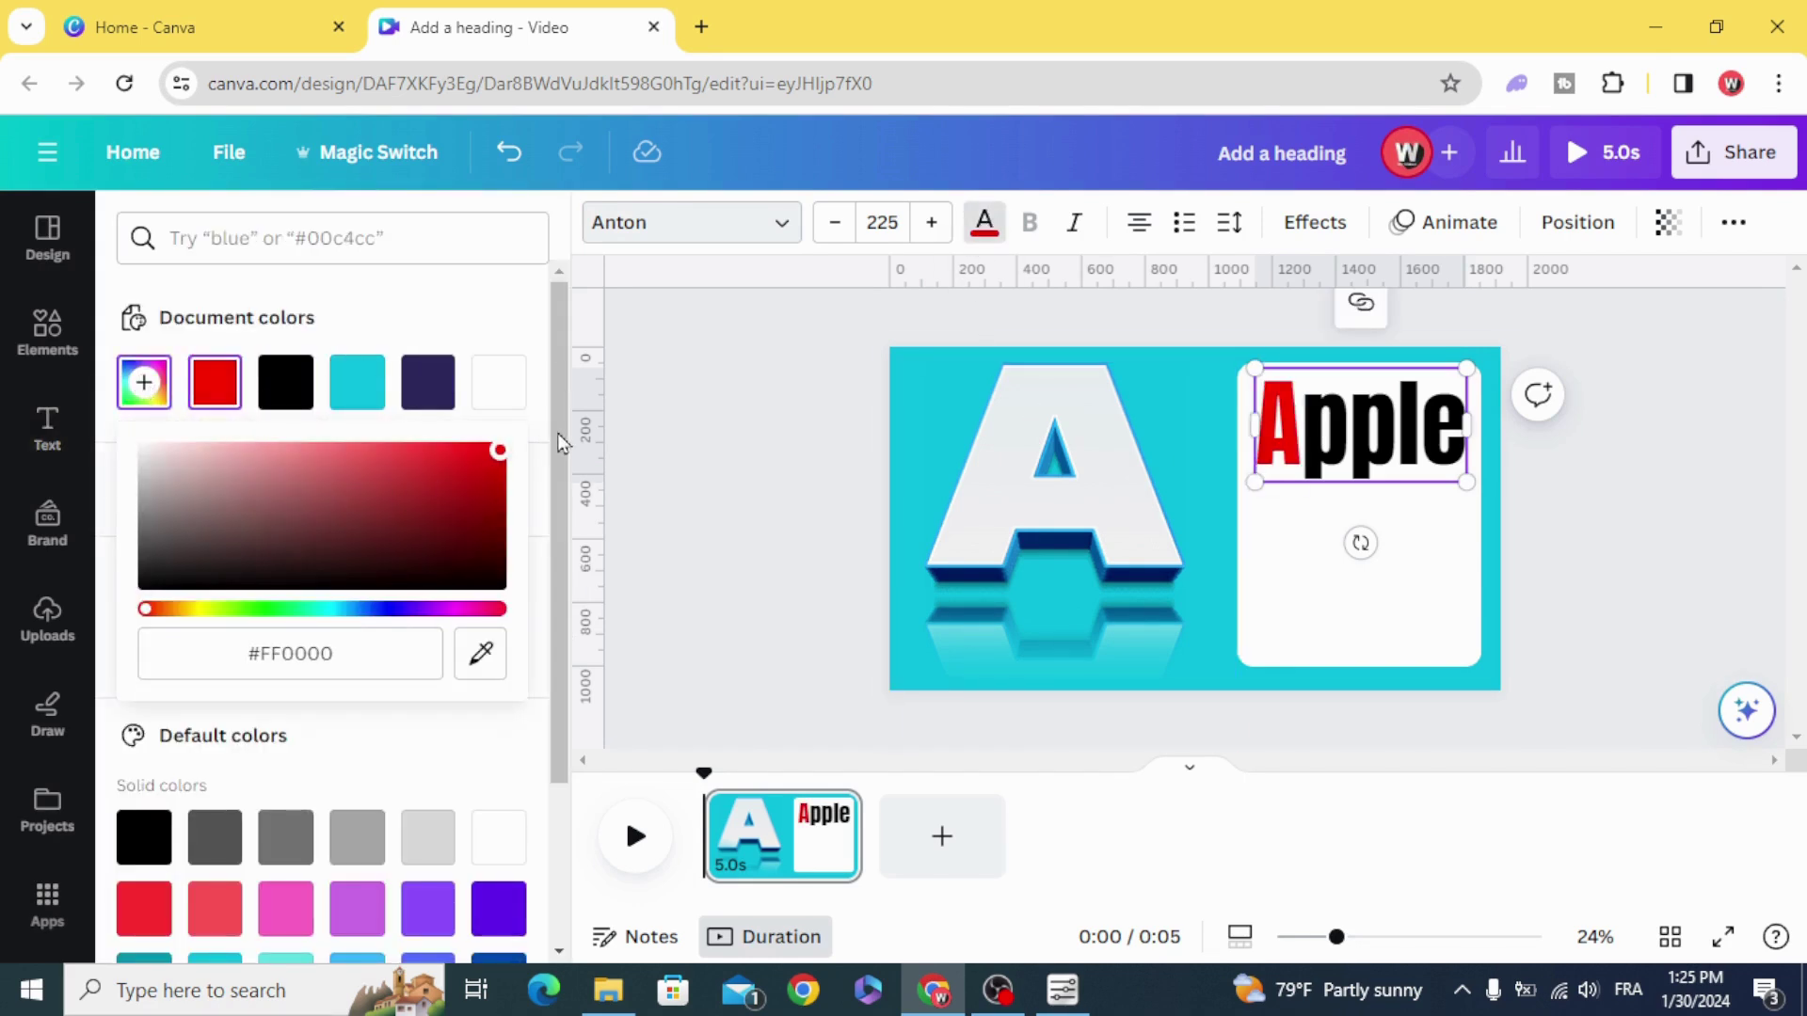
pyautogui.click(774, 446)
pyautogui.click(1277, 458)
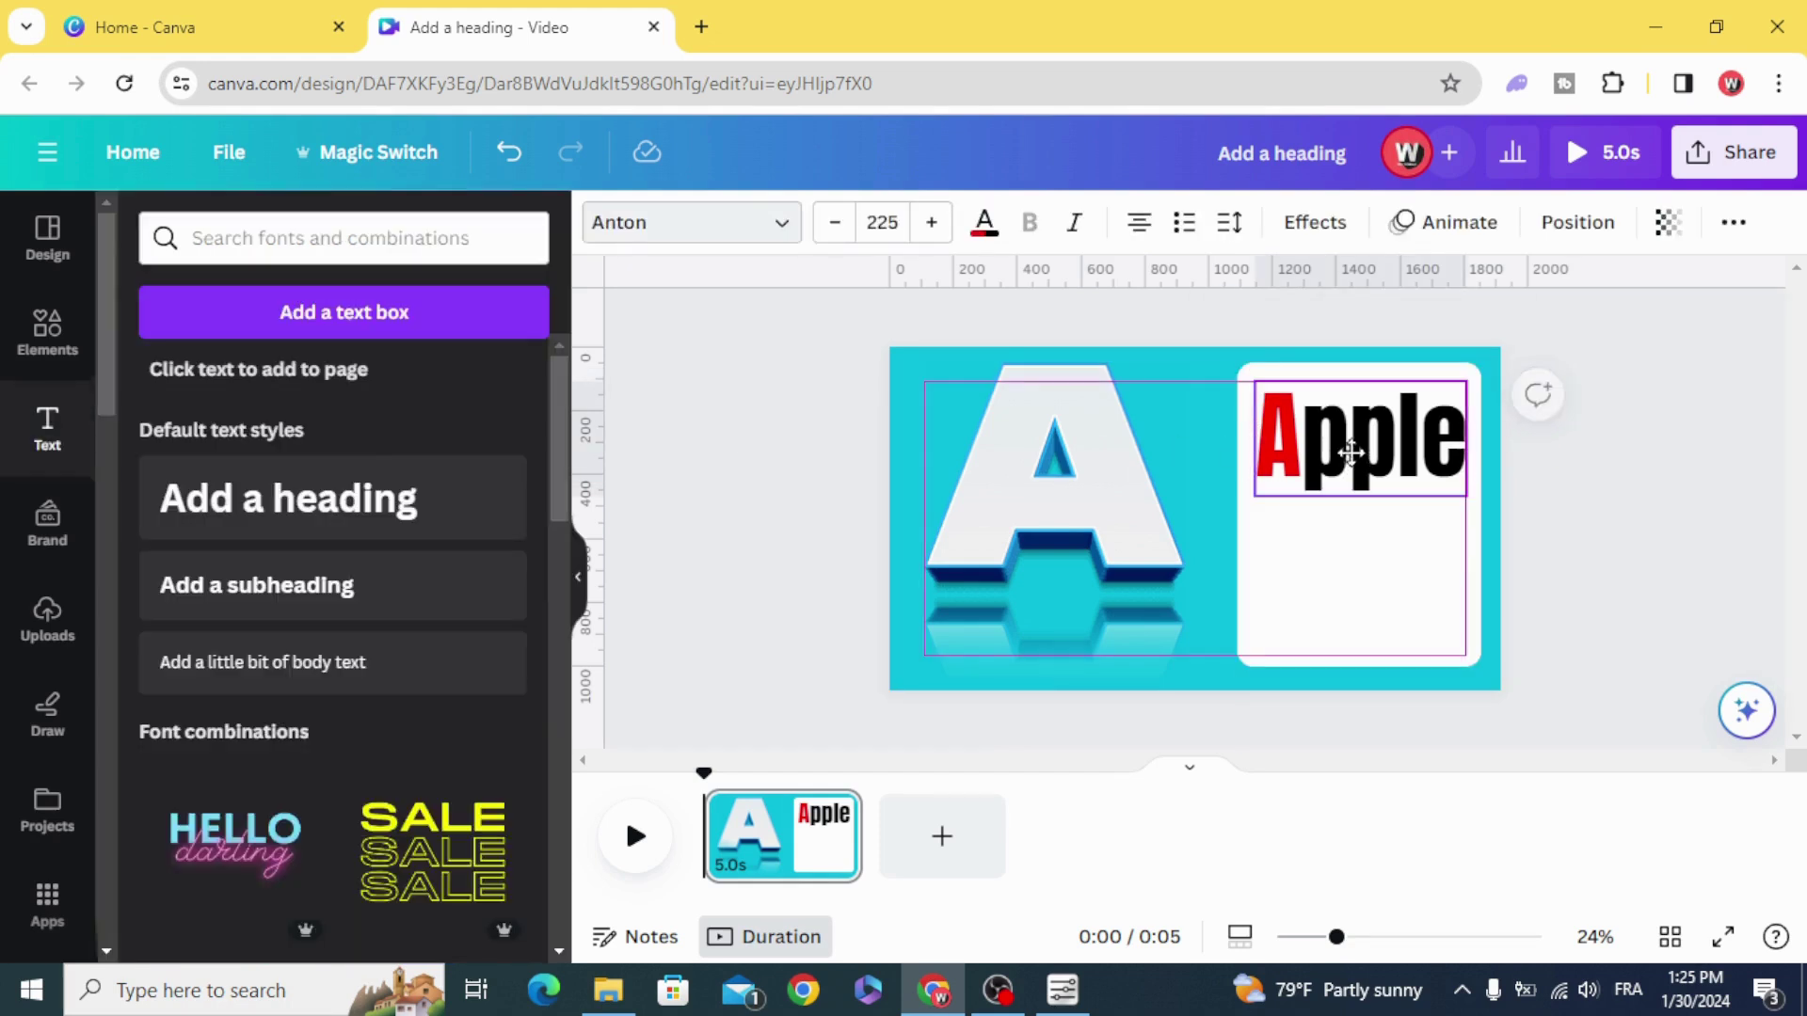
pyautogui.click(611, 511)
# Search element graphics for 'apple' and add the glossy red apple.
pyautogui.click(44, 342)
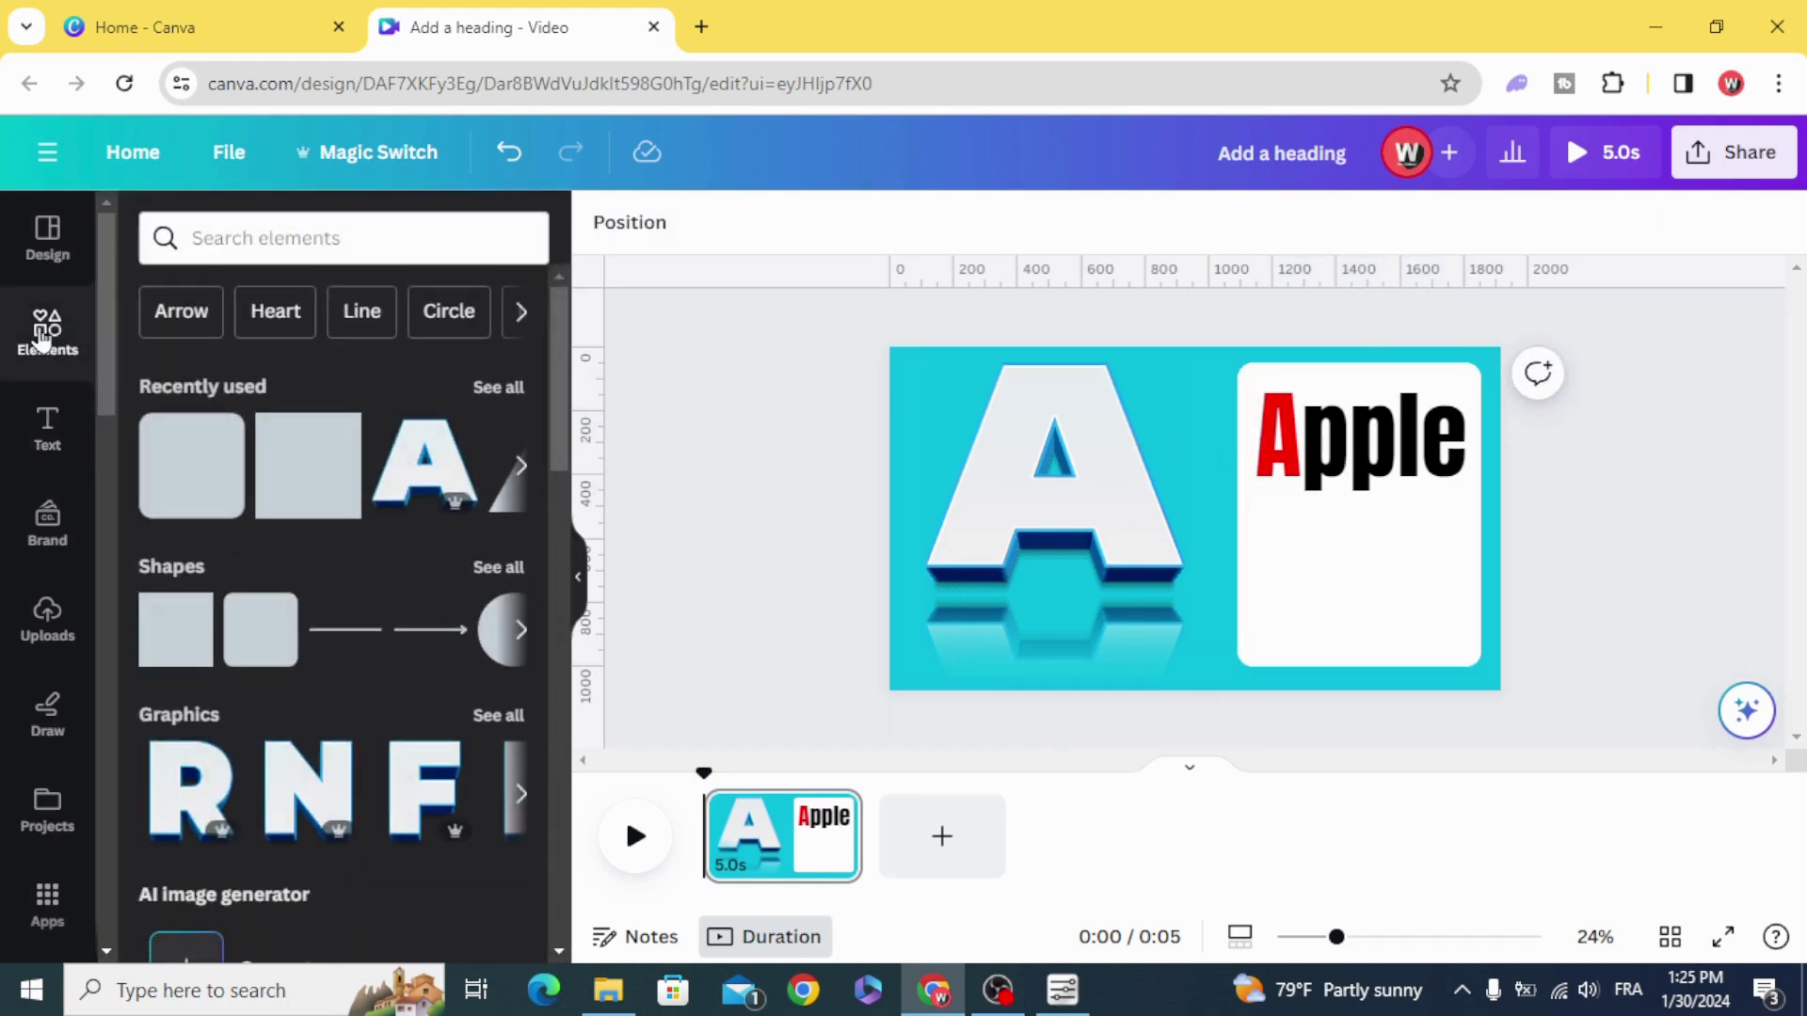
pyautogui.click(251, 233)
pyautogui.write('app')
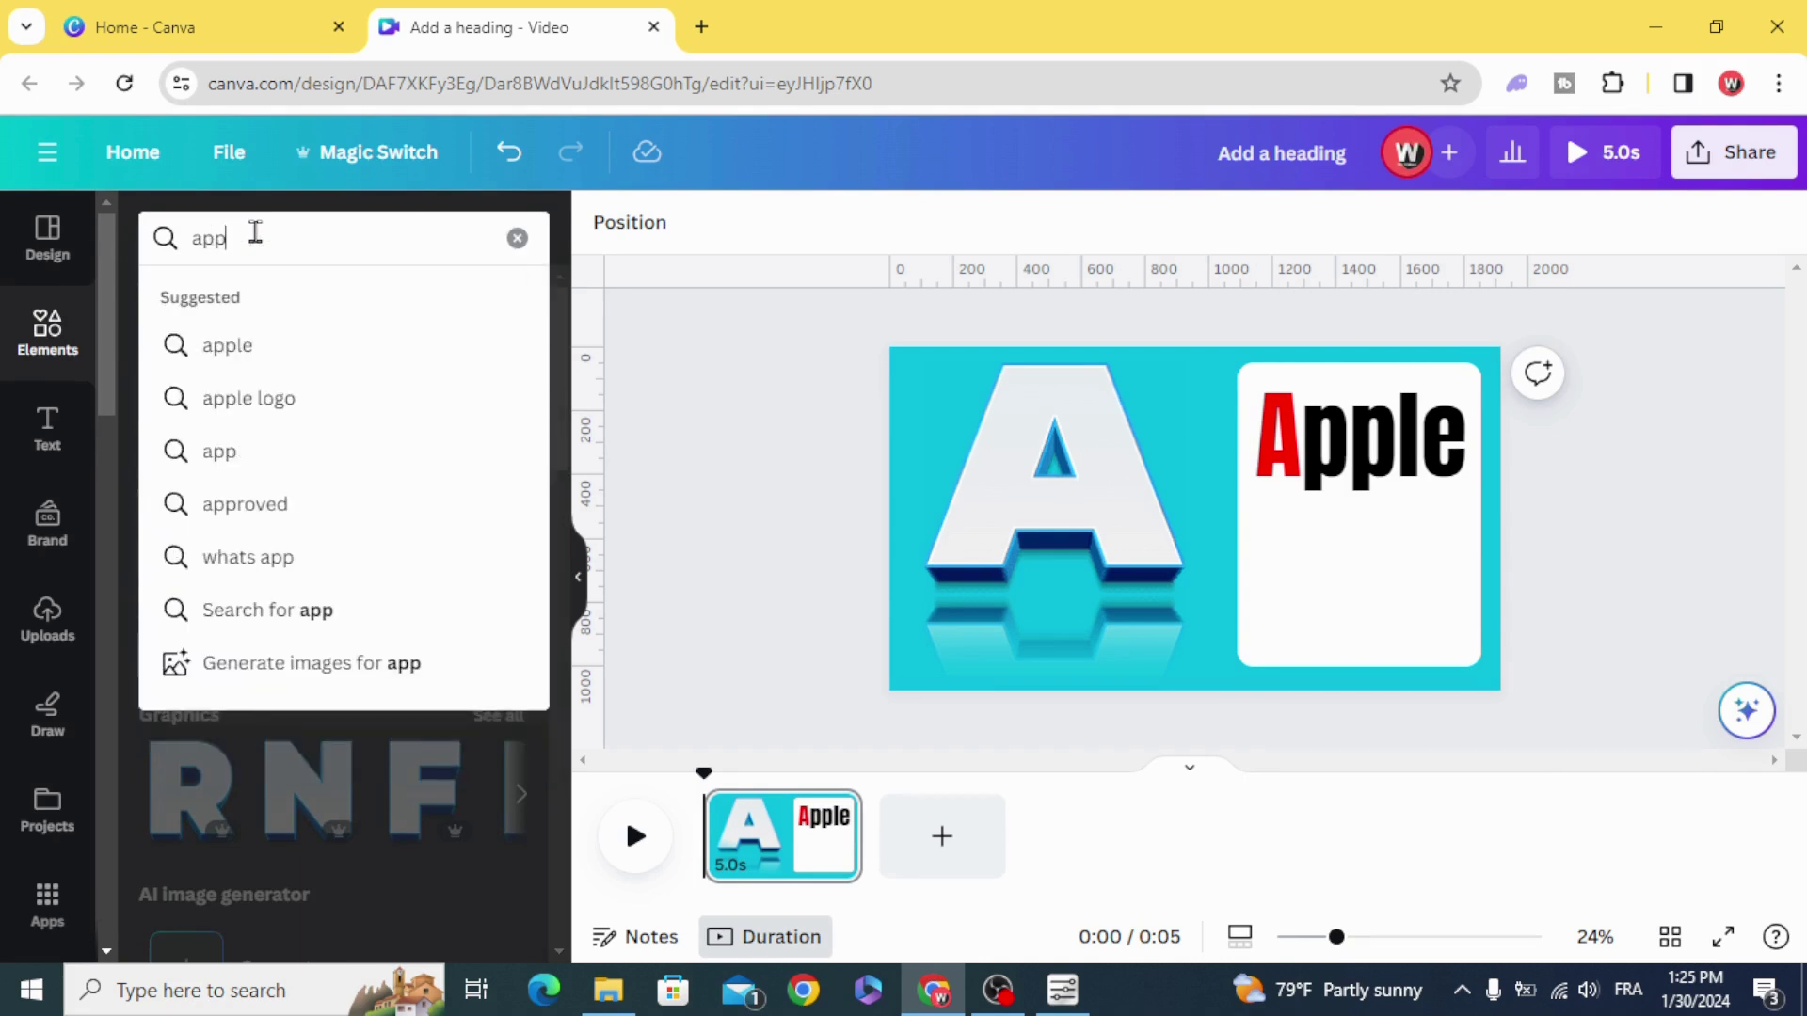
pyautogui.write('l')
pyautogui.click(298, 351)
pyautogui.click(234, 303)
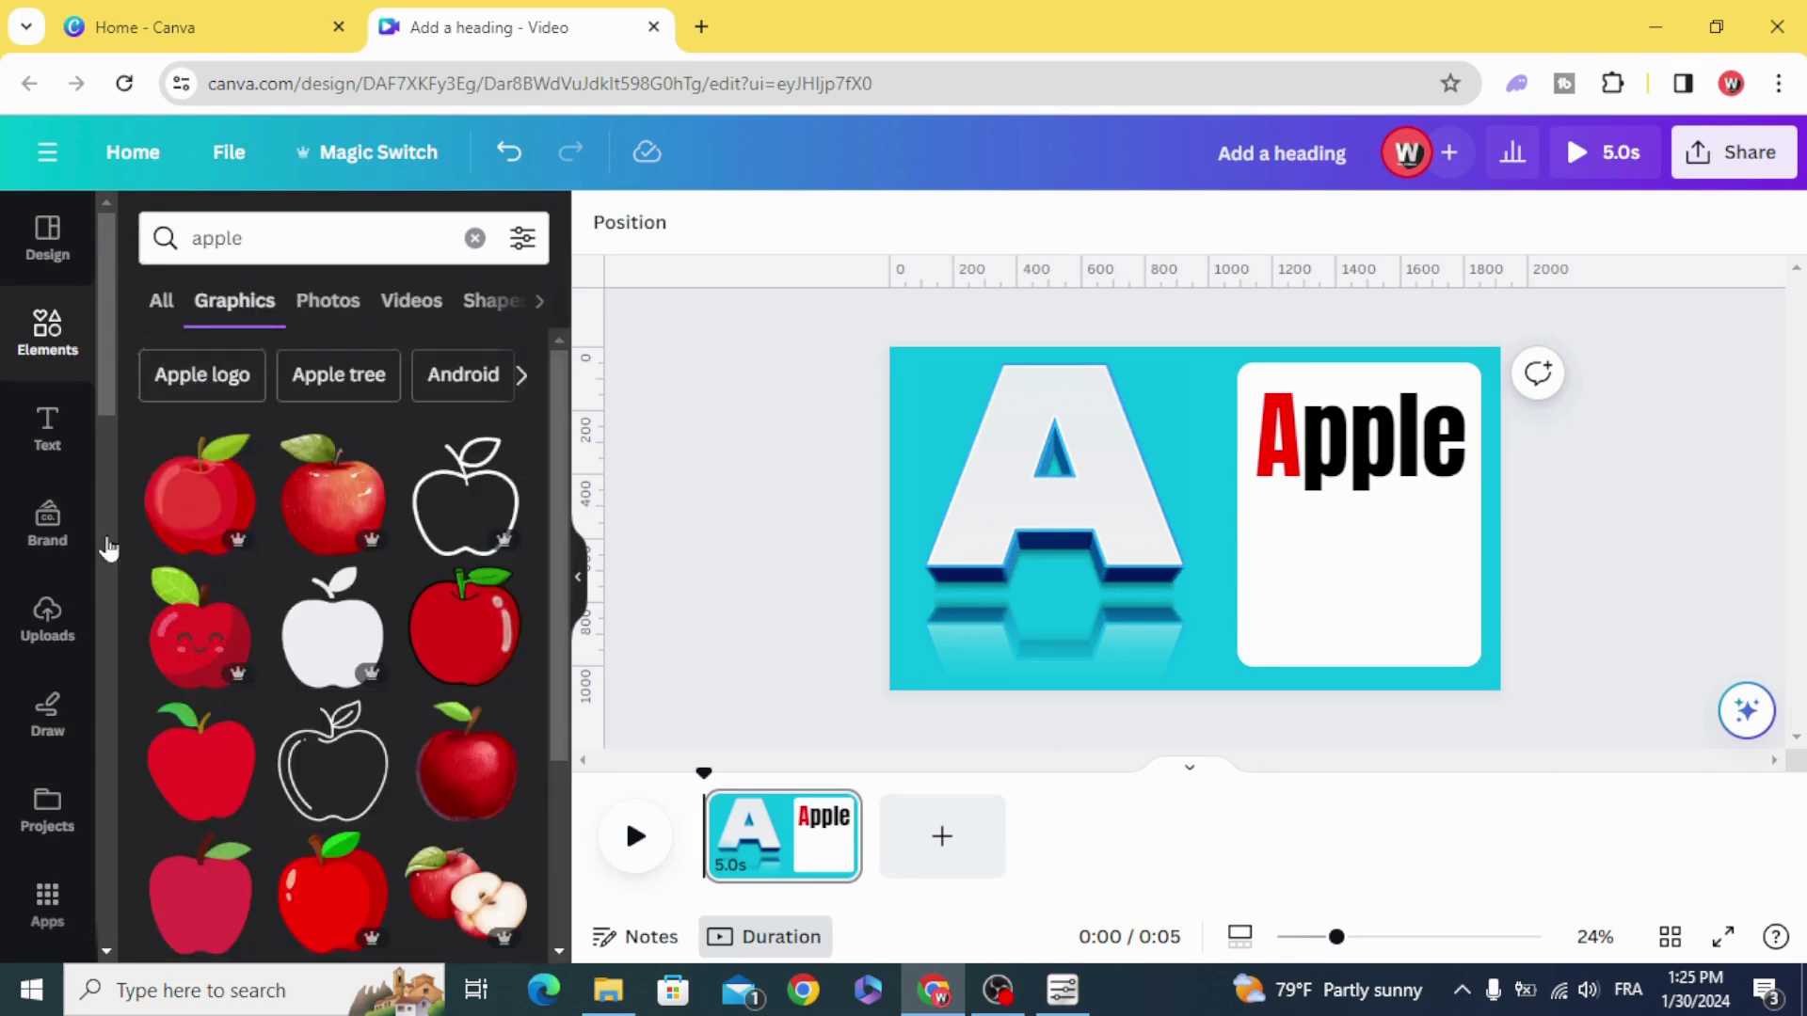
pyautogui.scroll(-2, 212, 714)
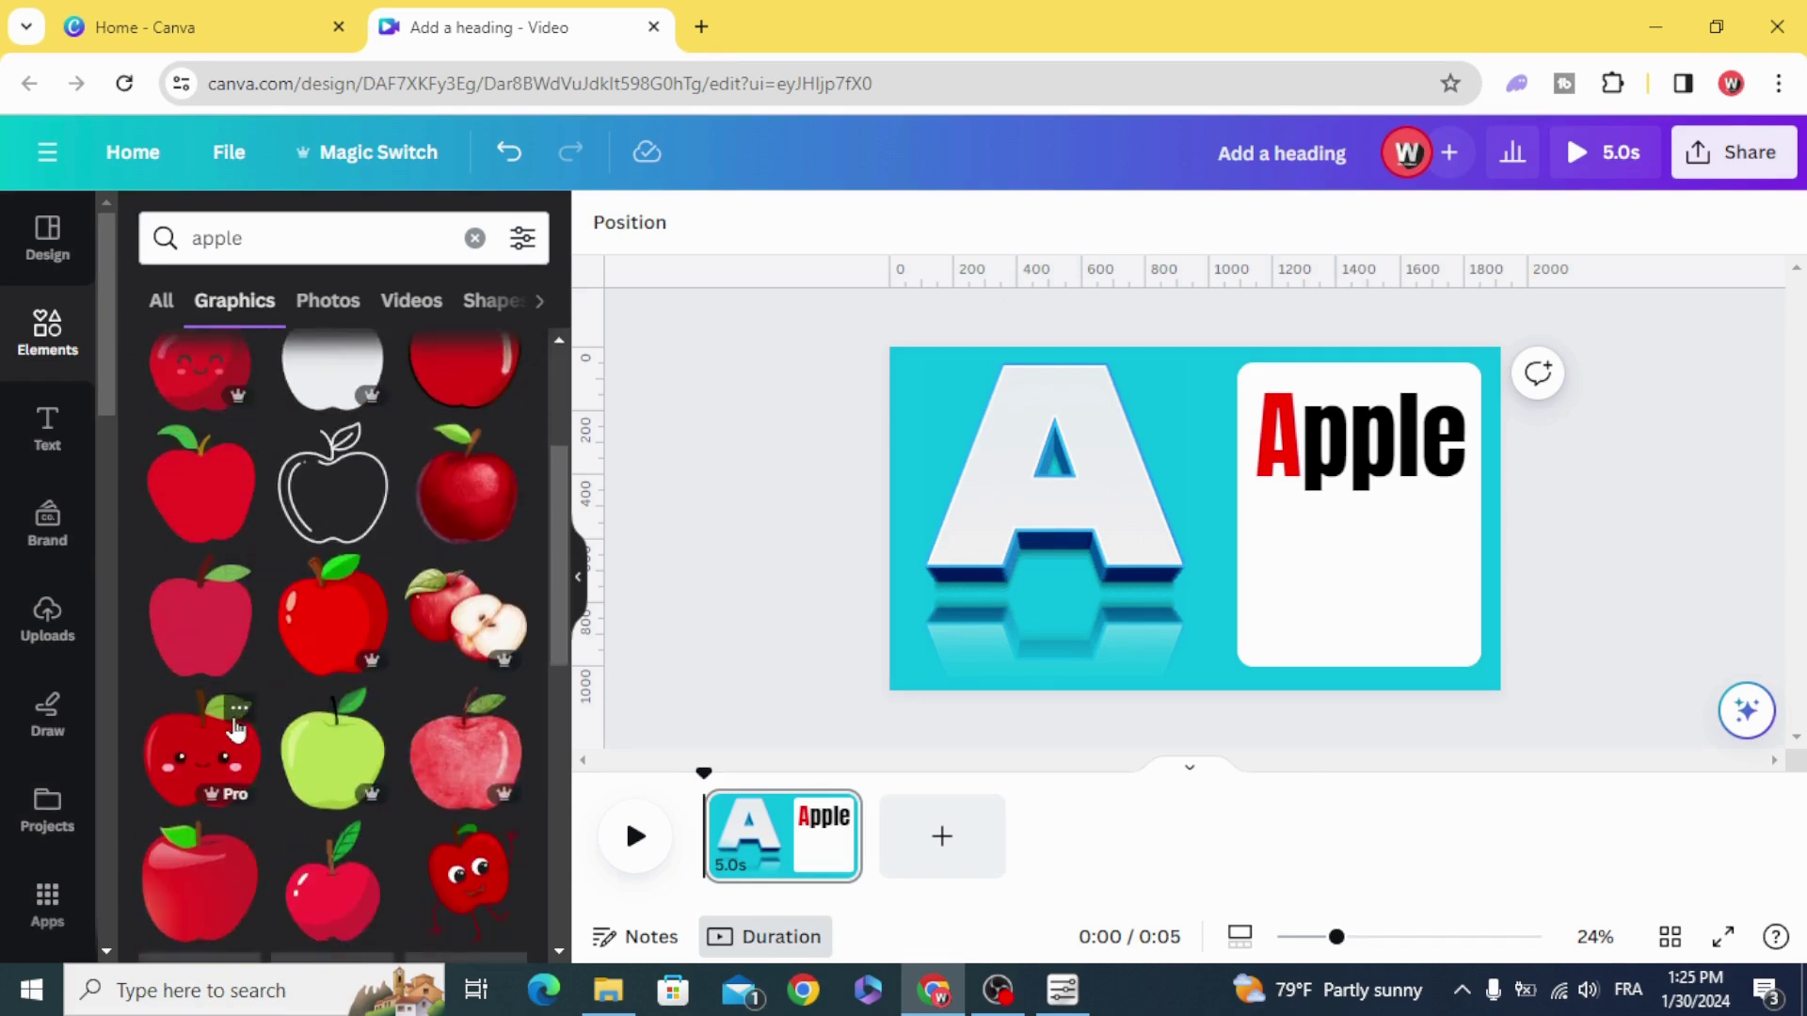
pyautogui.scroll(-1, 179, 726)
pyautogui.scroll(3, 222, 643)
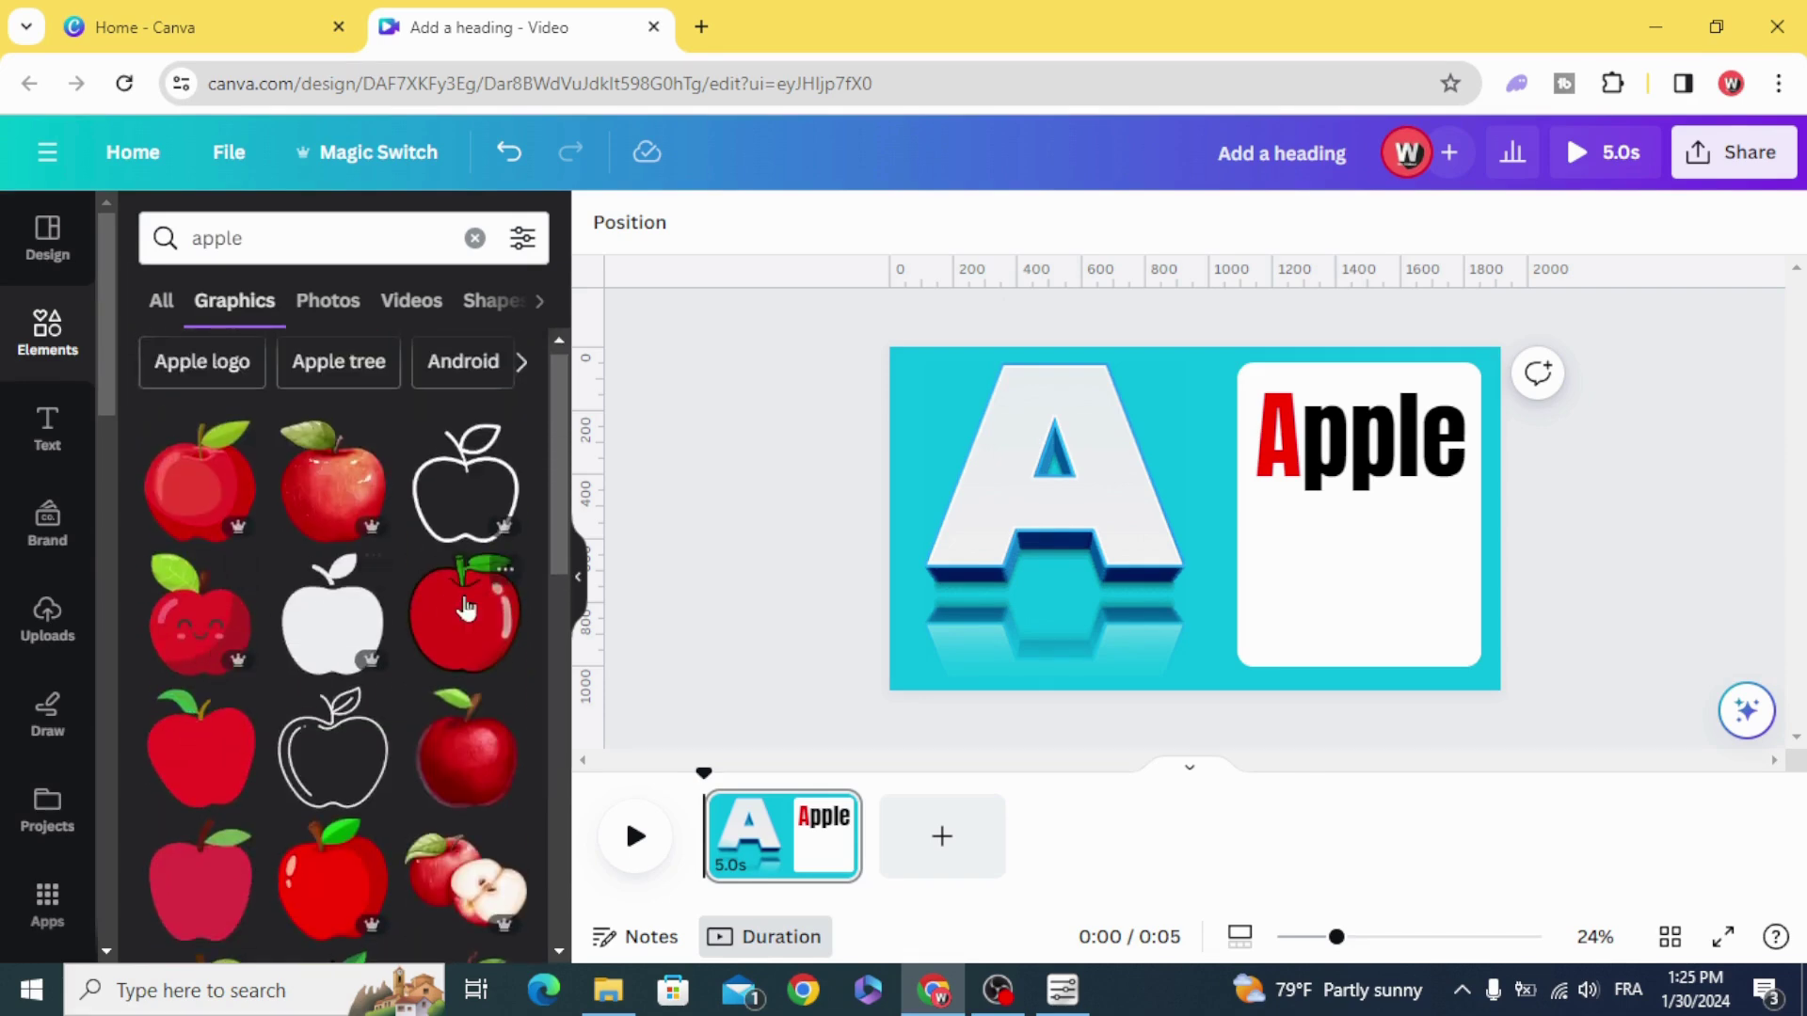
pyautogui.click(476, 614)
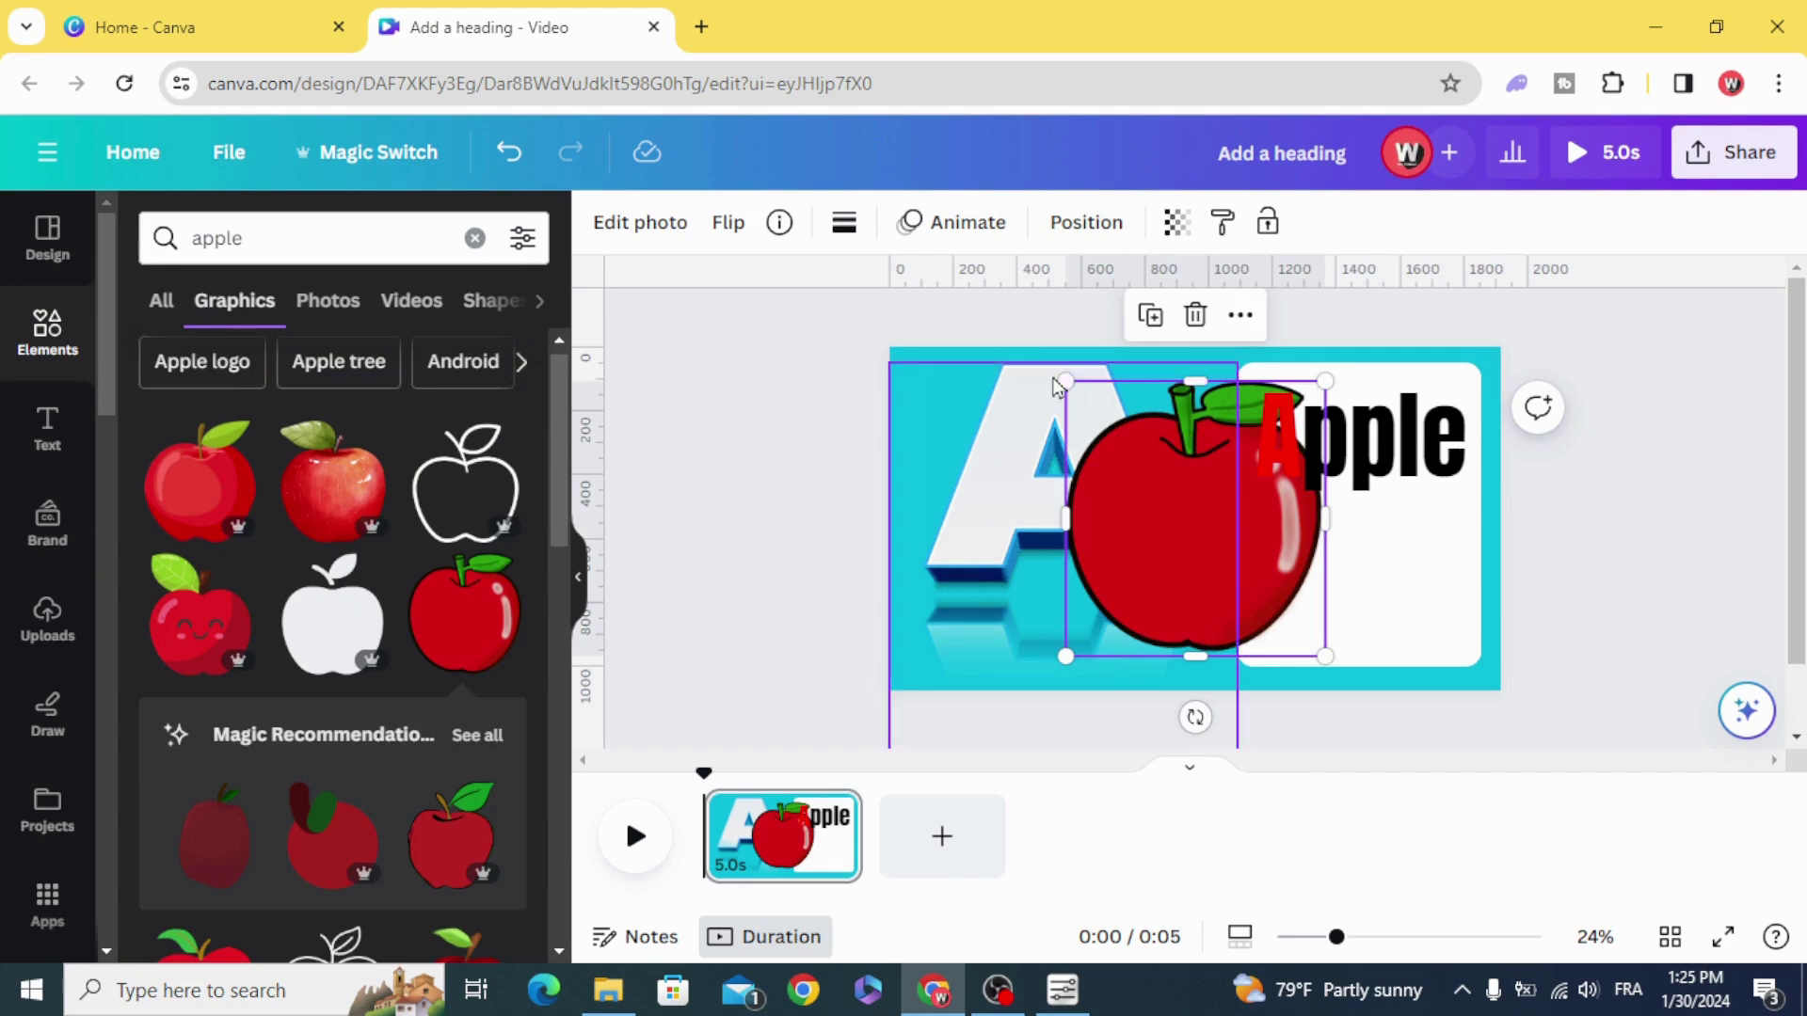
# Shrink the apple graphic and place it under the word Apple.
pyautogui.moveTo(1086, 390)
pyautogui.mouseDown()
pyautogui.moveTo(1208, 520)
pyautogui.moveTo(1352, 585)
pyautogui.mouseUp()
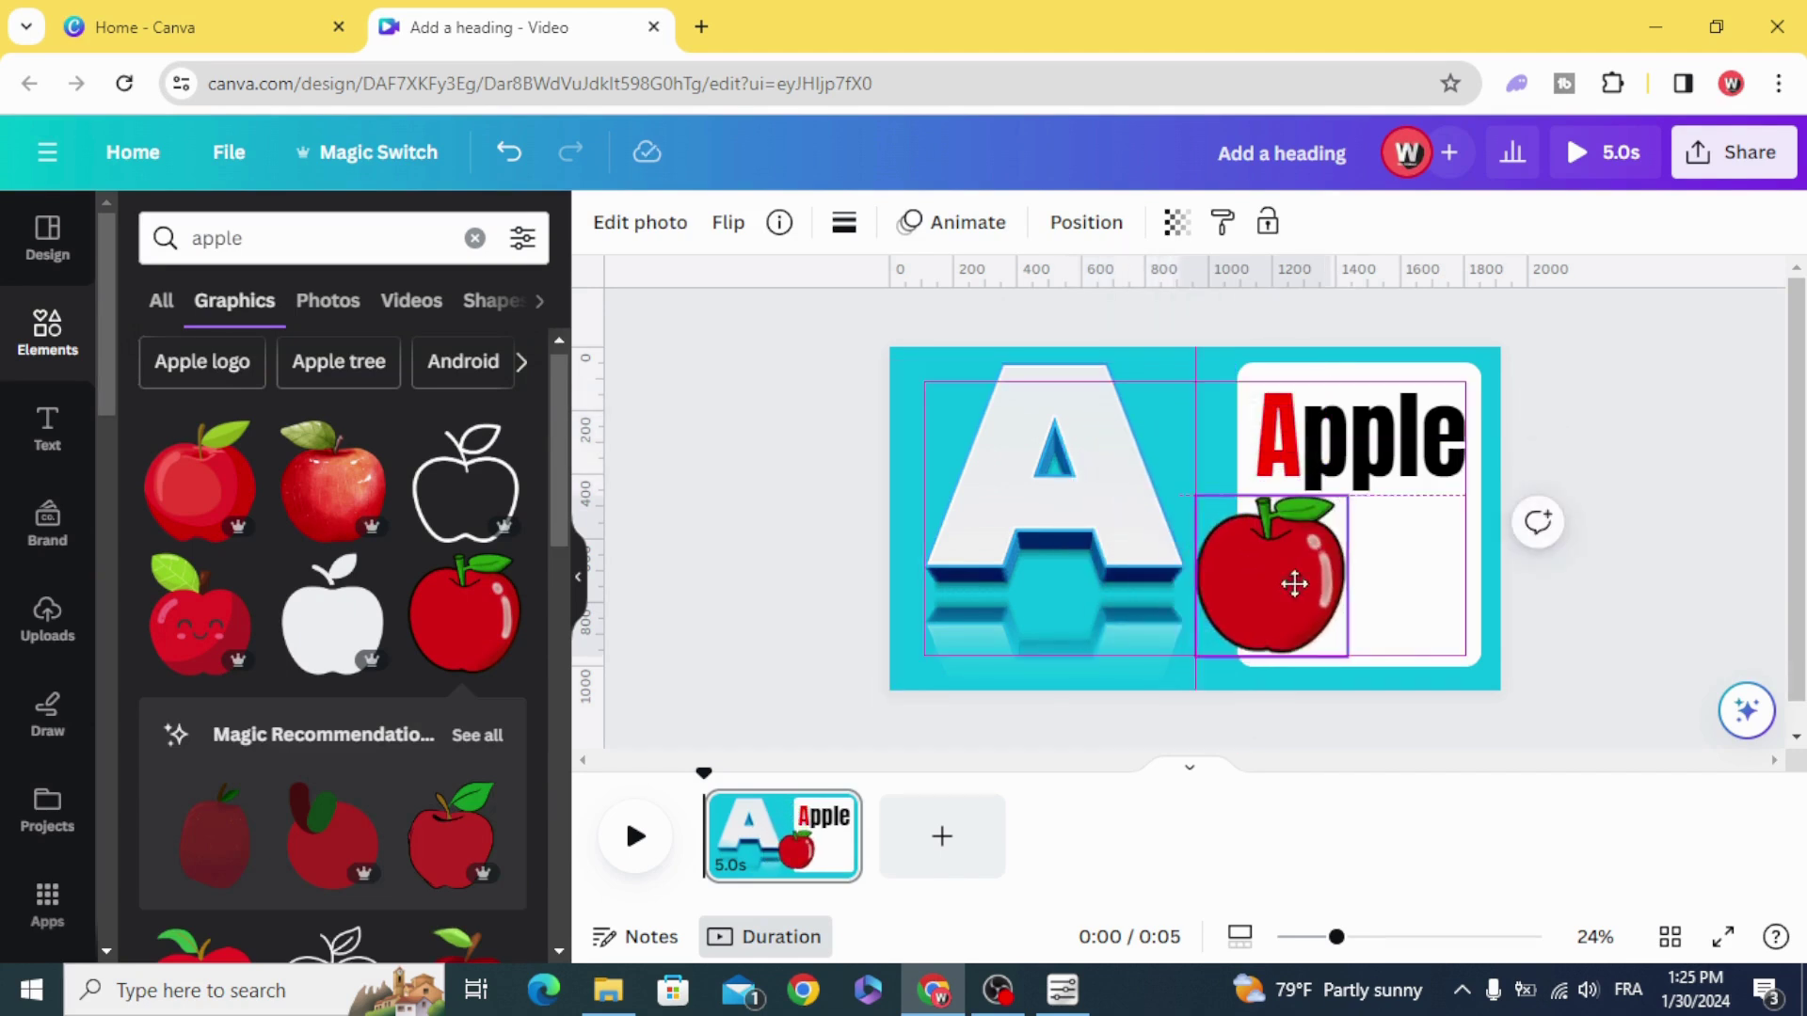
pyautogui.moveTo(1283, 492); pyautogui.dragTo(1294, 514)
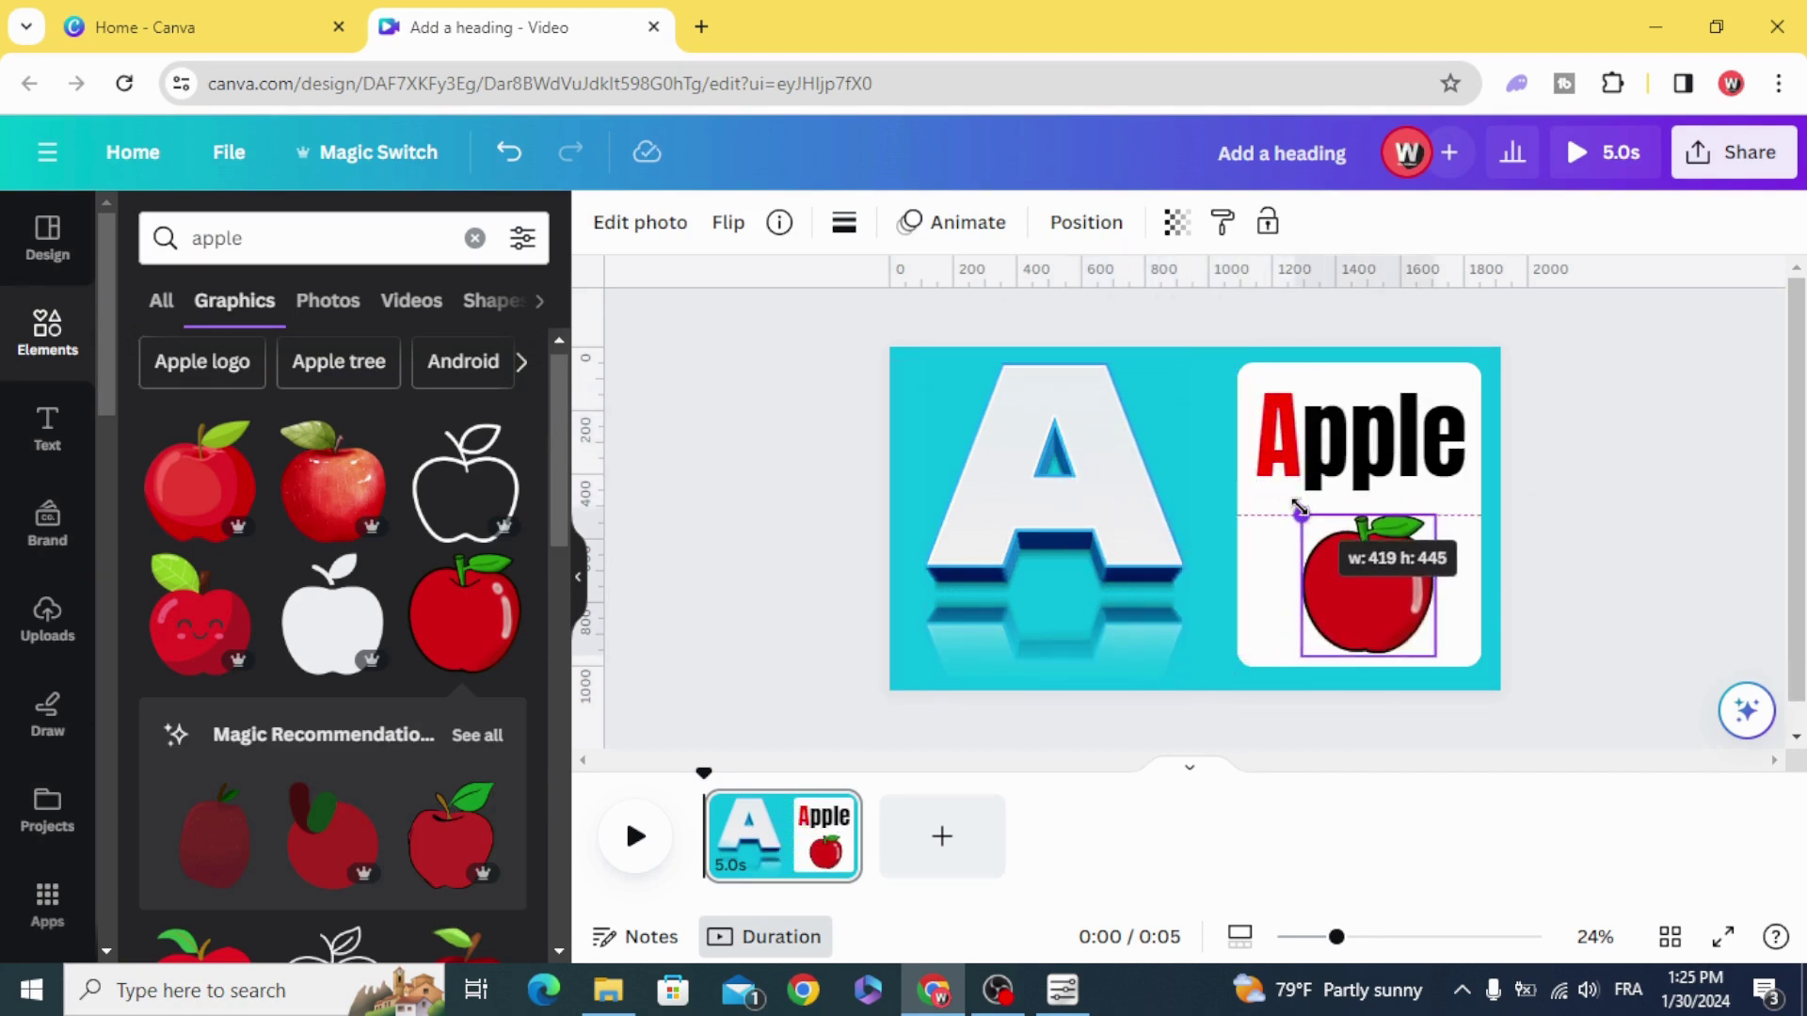
pyautogui.moveTo(1363, 587); pyautogui.dragTo(1363, 576)
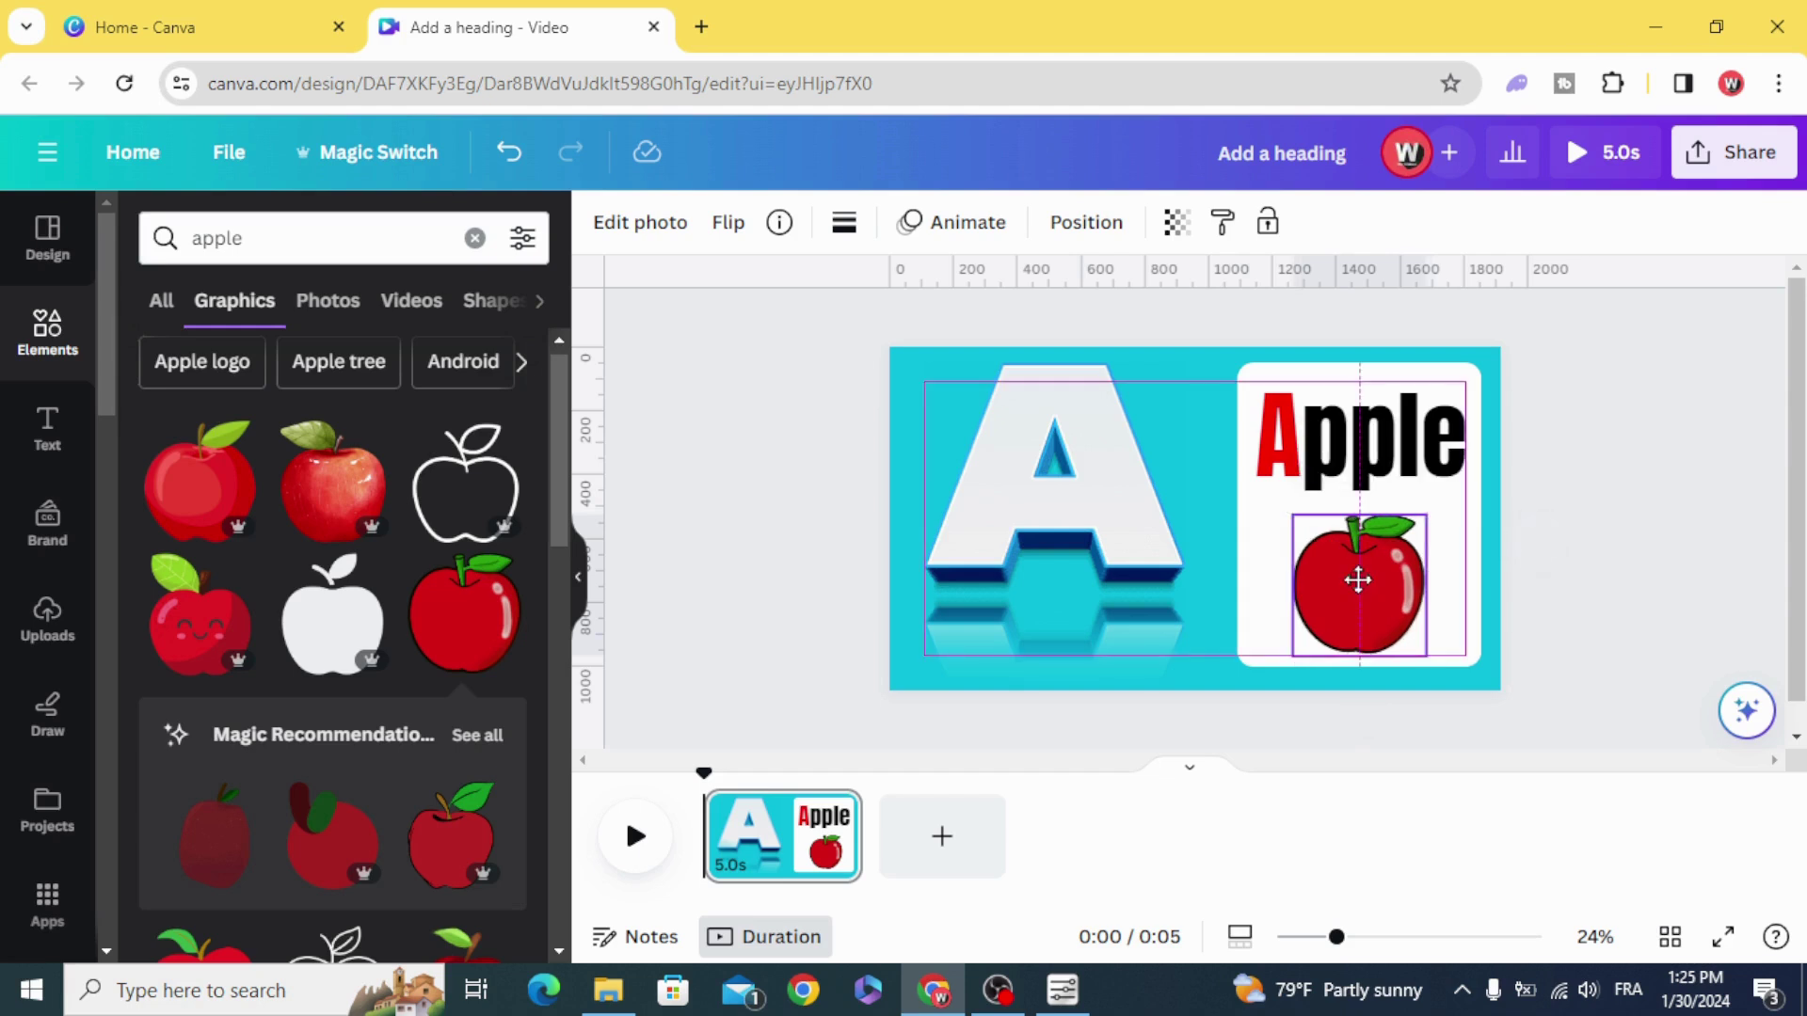
pyautogui.click(784, 581)
pyautogui.click(475, 238)
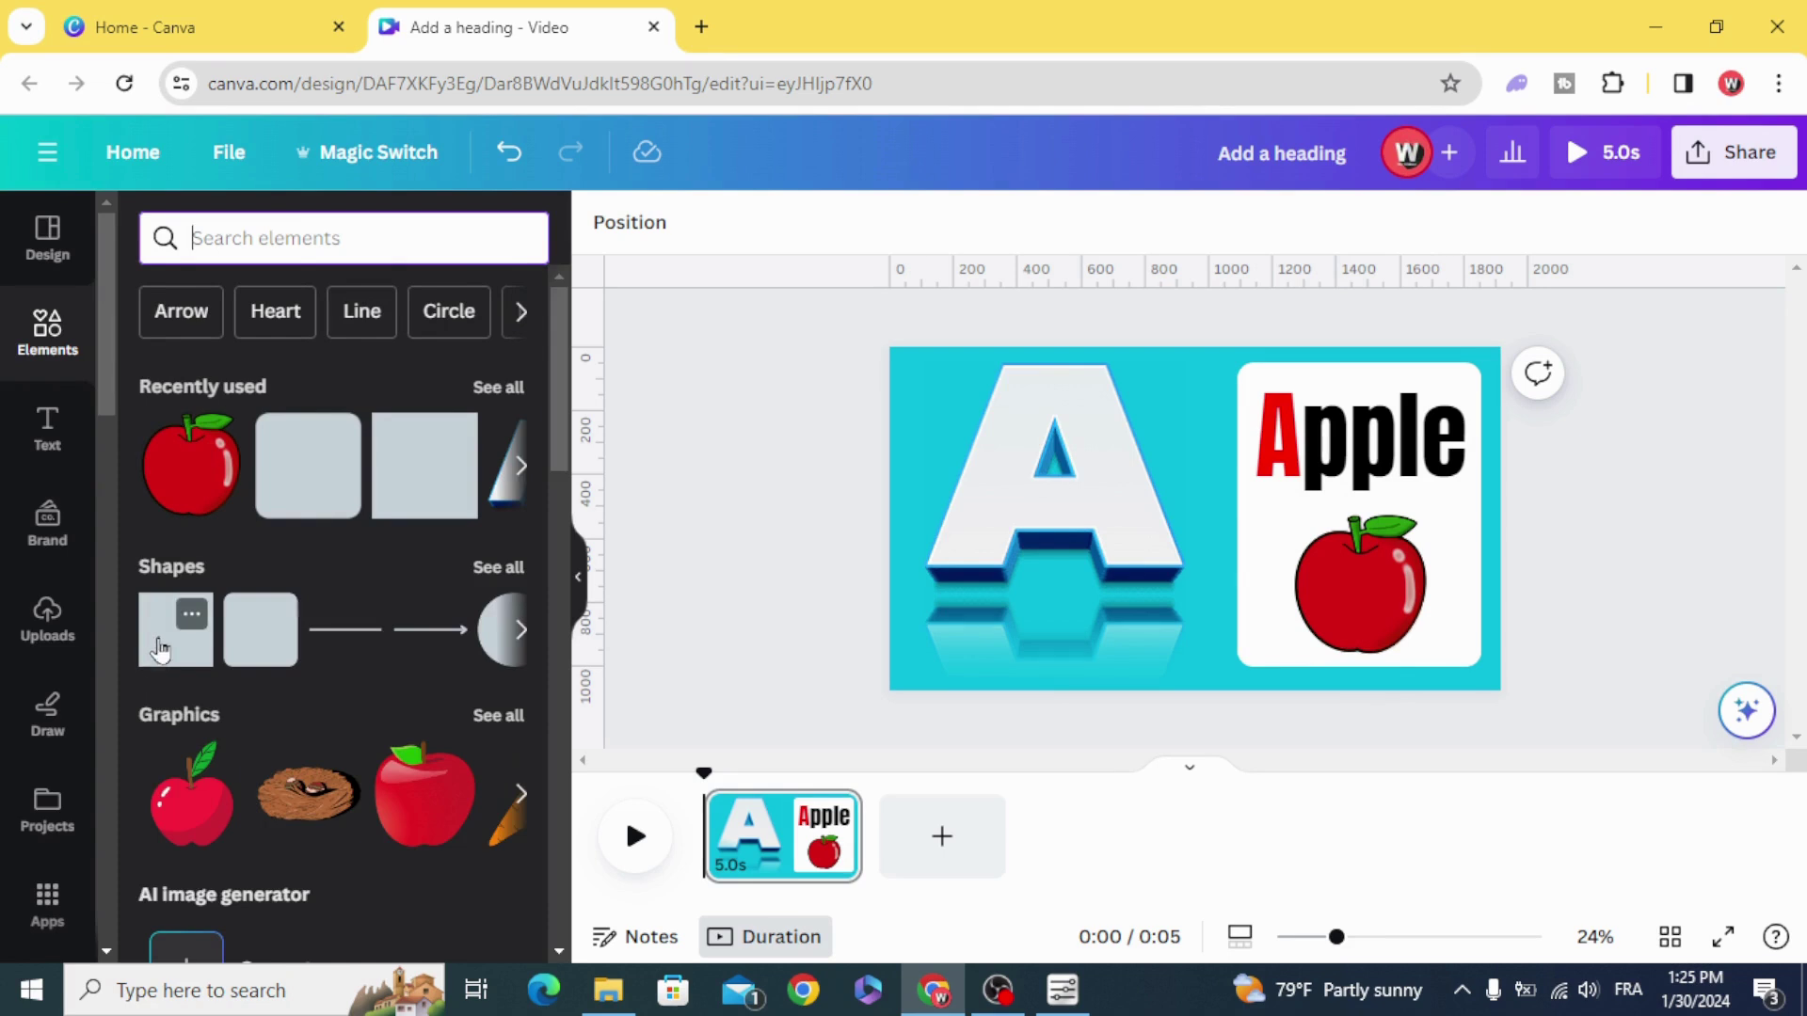
# Add a square at the page centre line and set its transparency to 0.
pyautogui.click(160, 649)
pyautogui.click(718, 569)
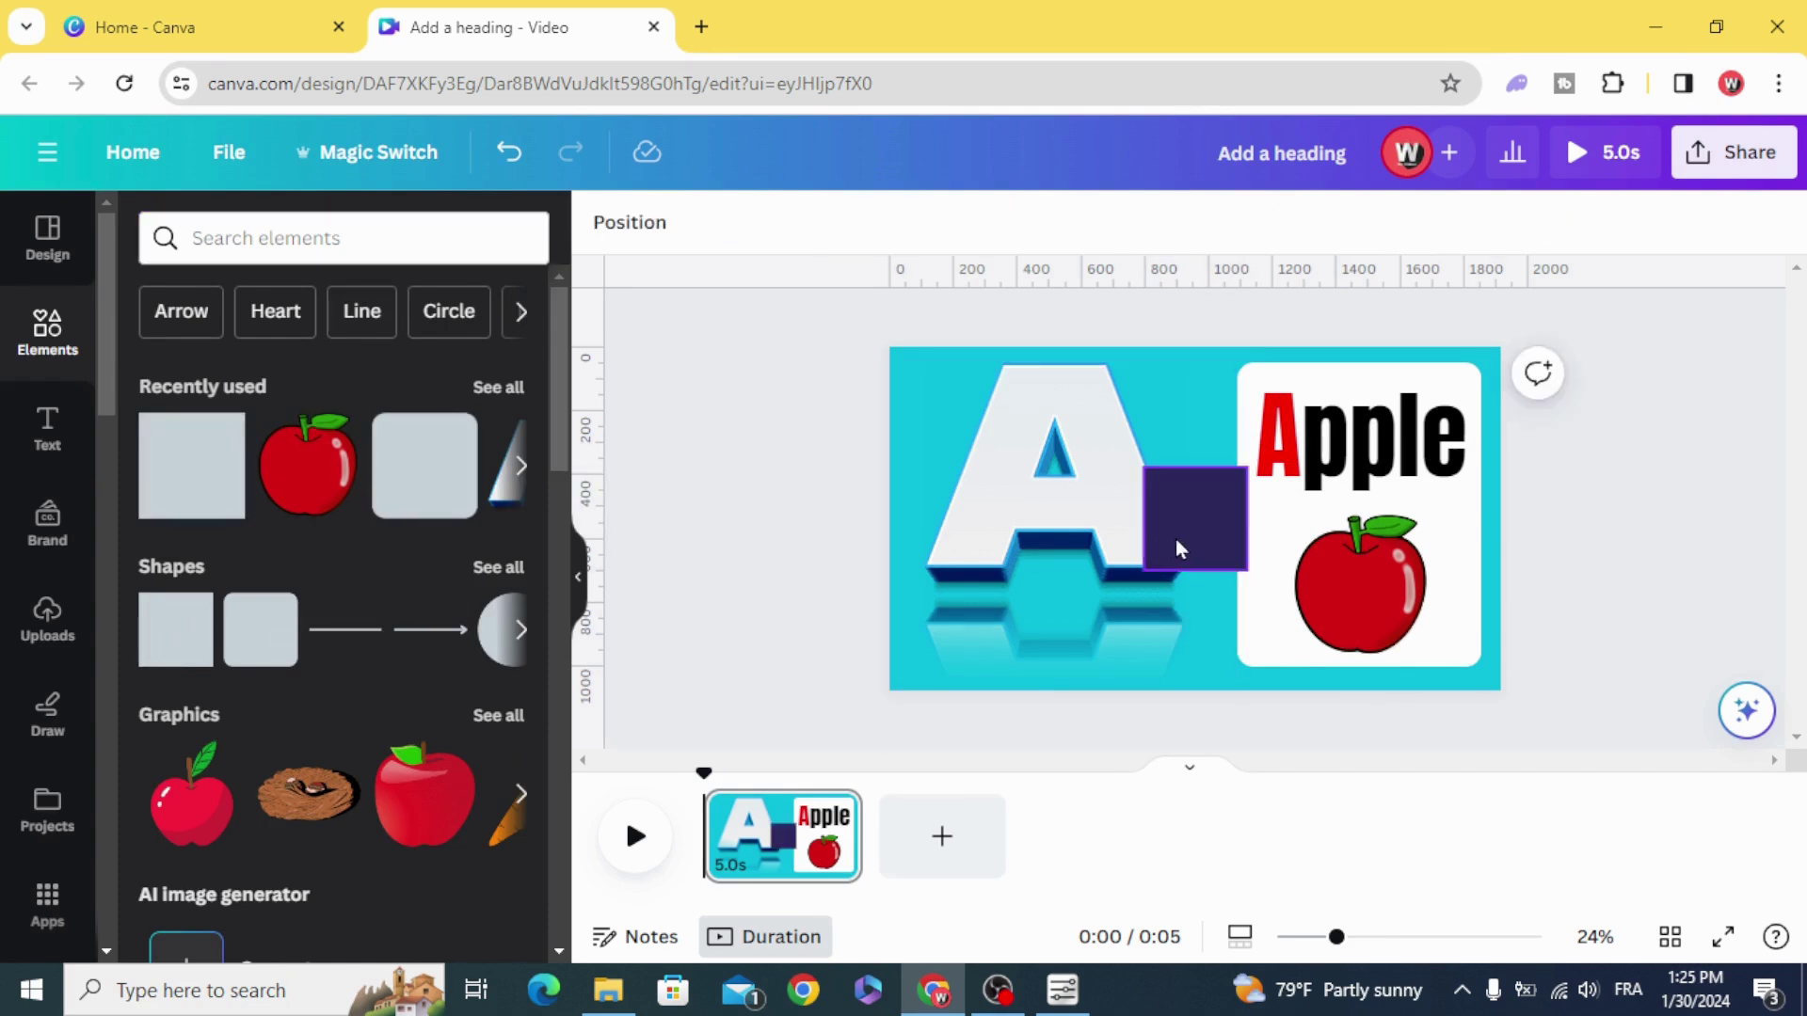
pyautogui.moveTo(1180, 549); pyautogui.dragTo(1239, 537)
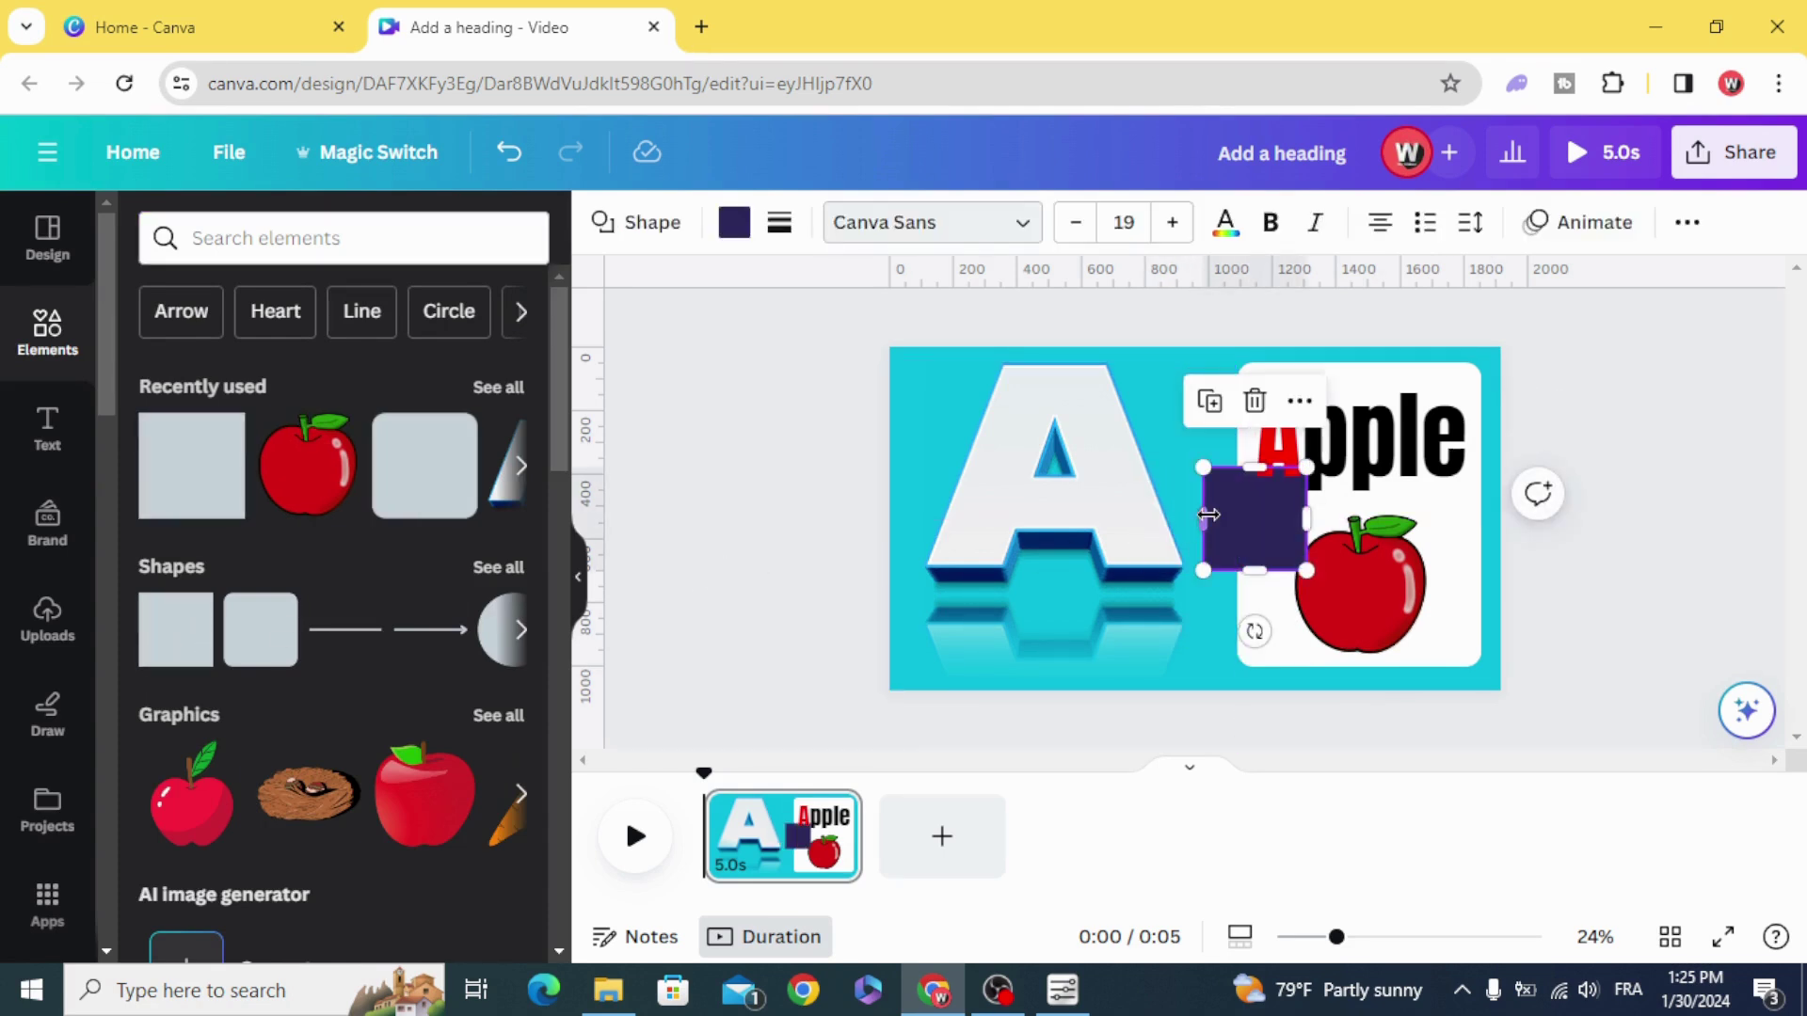
pyautogui.click(1687, 221)
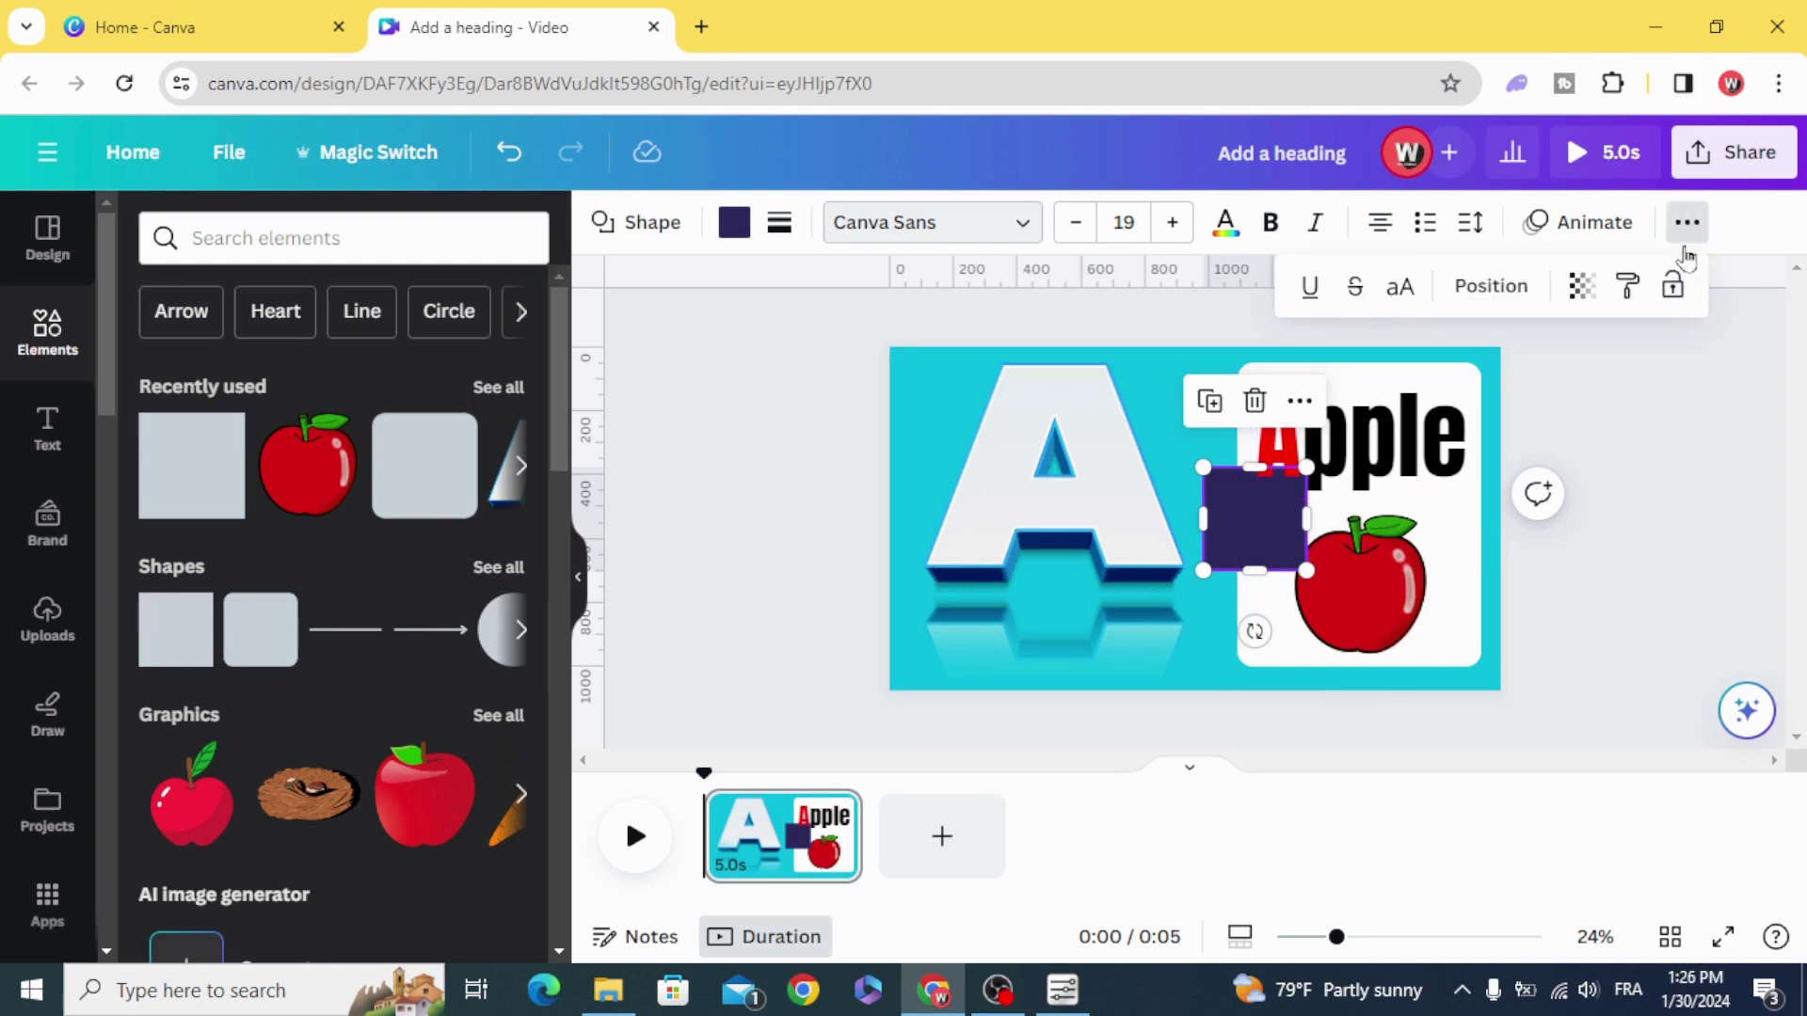
pyautogui.moveTo(1582, 349); pyautogui.dragTo(889, 508)
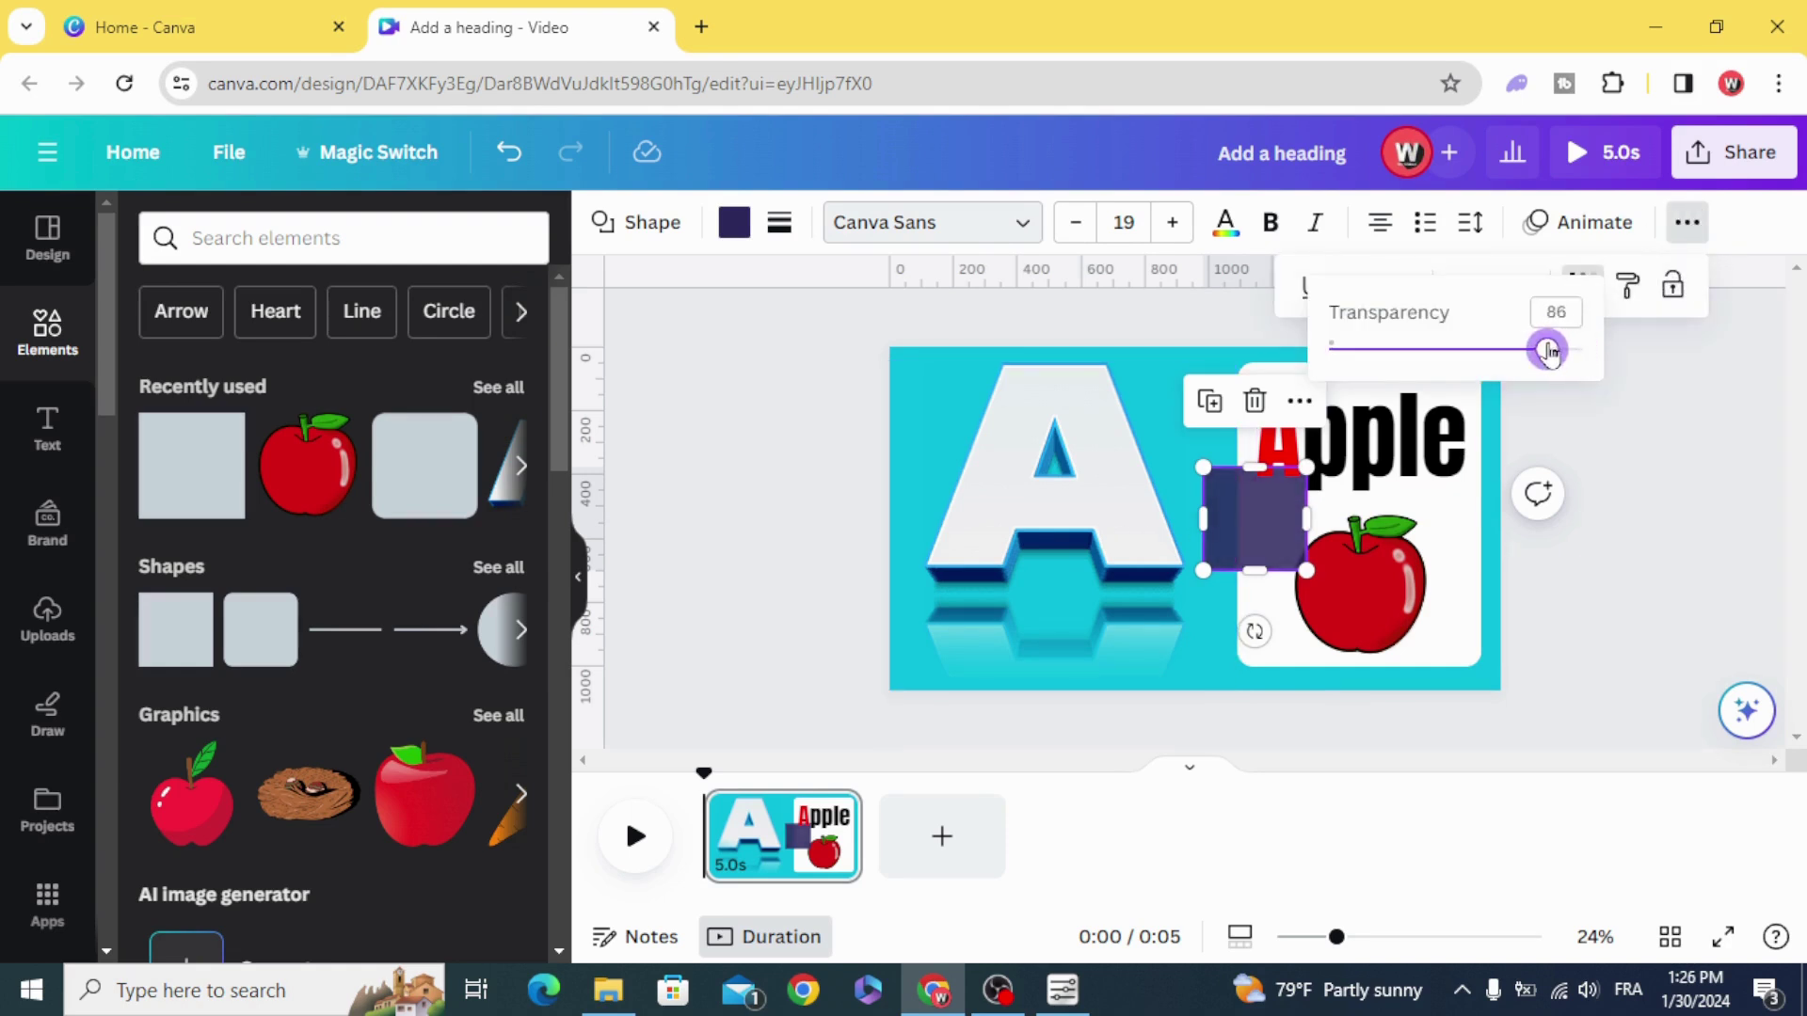
pyautogui.click(776, 524)
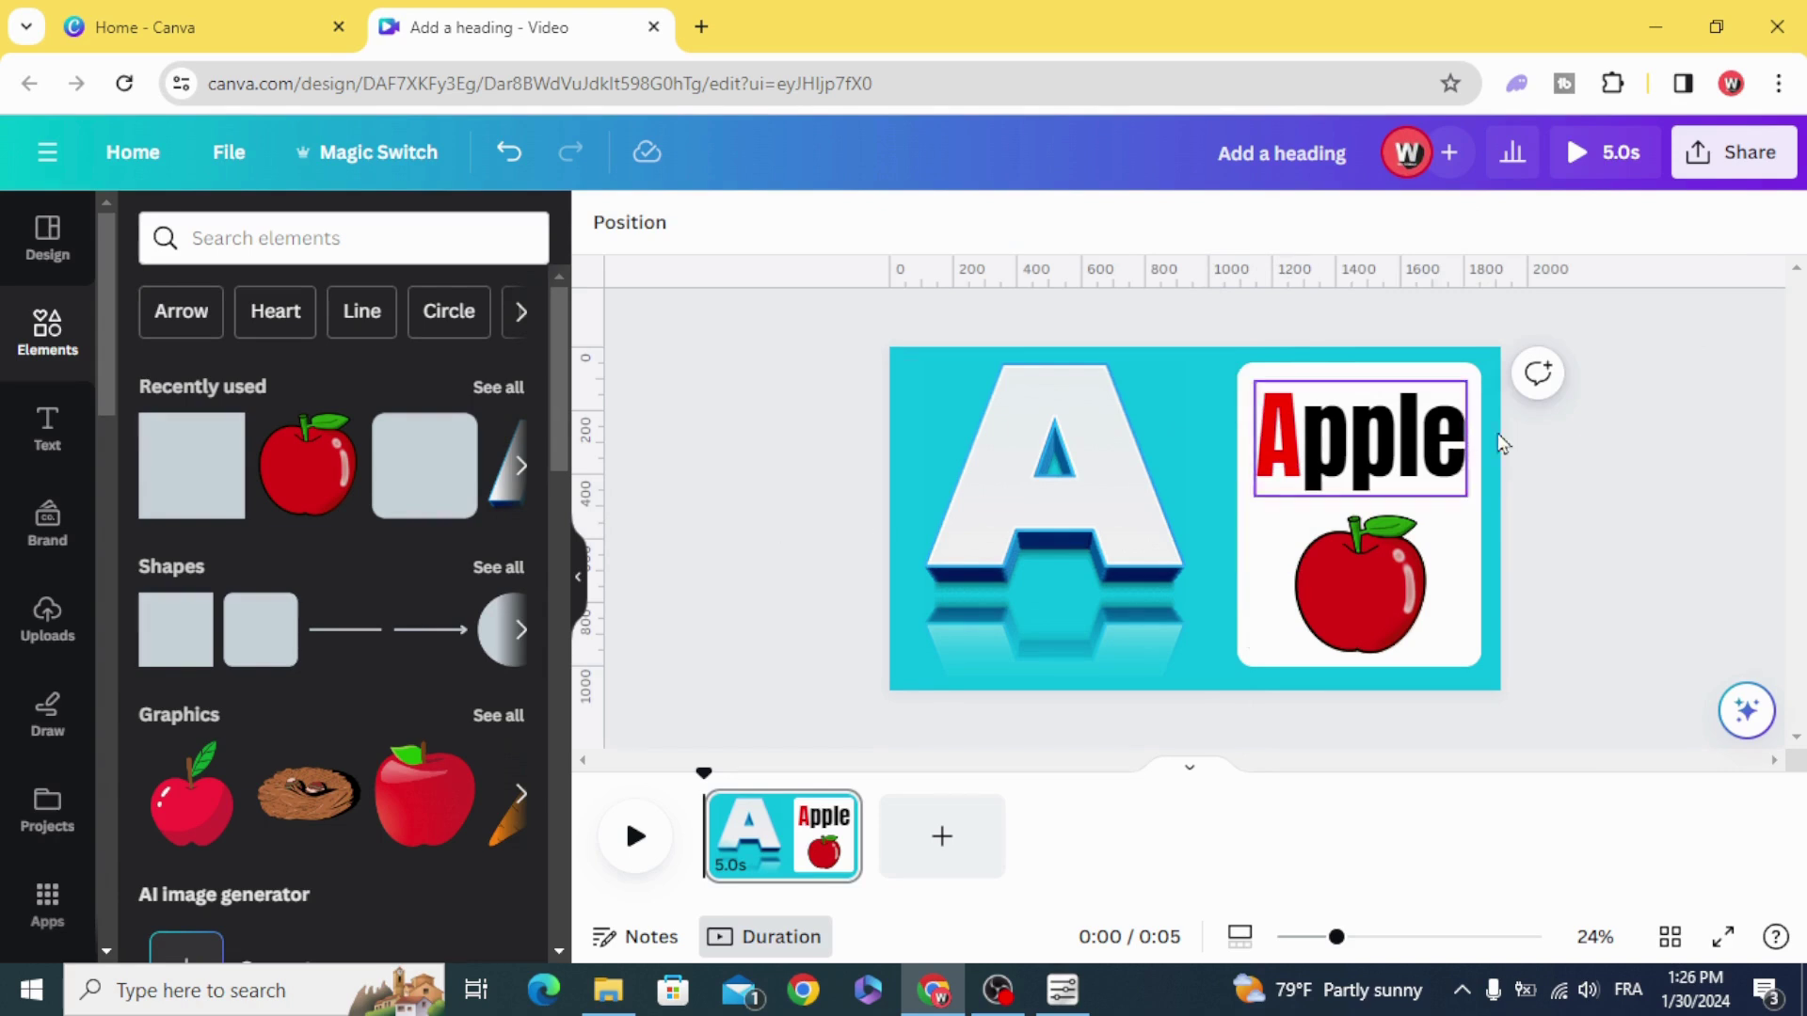
# Group the transparent square with the white card, 'Apple' heading and apple graphic.
pyautogui.moveTo(1682, 362)
pyautogui.mouseDown()
pyautogui.moveTo(1314, 675)
pyautogui.moveTo(1250, 687)
pyautogui.mouseUp()
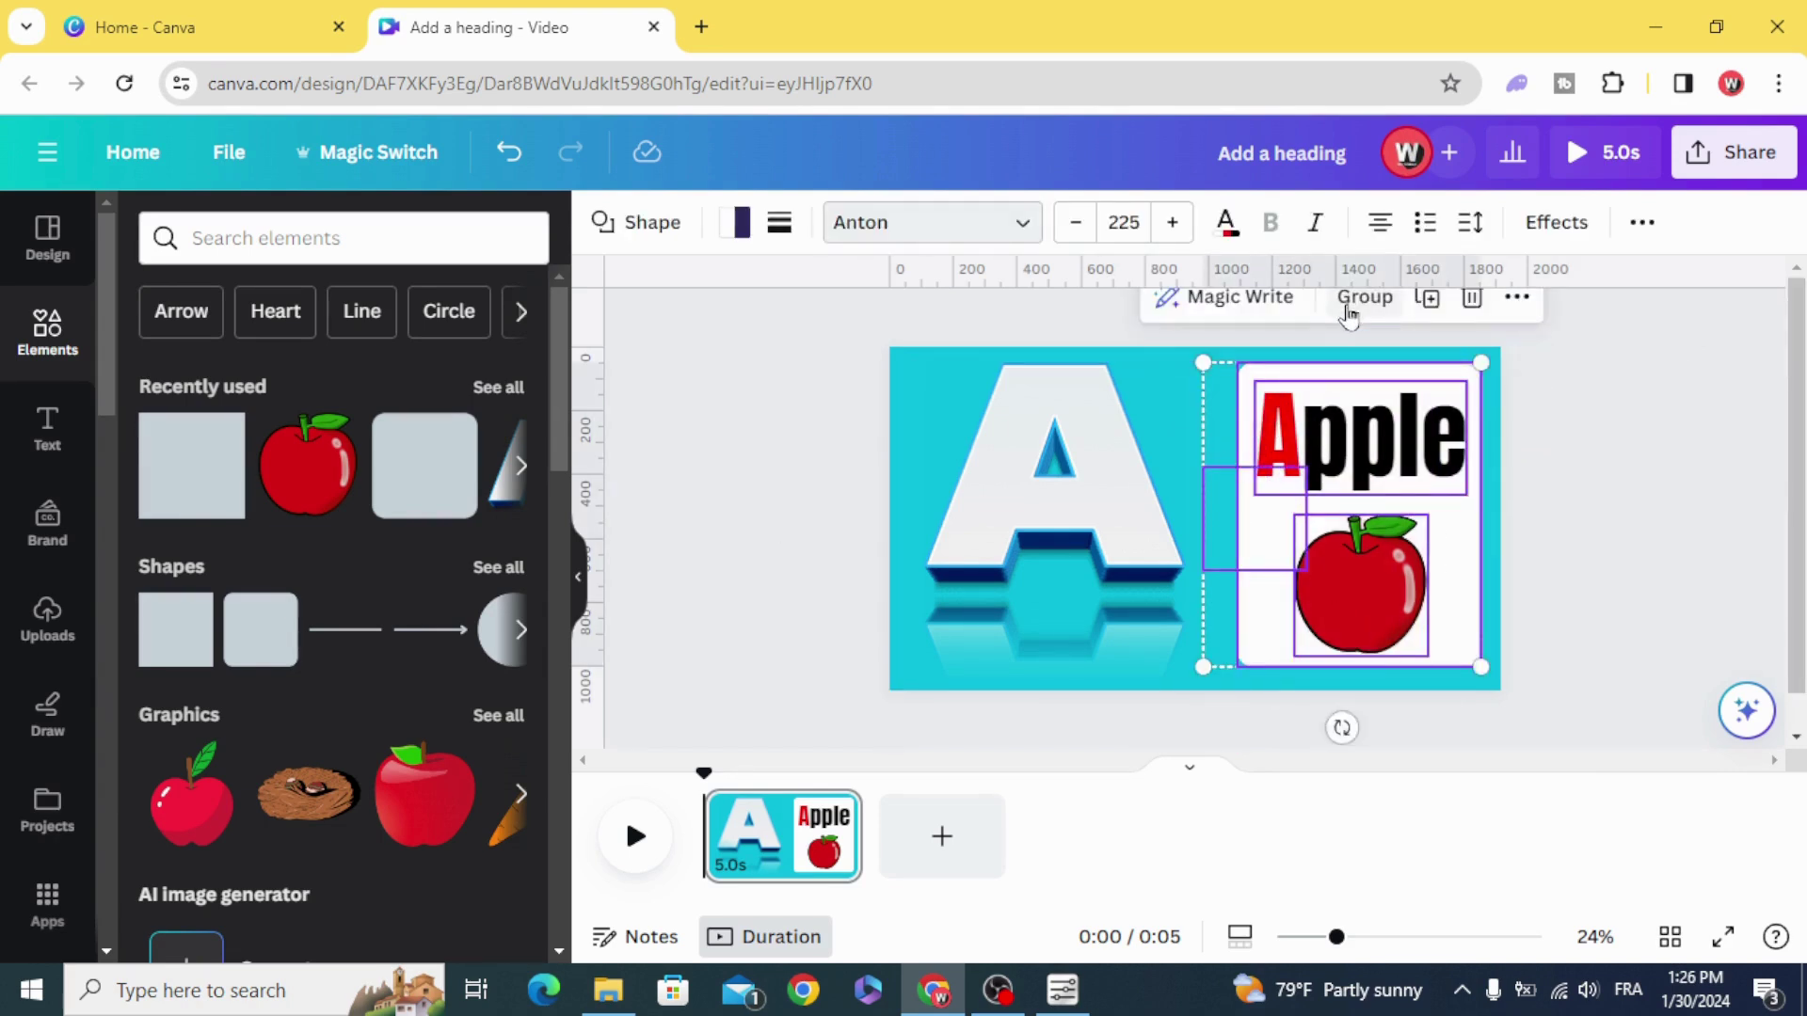
pyautogui.click(1359, 297)
pyautogui.click(797, 561)
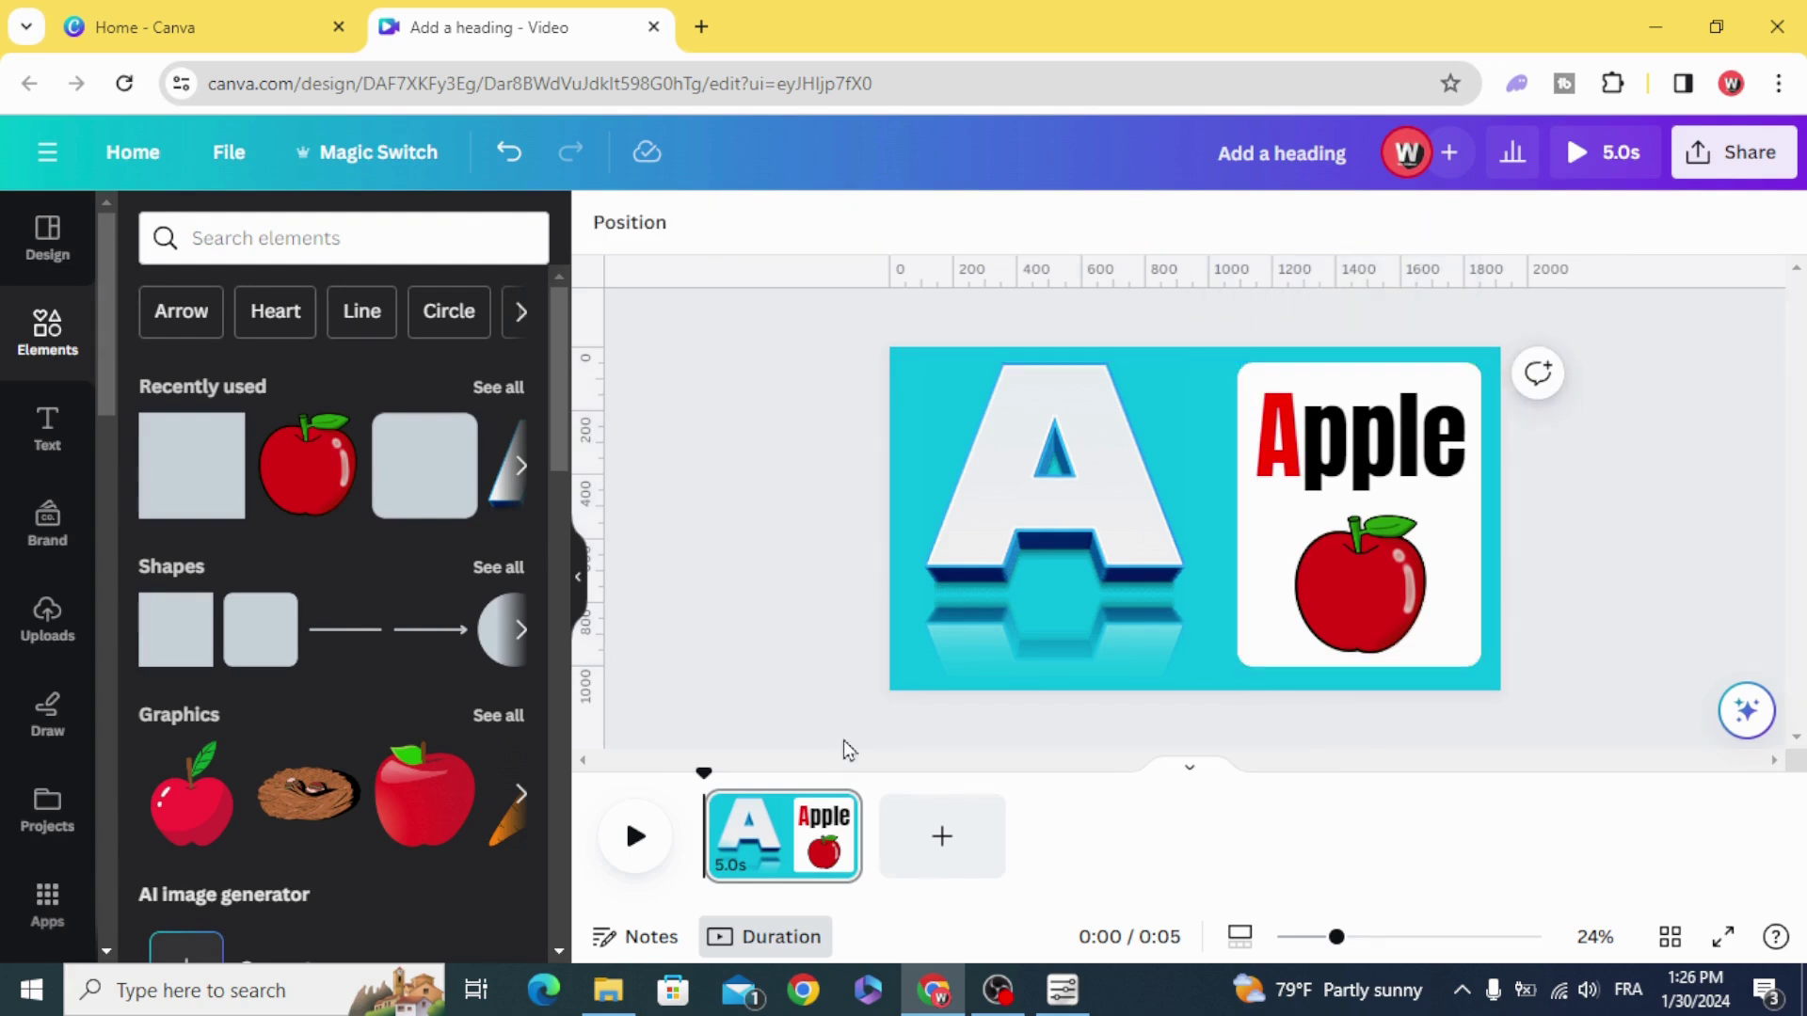
# Duplicate the page and slide the 3D letter A and Apple group off the copy.
pyautogui.click(832, 817)
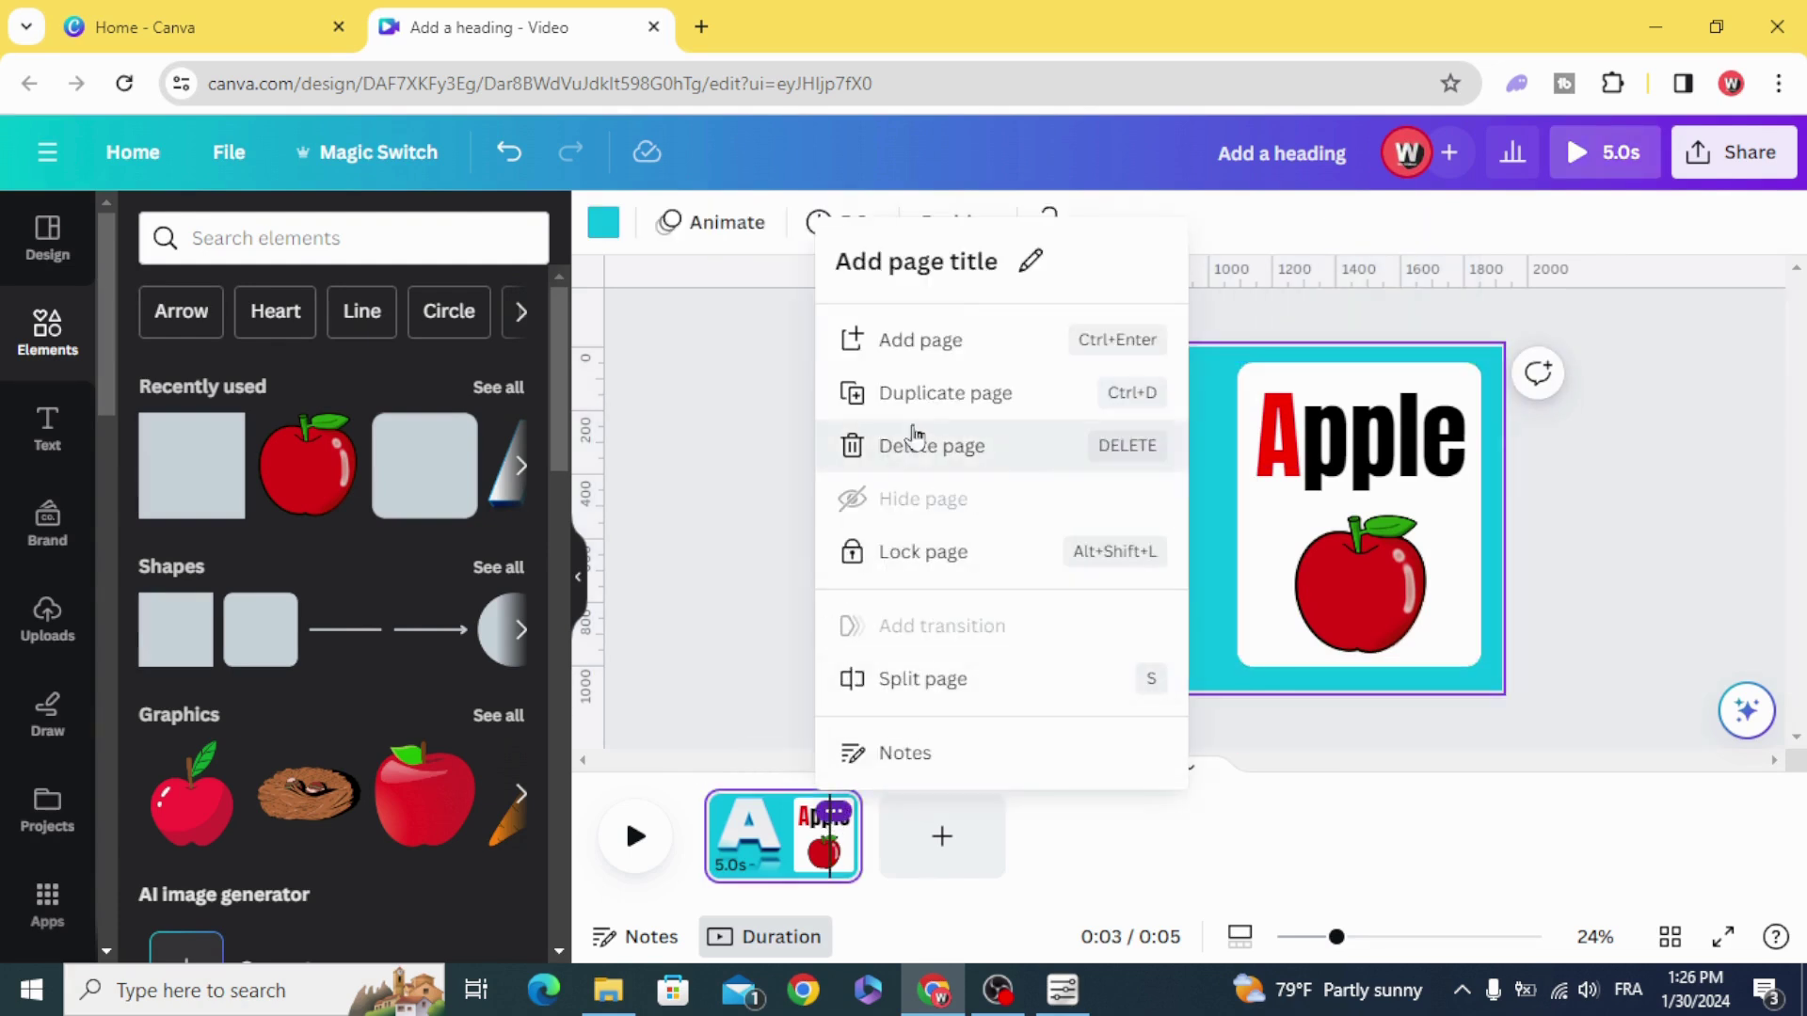
pyautogui.click(928, 402)
pyautogui.click(1042, 535)
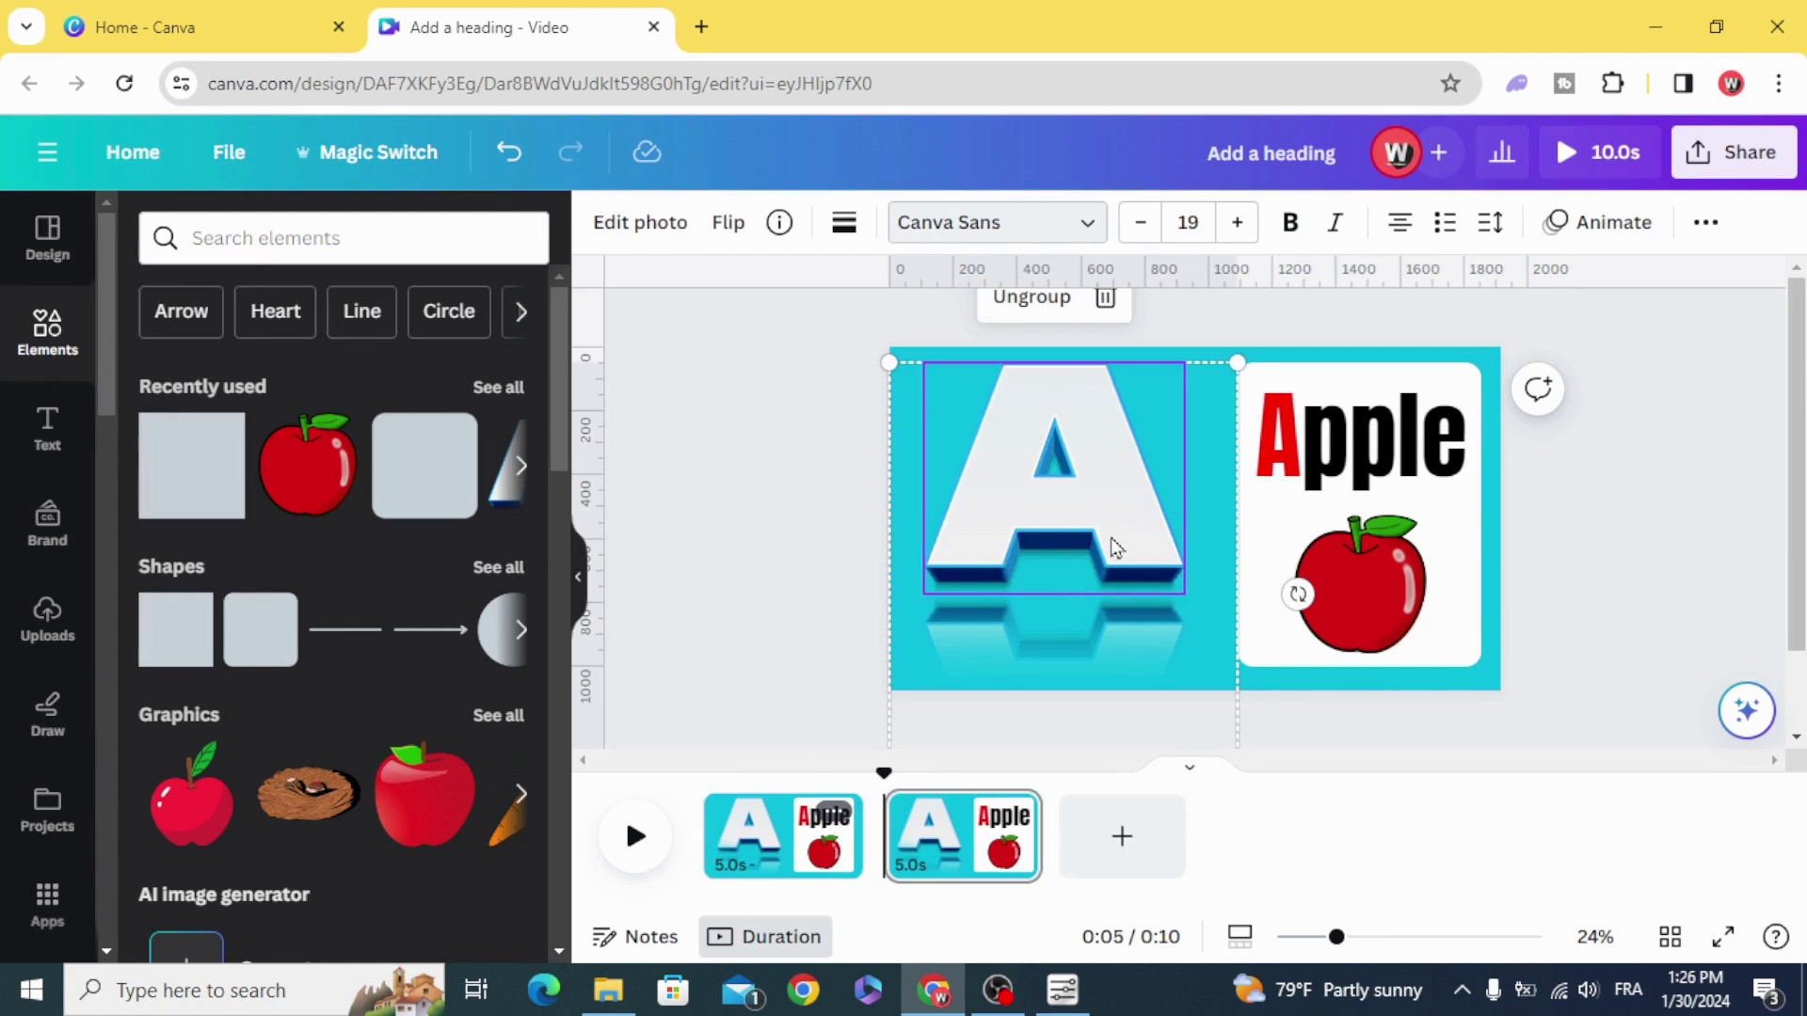
pyautogui.moveTo(1149, 534); pyautogui.dragTo(856, 529)
pyautogui.moveTo(1291, 512); pyautogui.dragTo(1549, 513)
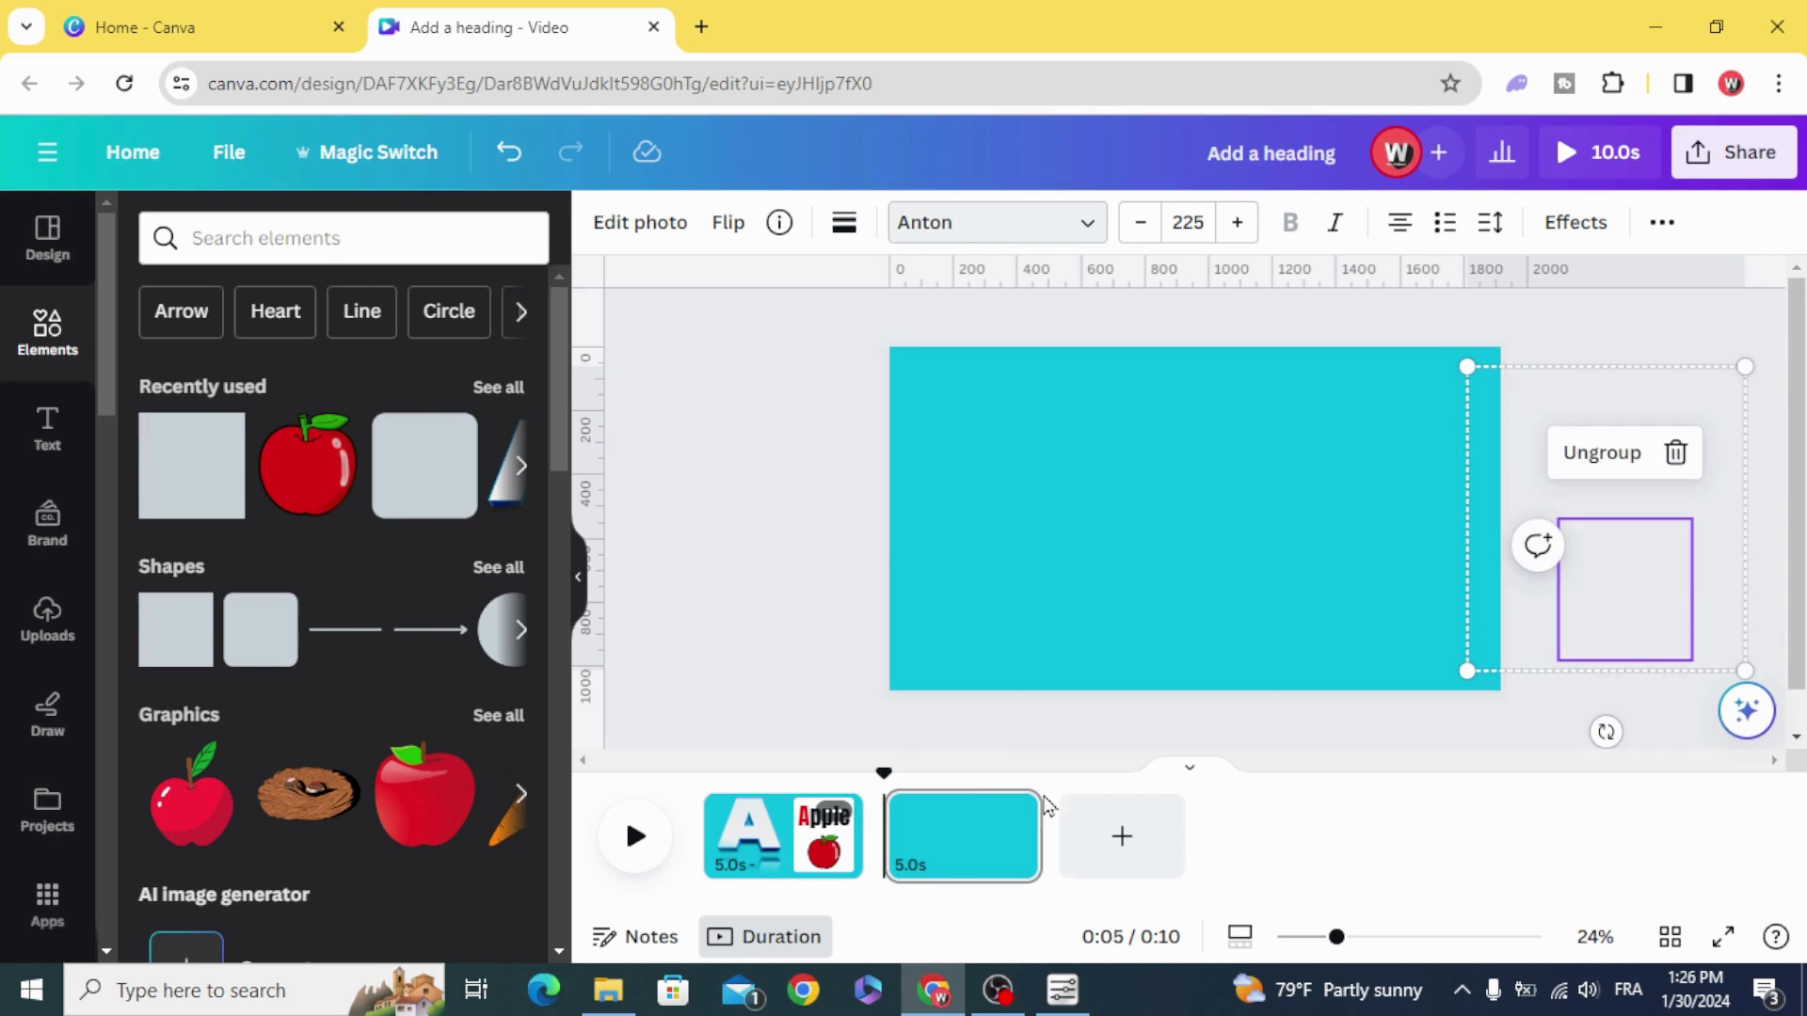
# Put the empty teal page first, shorten durations, and add a duplicate empty page last.
pyautogui.moveTo(976, 864)
pyautogui.mouseDown()
pyautogui.moveTo(794, 871)
pyautogui.moveTo(753, 847)
pyautogui.mouseUp()
pyautogui.moveTo(972, 845); pyautogui.dragTo(866, 844)
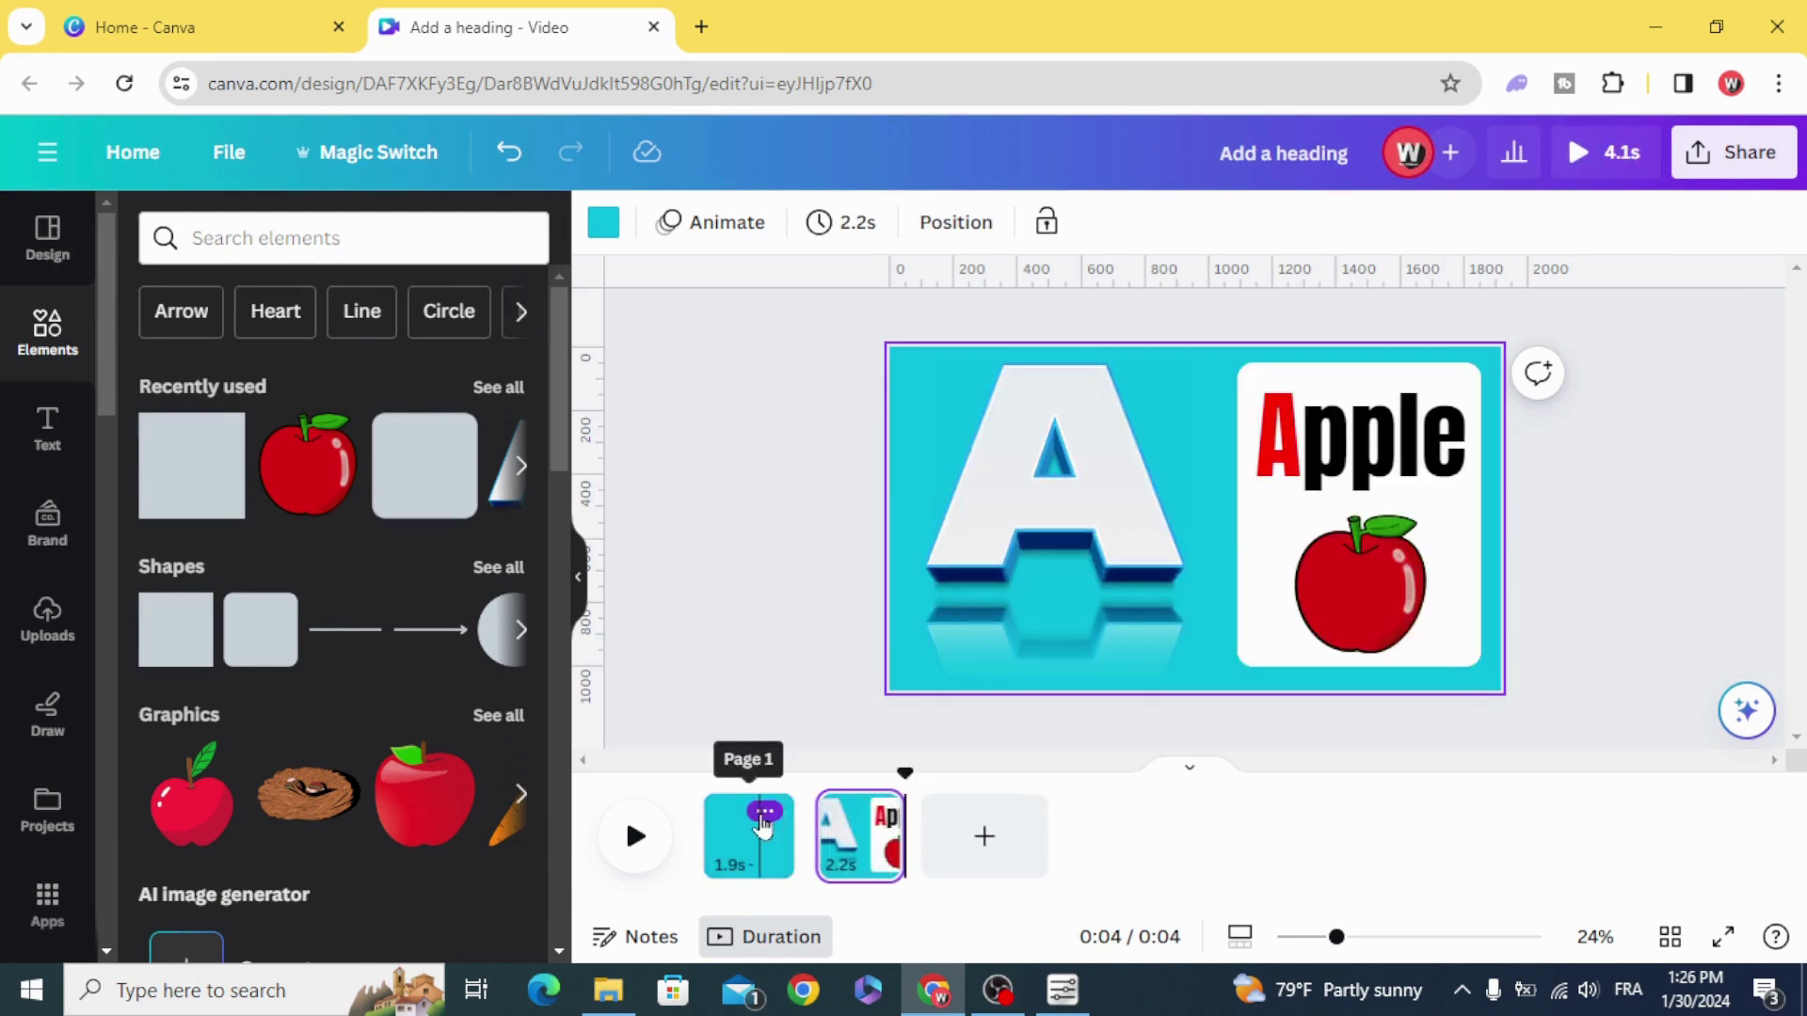
pyautogui.click(764, 813)
pyautogui.click(848, 393)
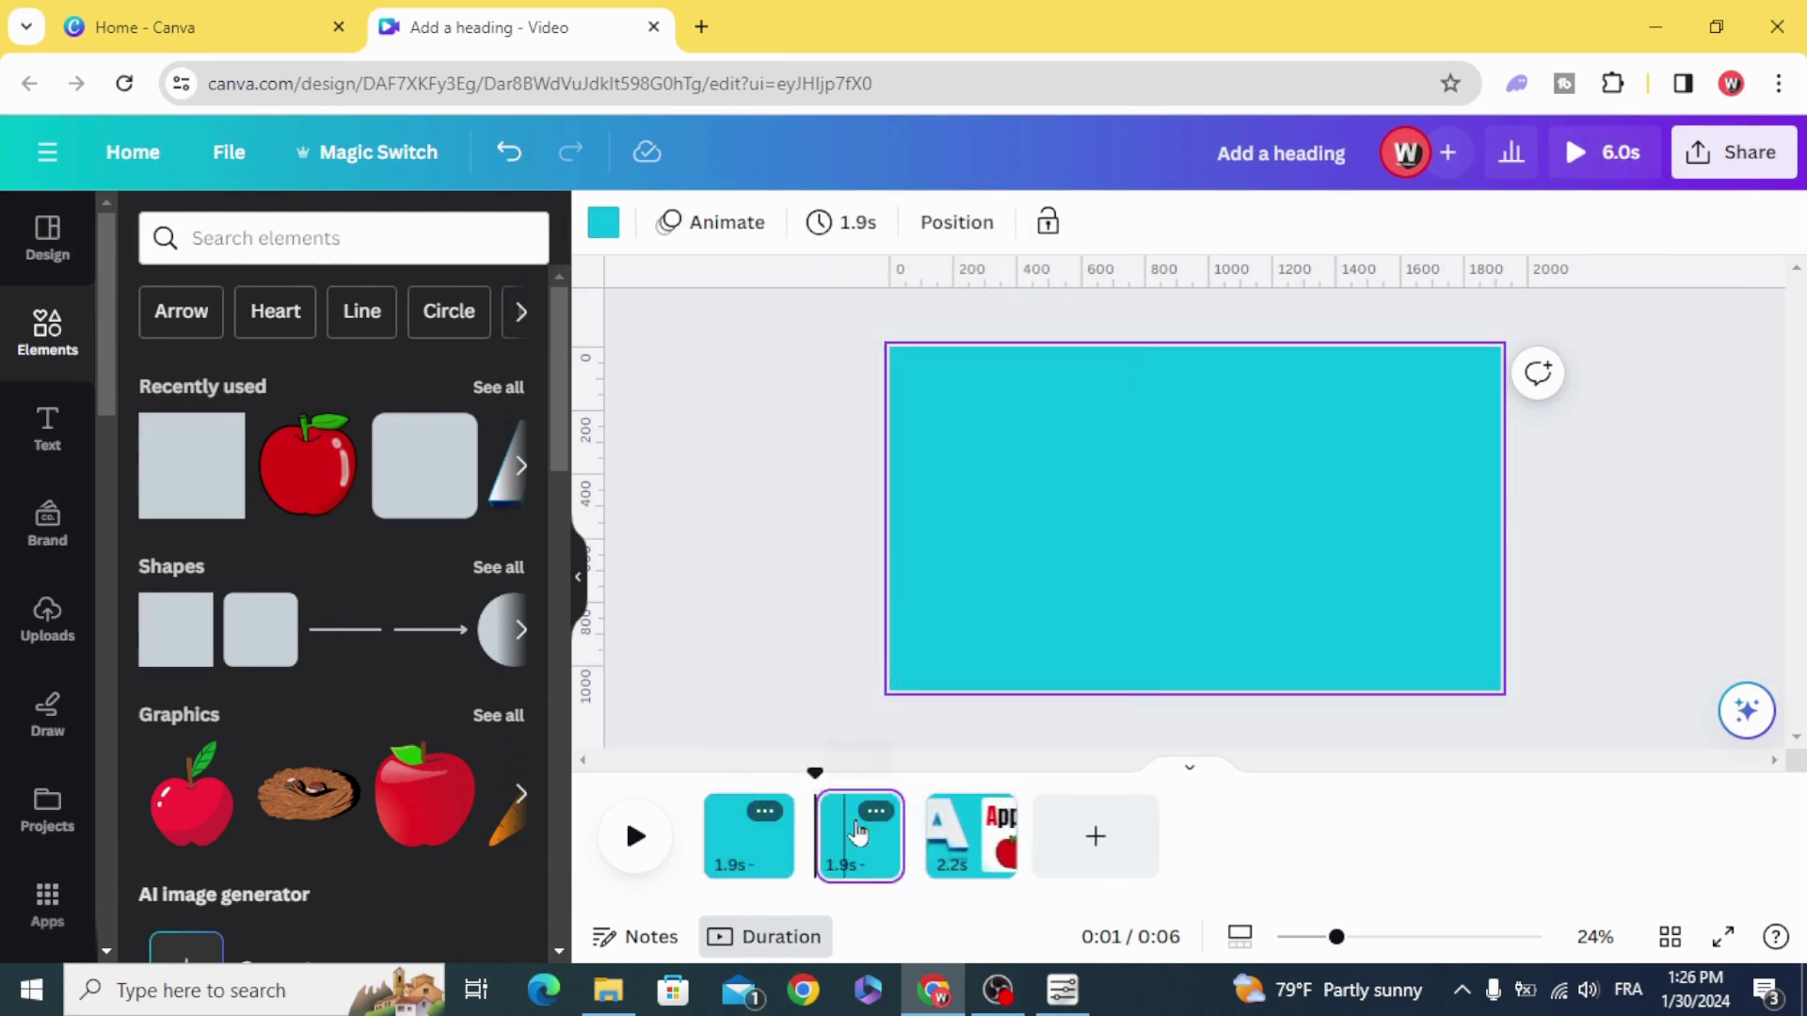
pyautogui.moveTo(864, 839); pyautogui.dragTo(1029, 855)
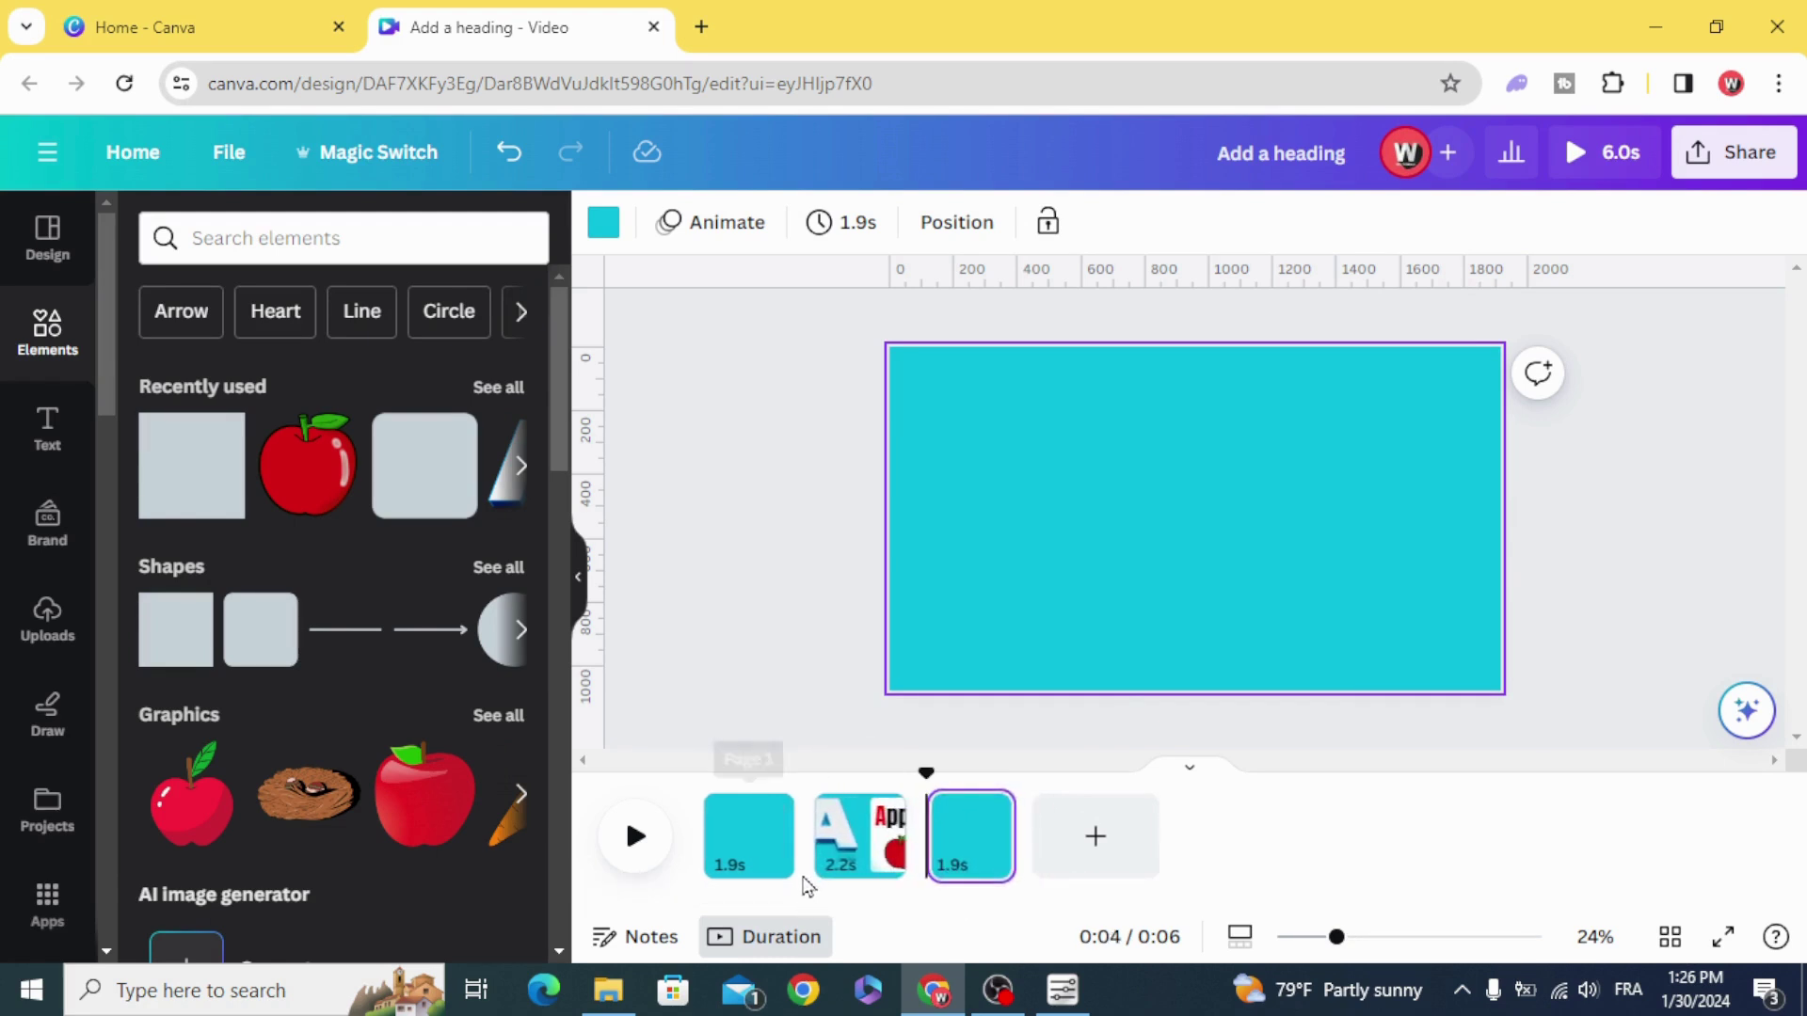
# Apply a Match & Move transition of 0.95 seconds between all pages.
pyautogui.click(813, 857)
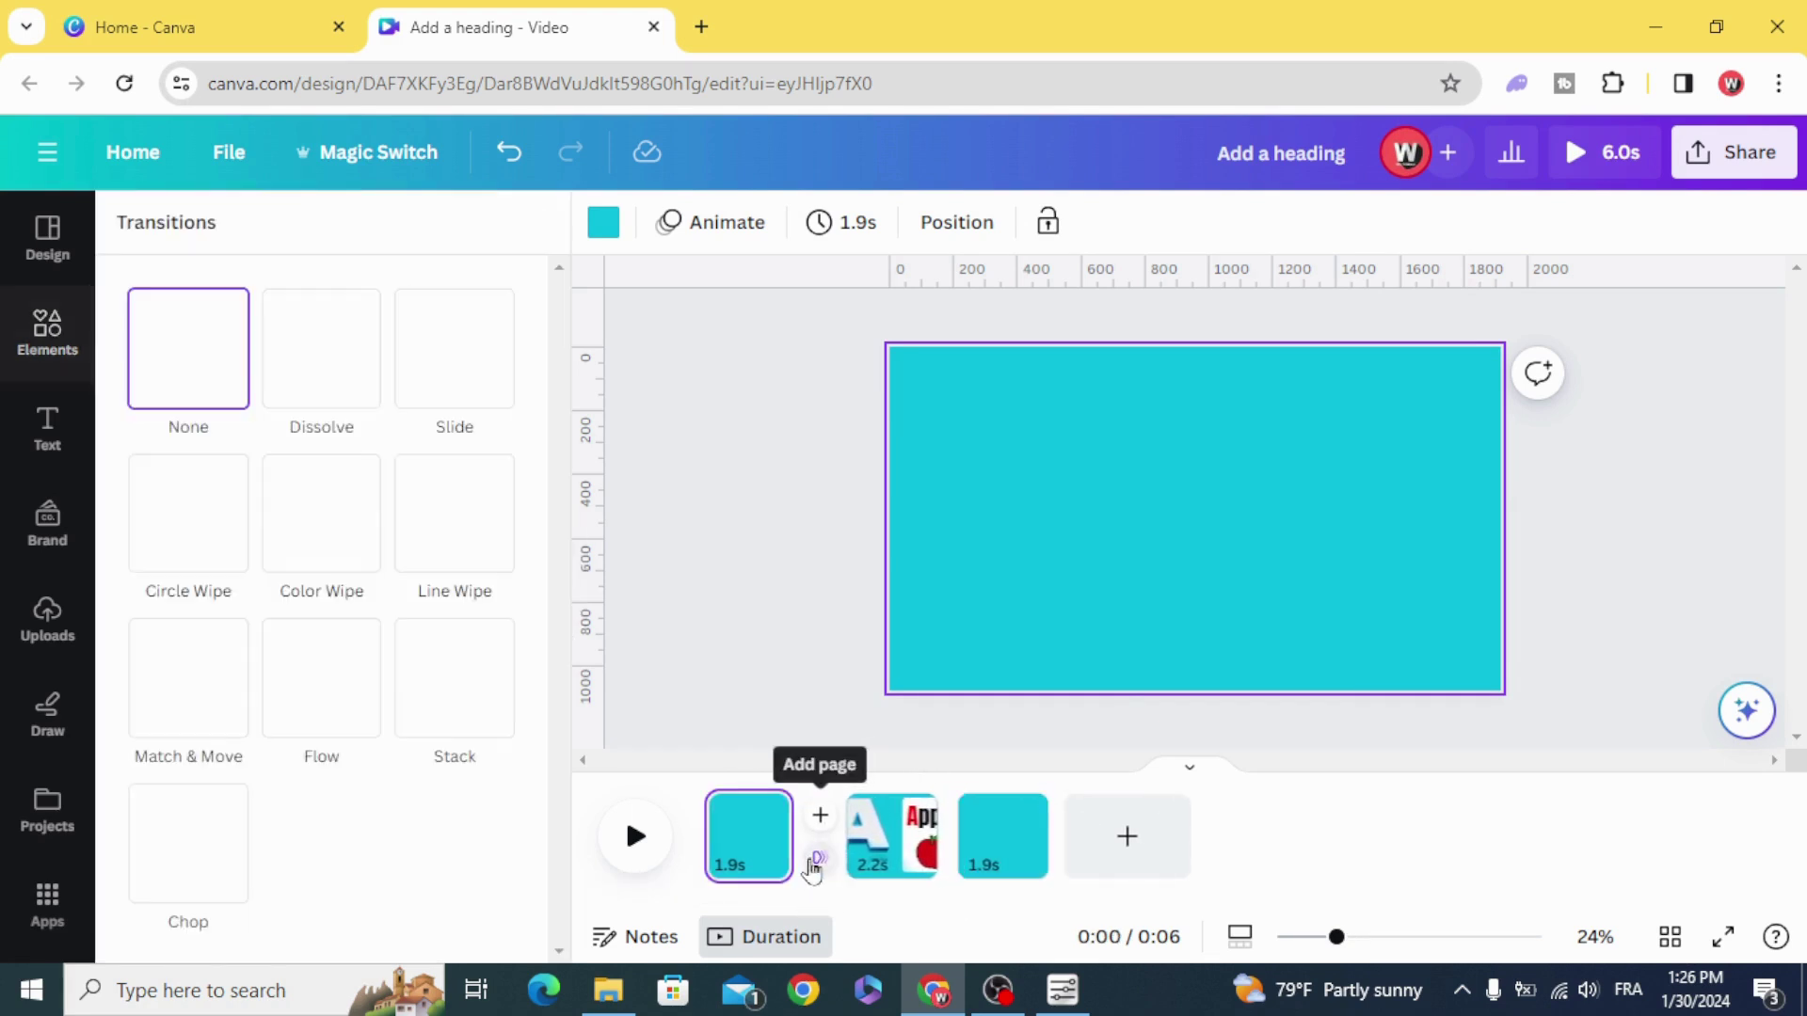
pyautogui.click(191, 684)
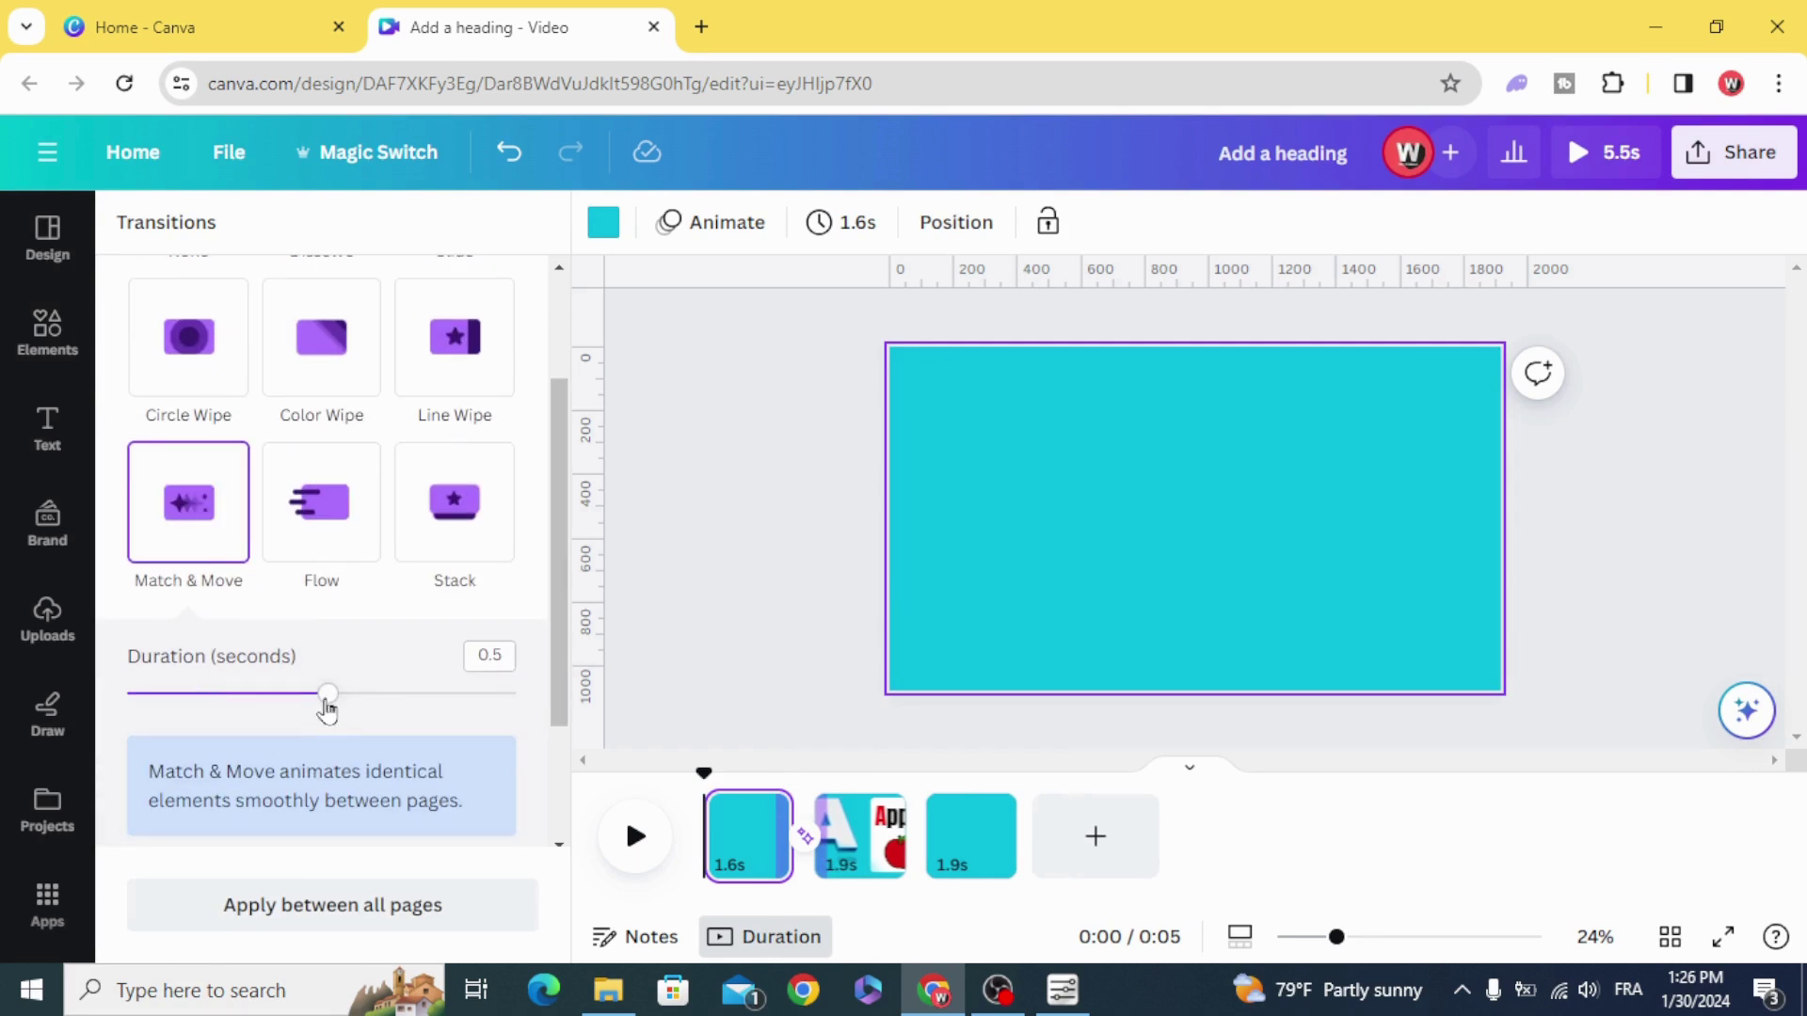
pyautogui.moveTo(327, 699); pyautogui.dragTo(645, 706)
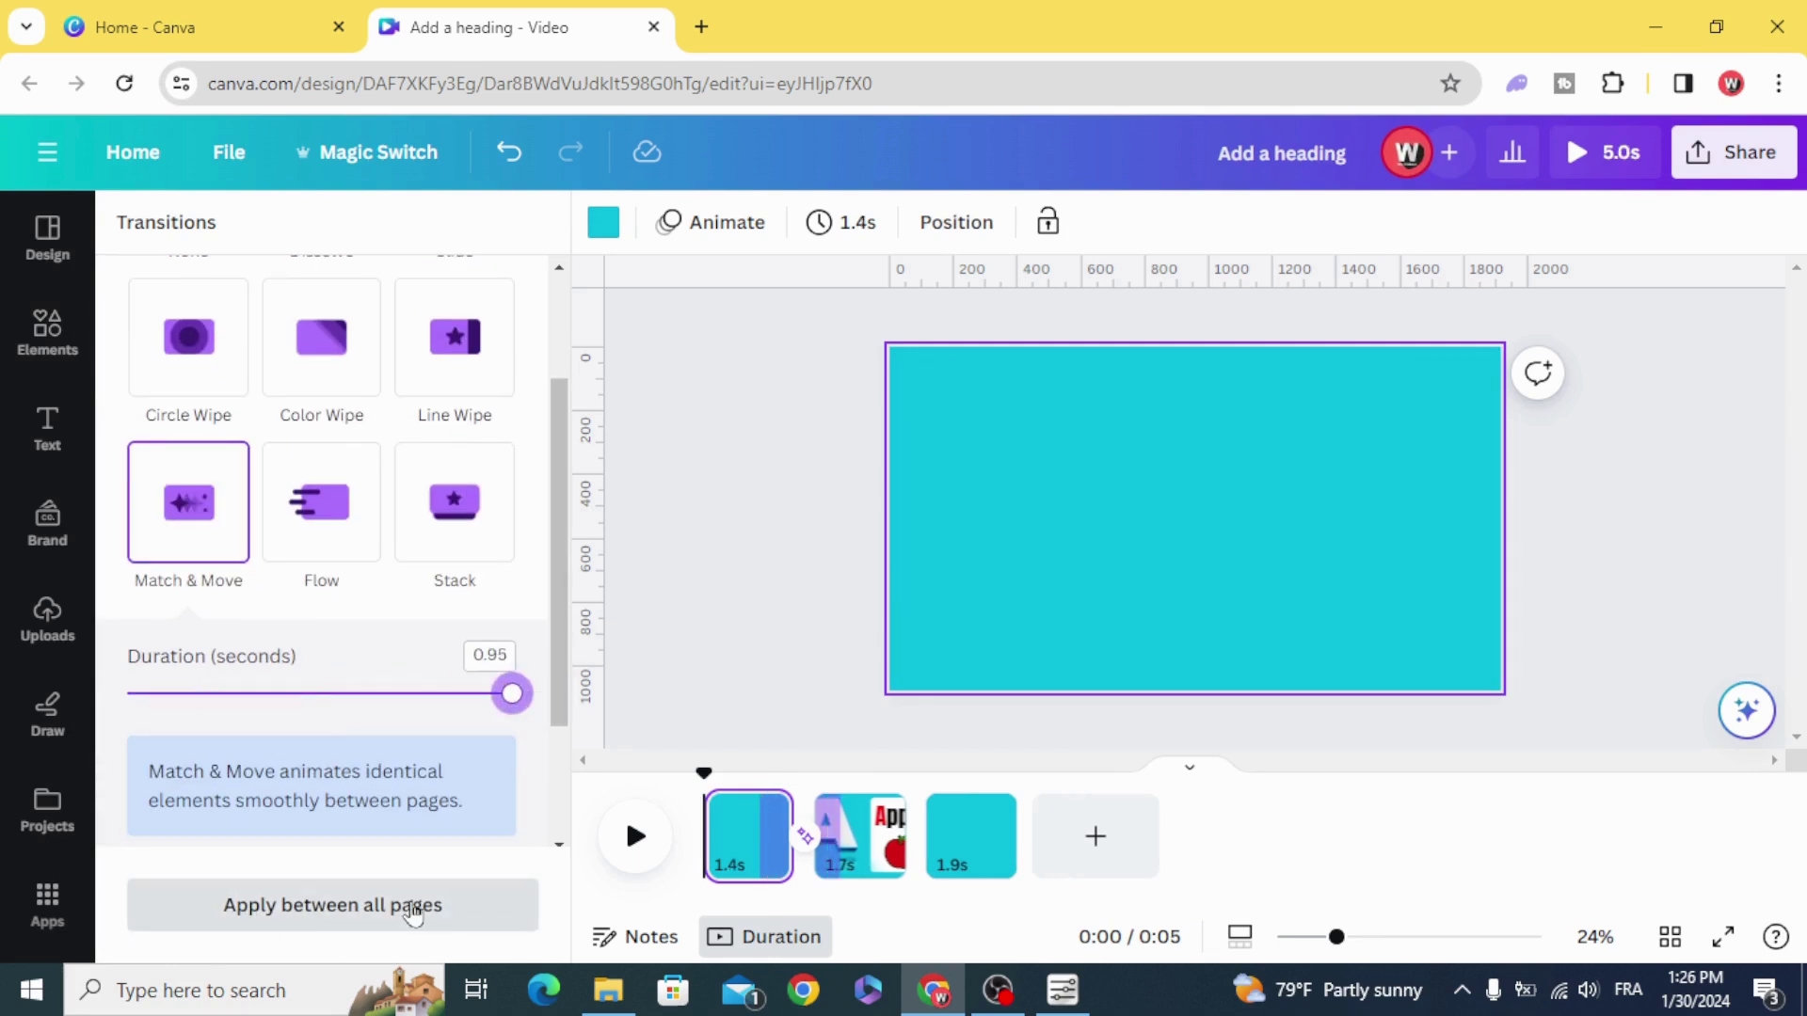
pyautogui.click(407, 913)
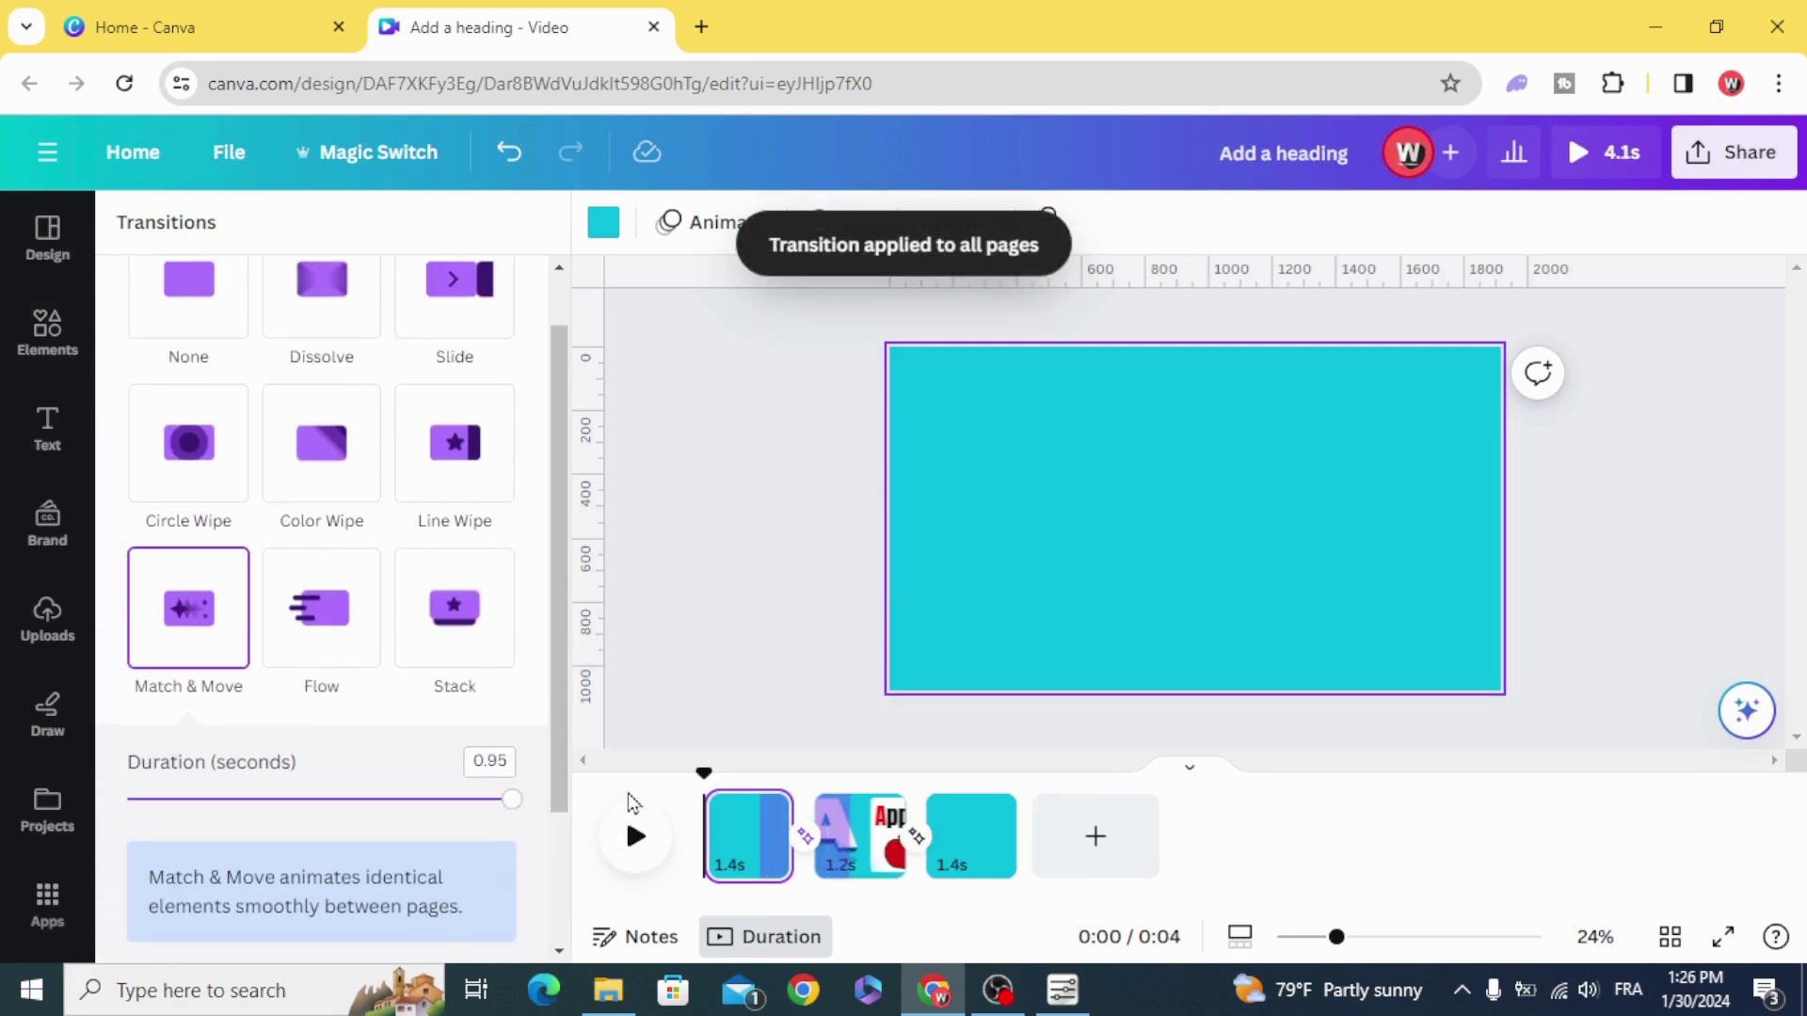
# Play the video preview, restarting from the first page to watch the A and Apple transitions.
pyautogui.click(635, 840)
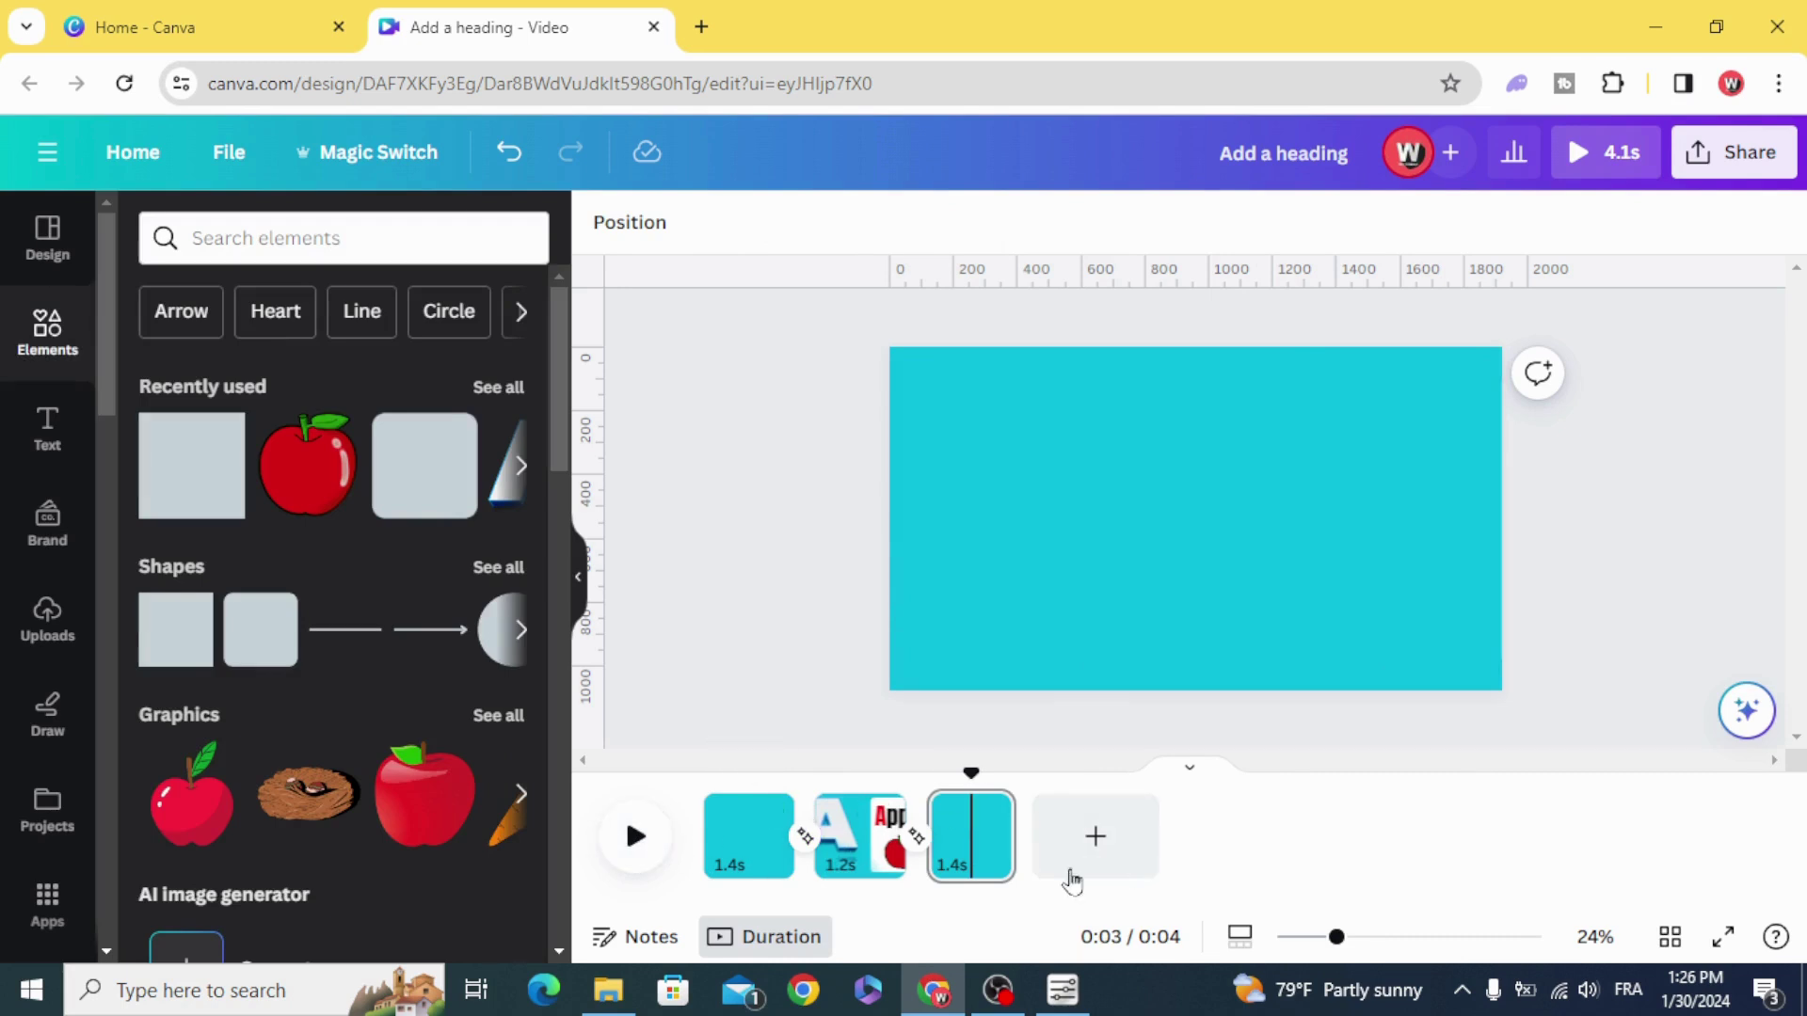
pyautogui.moveTo(861, 836)
pyautogui.click(740, 794)
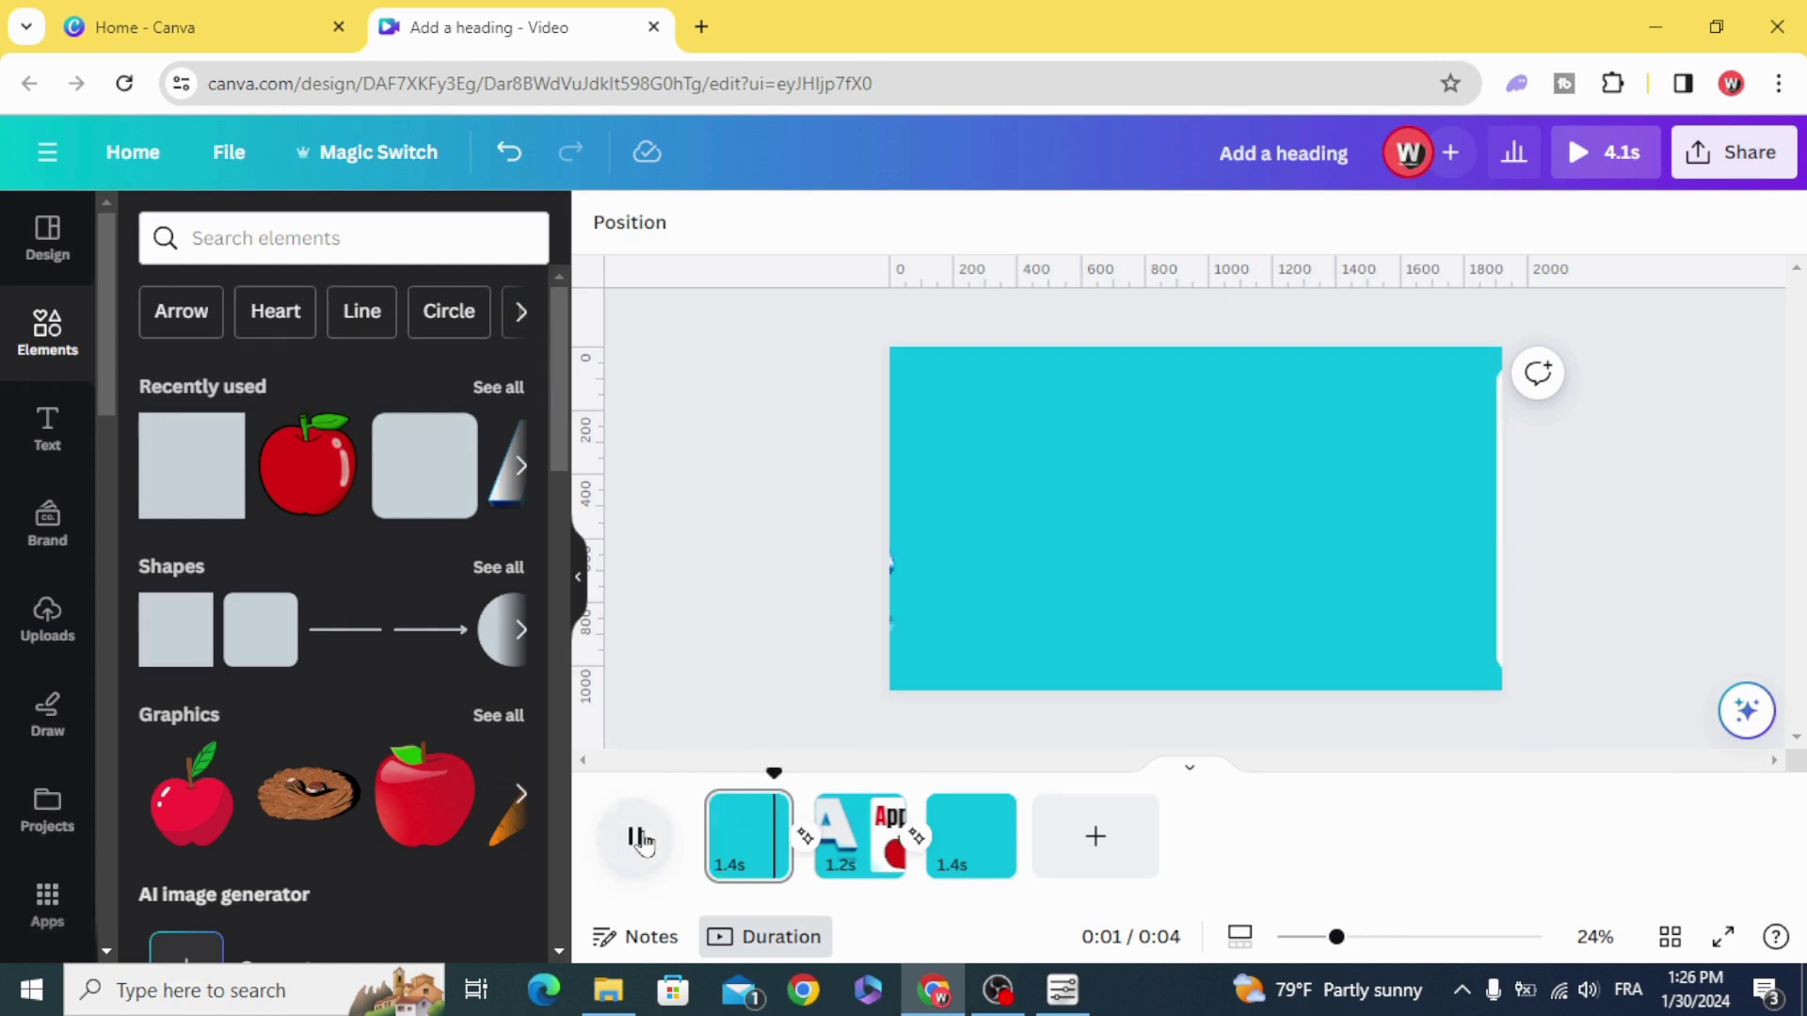